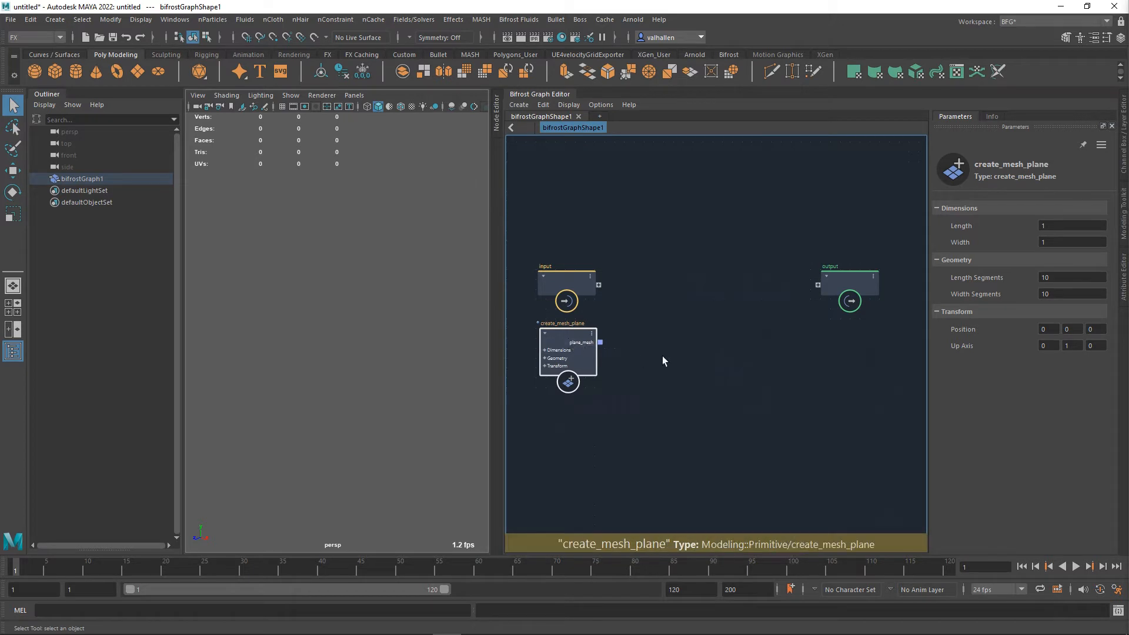
# Set the create_mesh_plane node's length and width to 20
pyautogui.keyDown('alt'); pyautogui.moveTo(662, 357); pyautogui.dragTo(696, 386, button='middle'); pyautogui.keyUp('alt')
pyautogui.moveTo(1063, 227); pyautogui.dragTo(1040, 260)
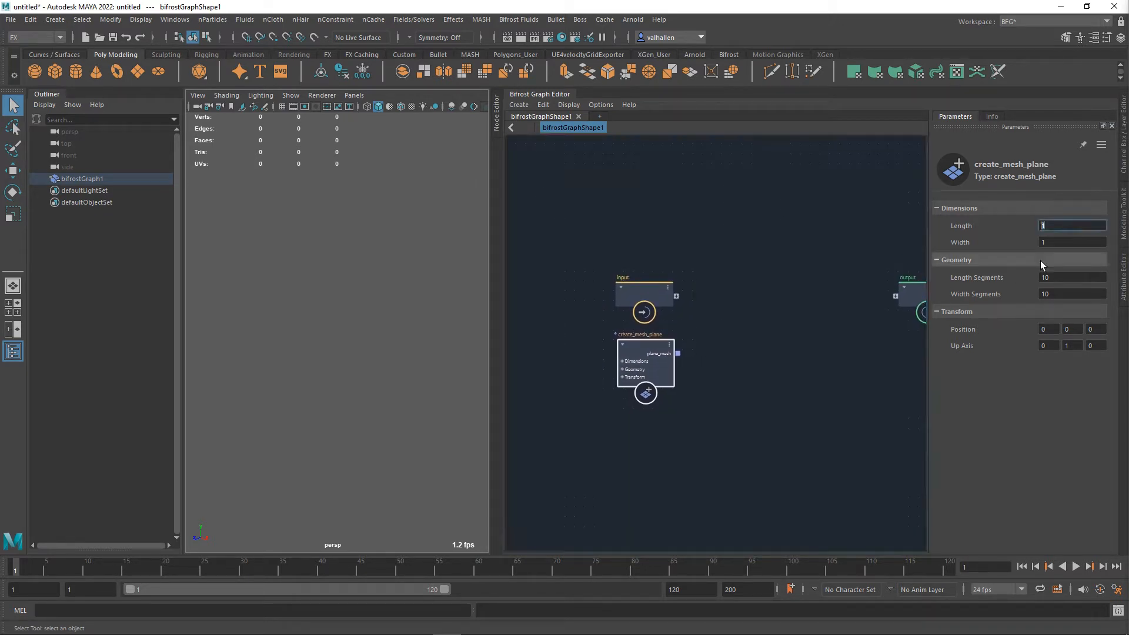
pyautogui.write('20')
pyautogui.press('Tab')
pyautogui.write('20')
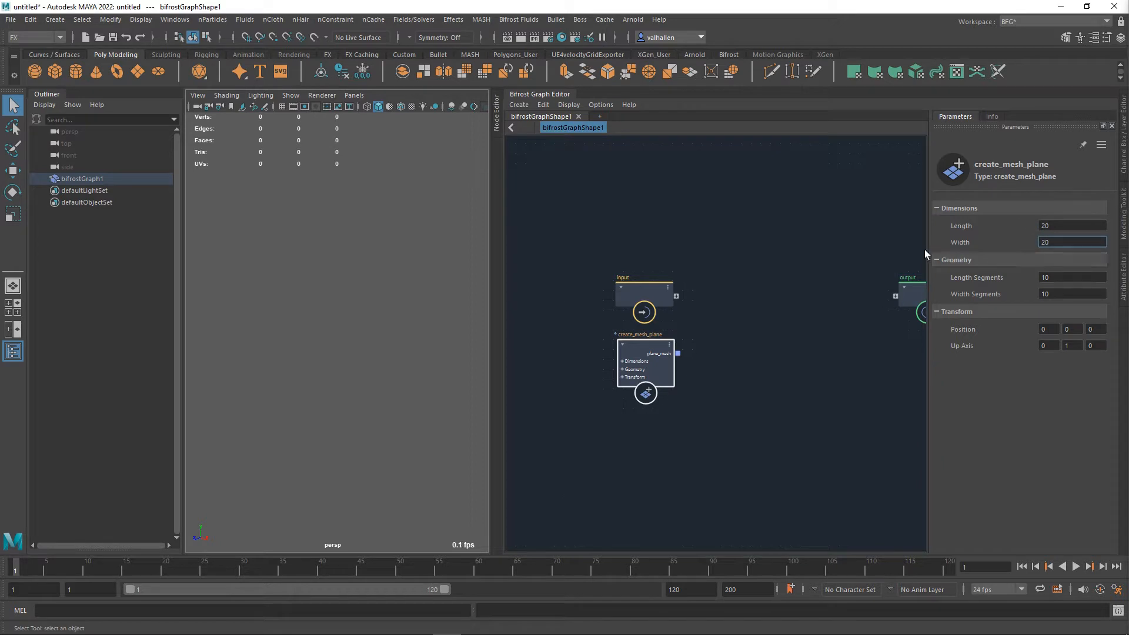
# Add a terminal node and connect the plane node's plane_mesh output to it
pyautogui.moveTo(679, 353); pyautogui.dragTo(769, 353)
pyautogui.write('terminal')
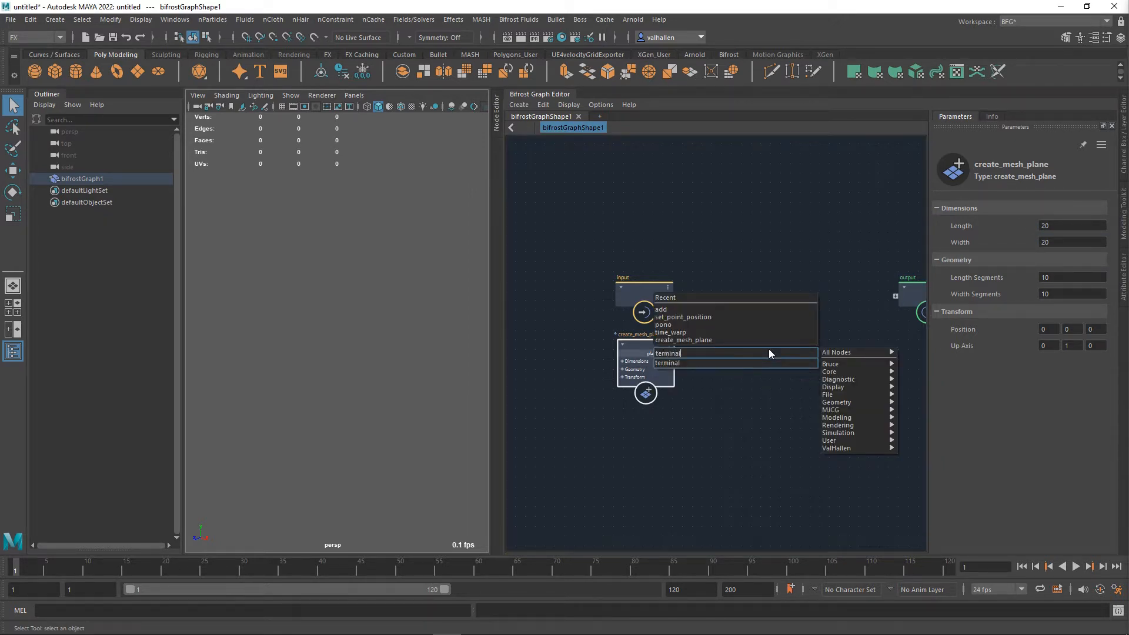
pyautogui.press('Return')
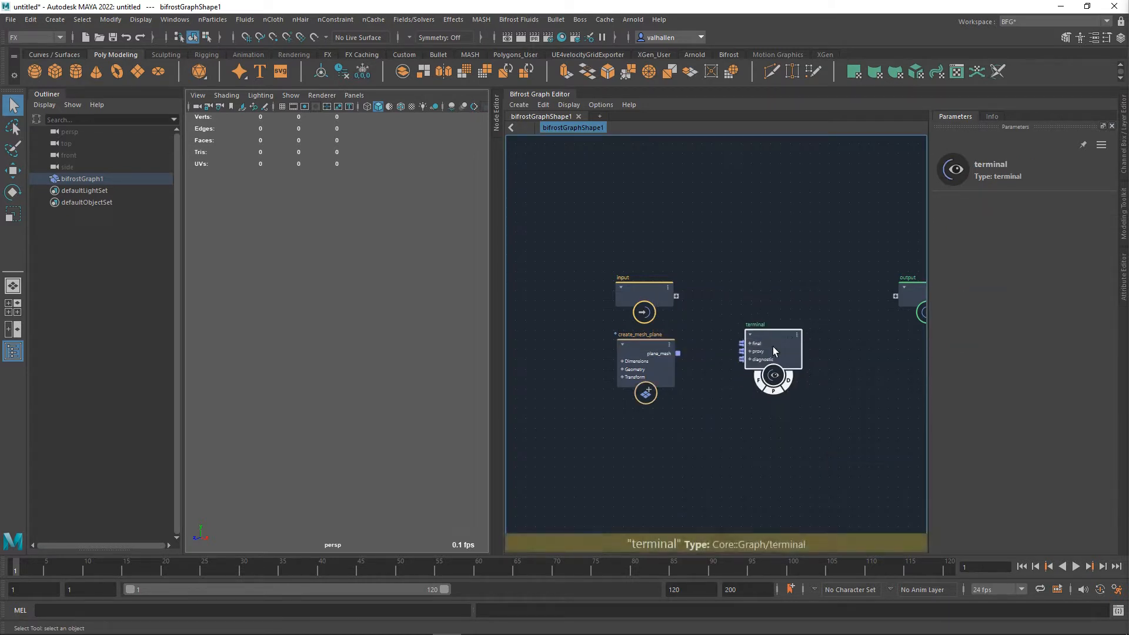
pyautogui.moveTo(755, 364); pyautogui.dragTo(756, 357)
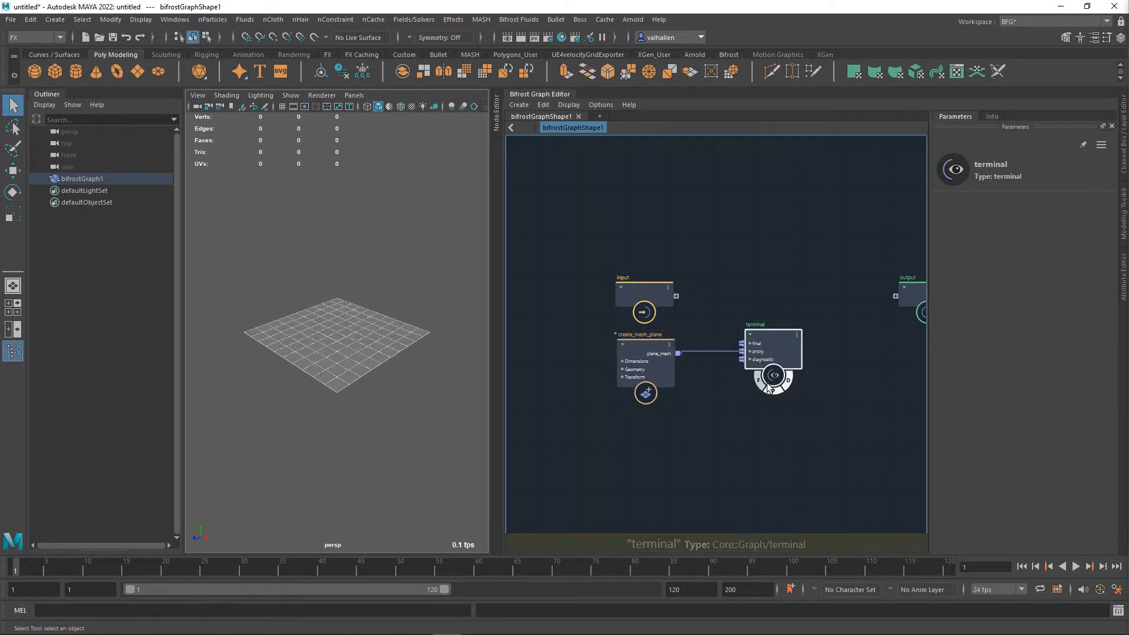
# Set the plane's length segments and width segments to 50
pyautogui.click(640, 352)
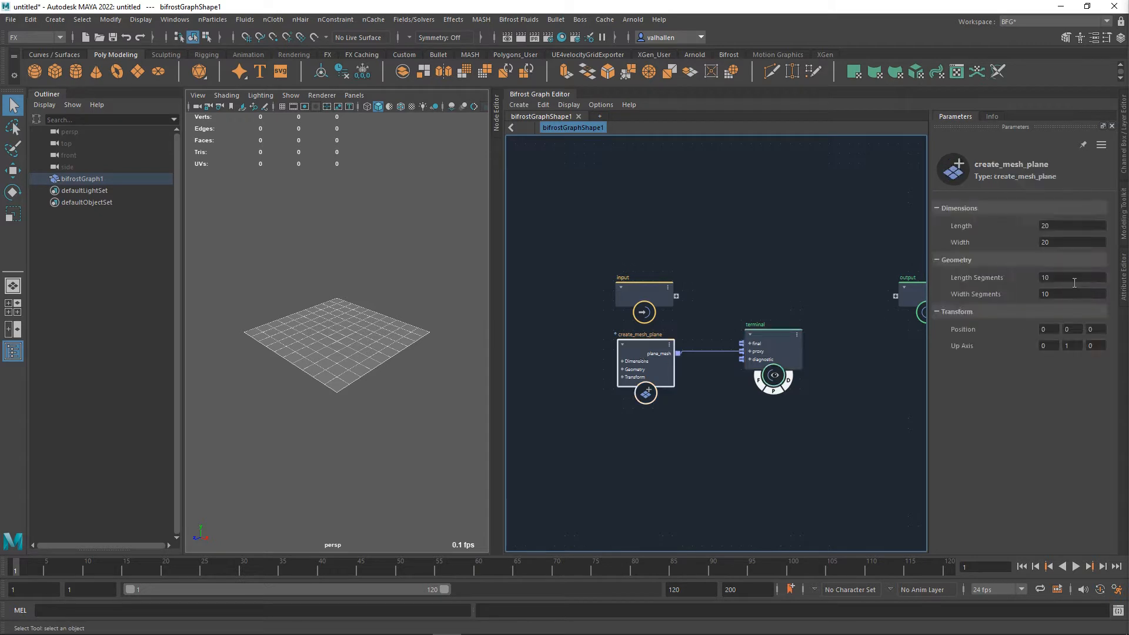
pyautogui.click(1064, 281)
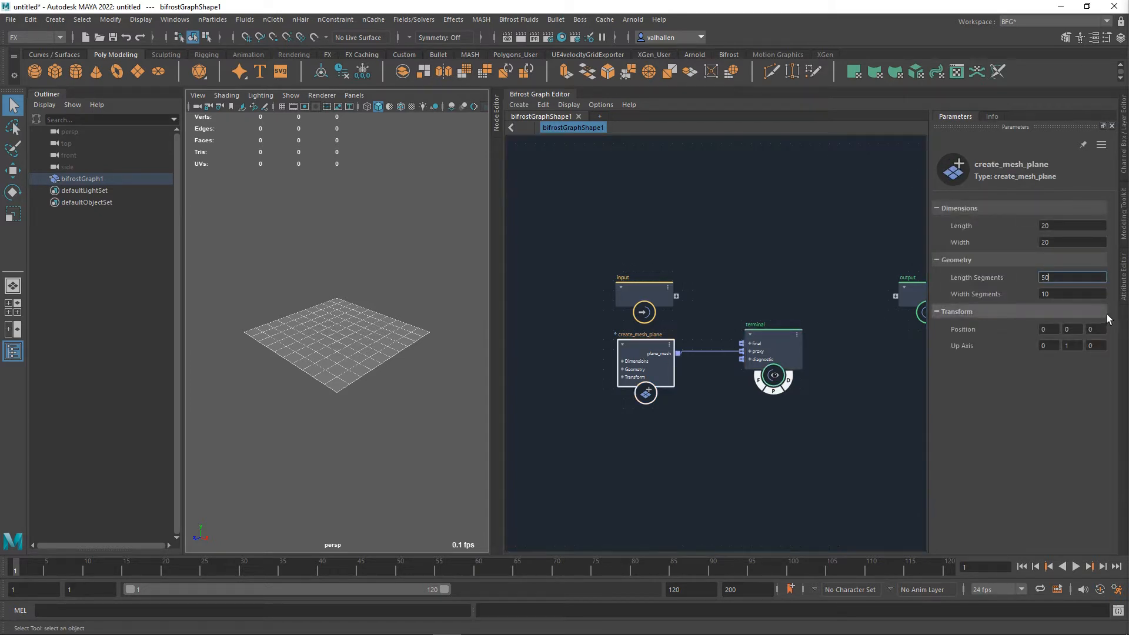
pyautogui.press('Tab')
pyautogui.write('50')
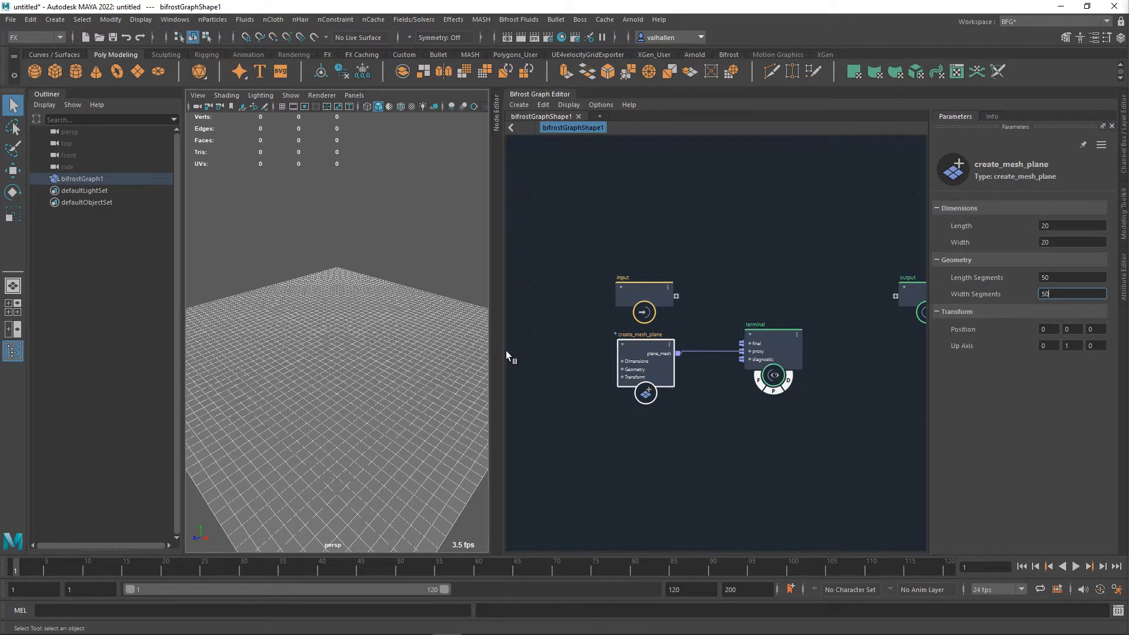
# Move the terminal node farther from the plane node and add a fractal_turbulence_field node below create_mesh_plane
pyautogui.moveTo(777, 341); pyautogui.dragTo(826, 344)
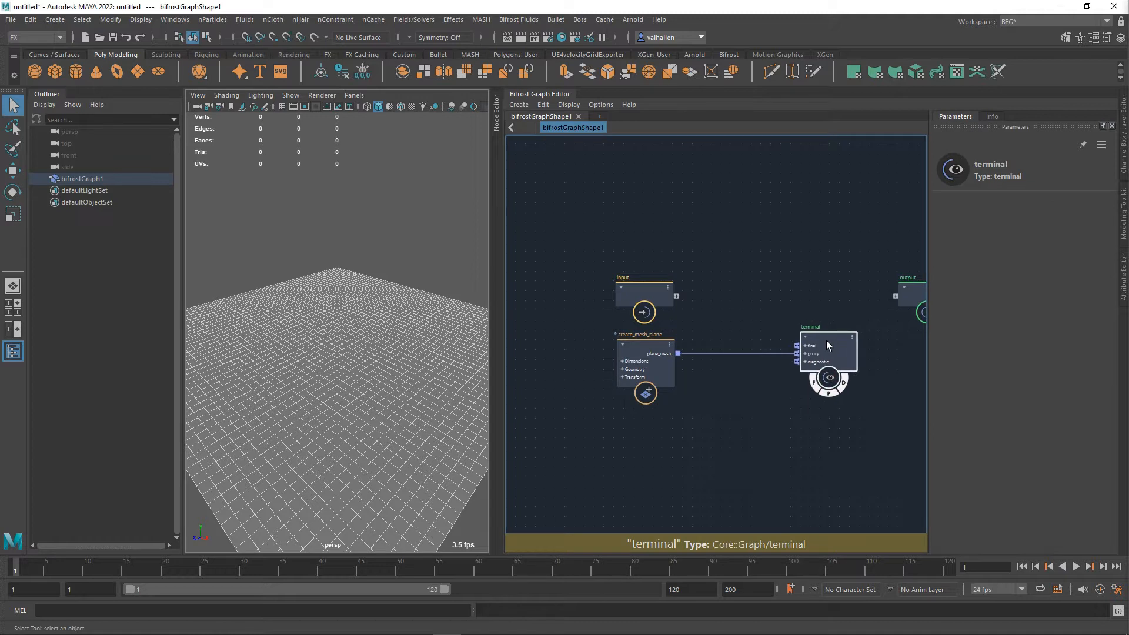
pyautogui.press('Tab')
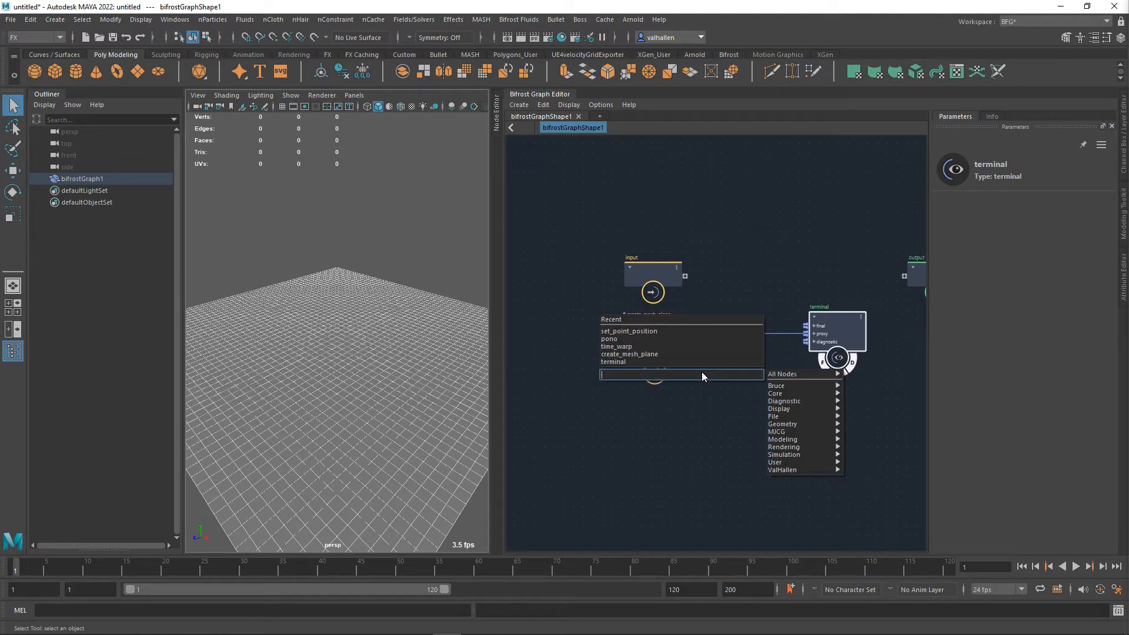
pyautogui.write('fr')
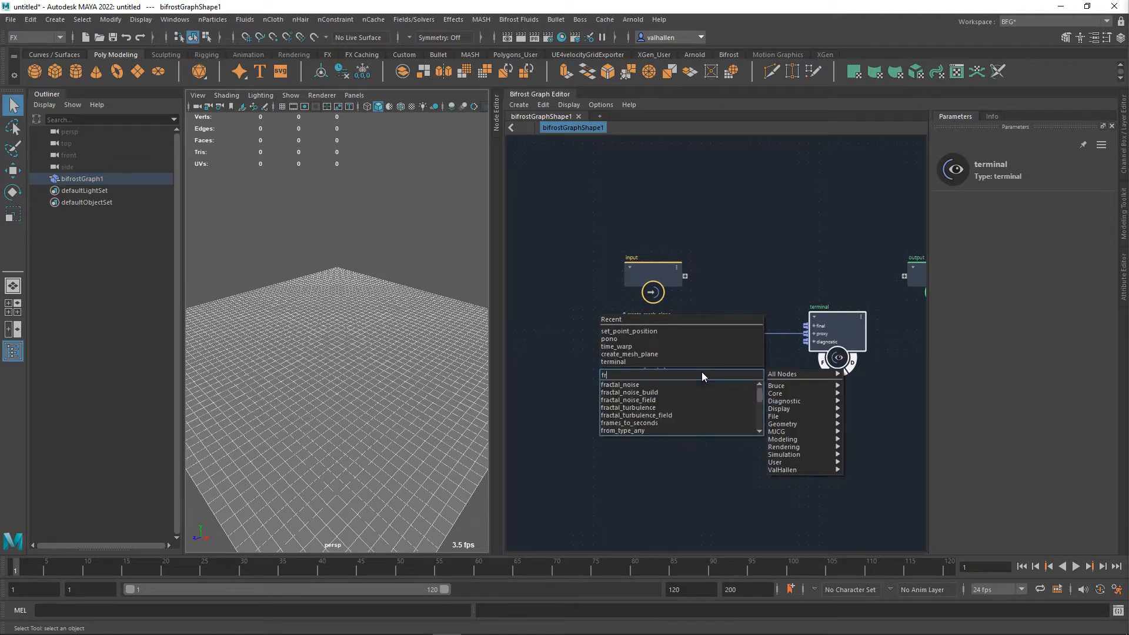
pyautogui.write('actal')
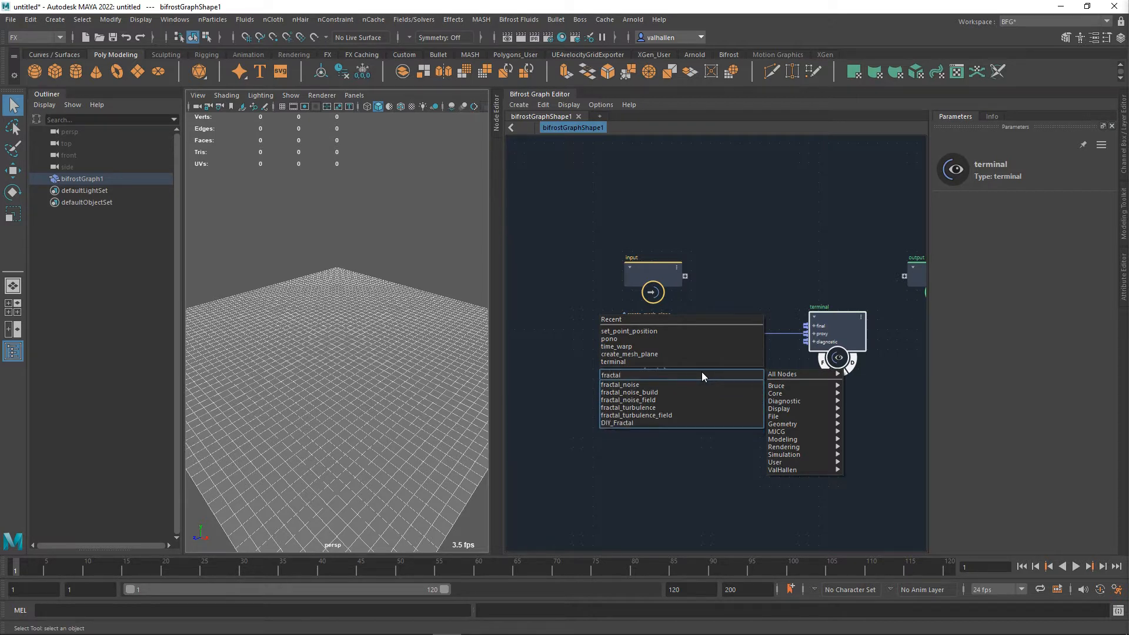
pyautogui.click(660, 416)
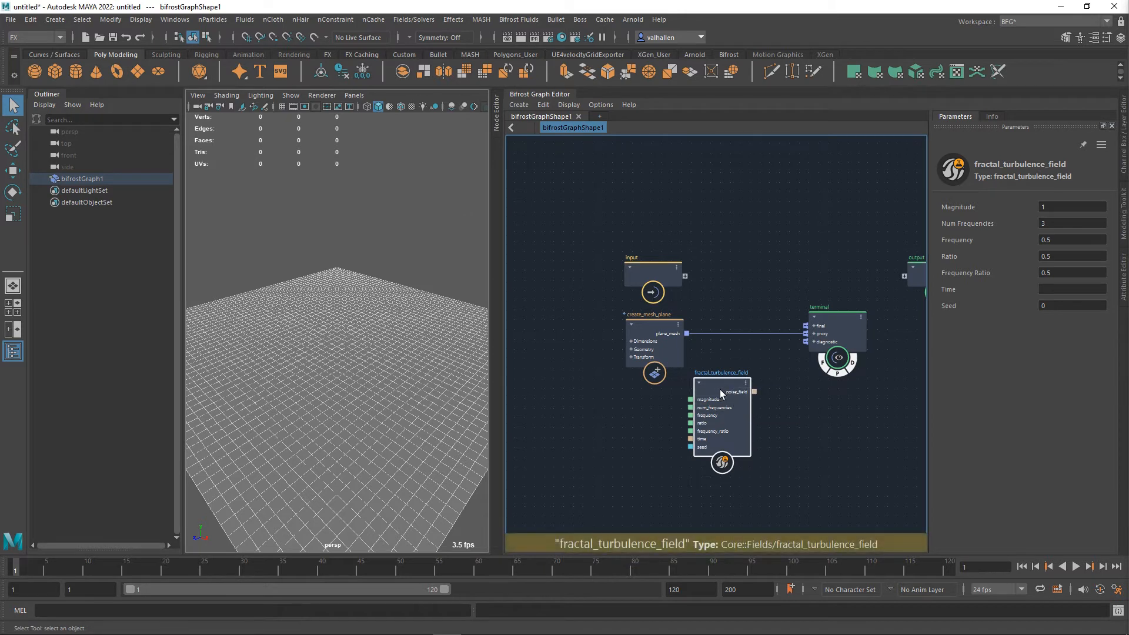
pyautogui.moveTo(723, 393); pyautogui.dragTo(658, 409)
# Add a time_warp node of type frame and connect its time_out_scalar output to the turbulence field's time input
pyautogui.keyDown('alt'); pyautogui.moveTo(727, 406); pyautogui.dragTo(802, 383, button='middle'); pyautogui.keyUp('alt')
pyautogui.press('Tab')
pyautogui.write('time')
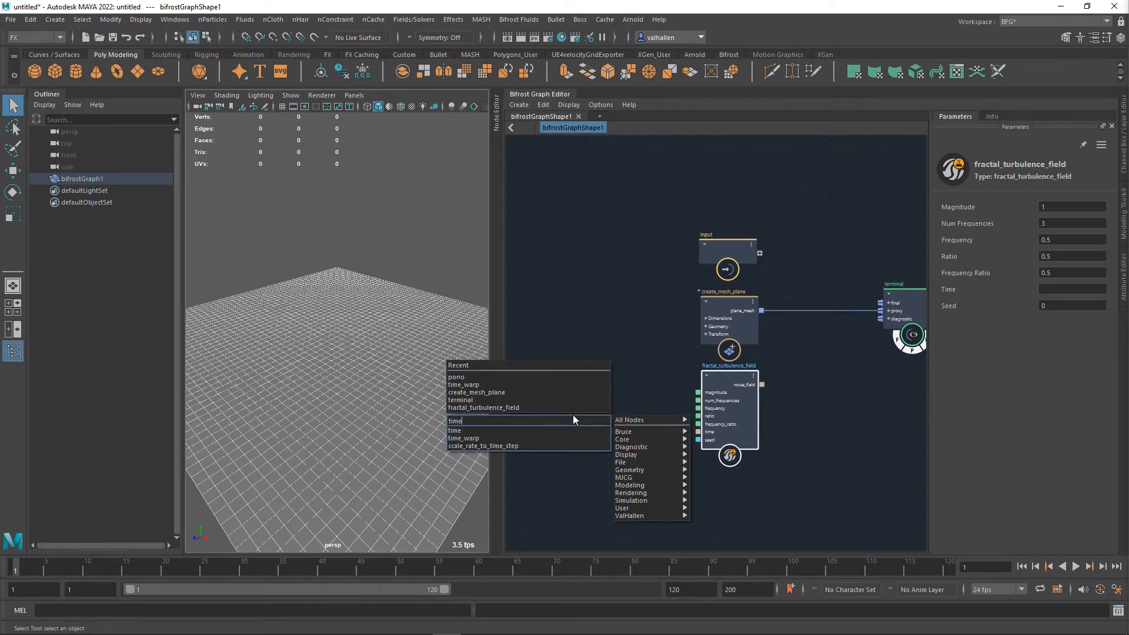
pyautogui.press('Return')
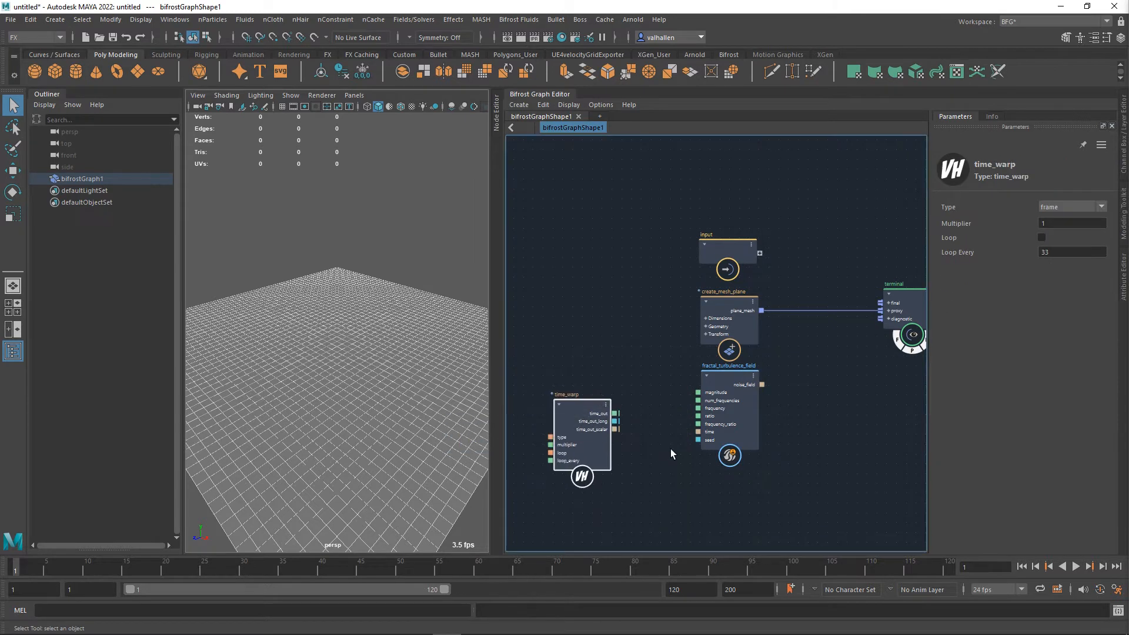
pyautogui.moveTo(615, 429); pyautogui.dragTo(699, 432)
pyautogui.moveTo(587, 417); pyautogui.dragTo(581, 416)
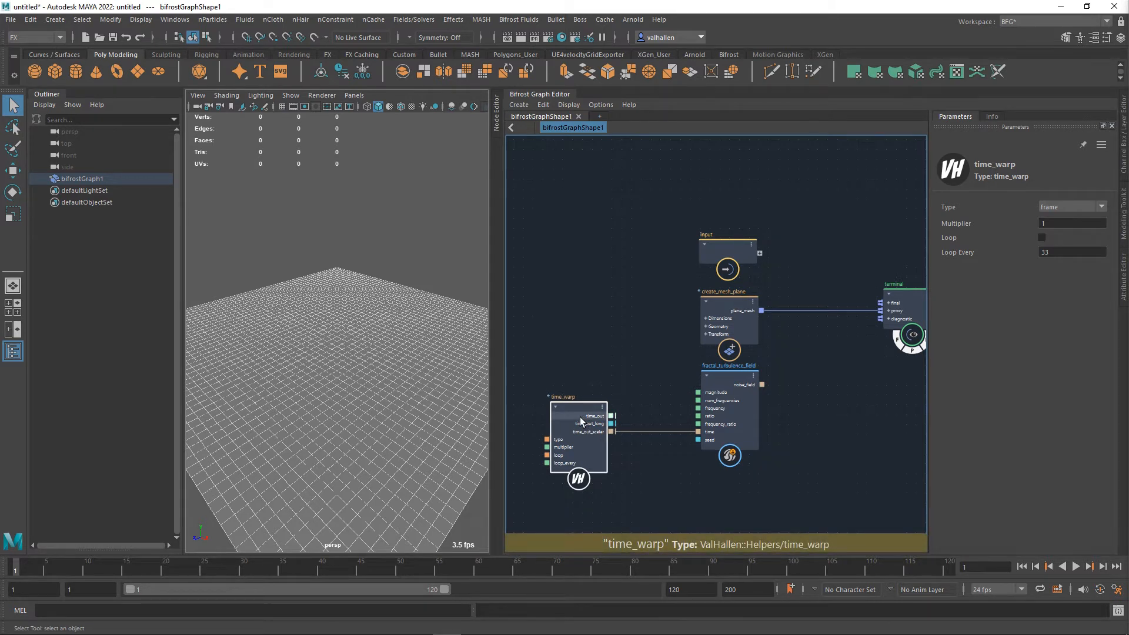
pyautogui.click(1058, 208)
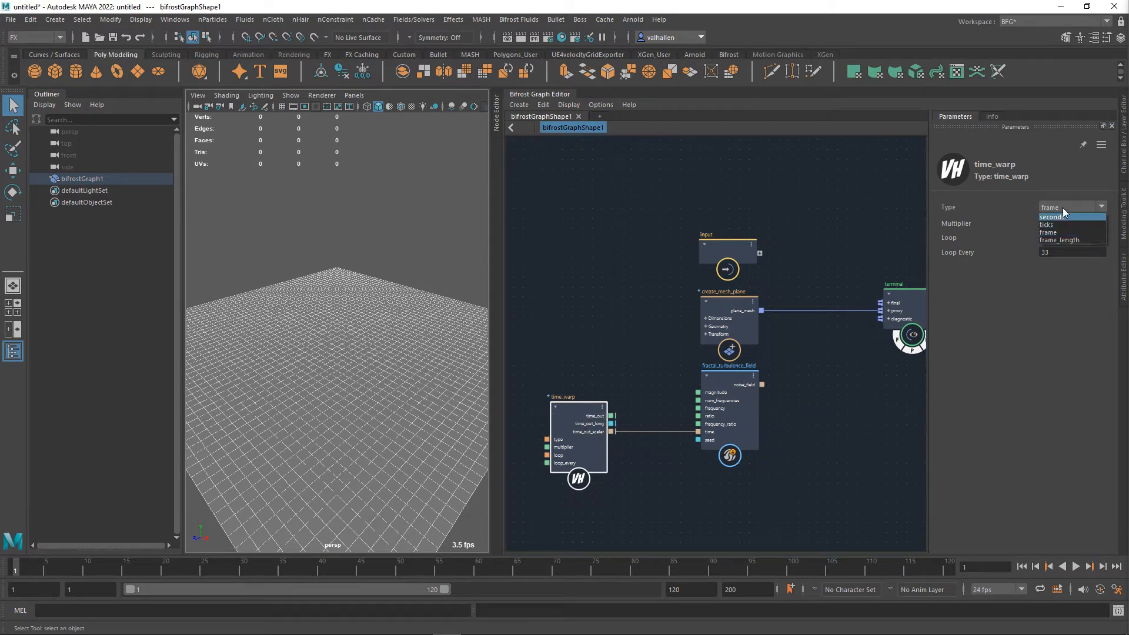
pyautogui.click(1057, 231)
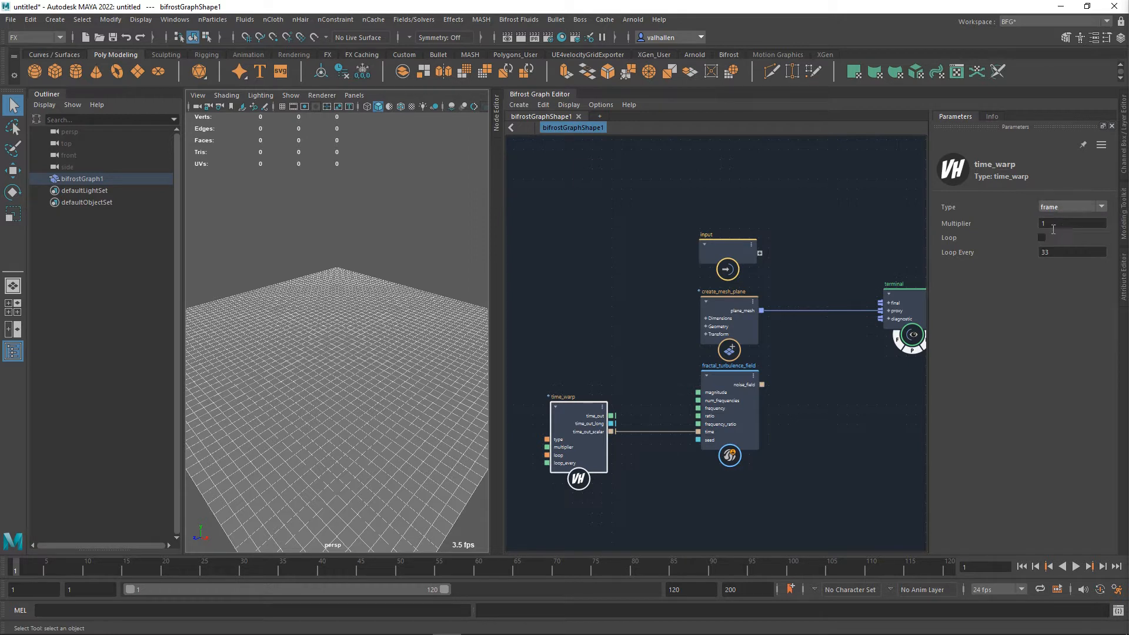
# Add a time node above the time_warp node and delete it again
pyautogui.moveTo(614, 393); pyautogui.dragTo(629, 404, button='middle')
pyautogui.press('Tab')
pyautogui.write('t')
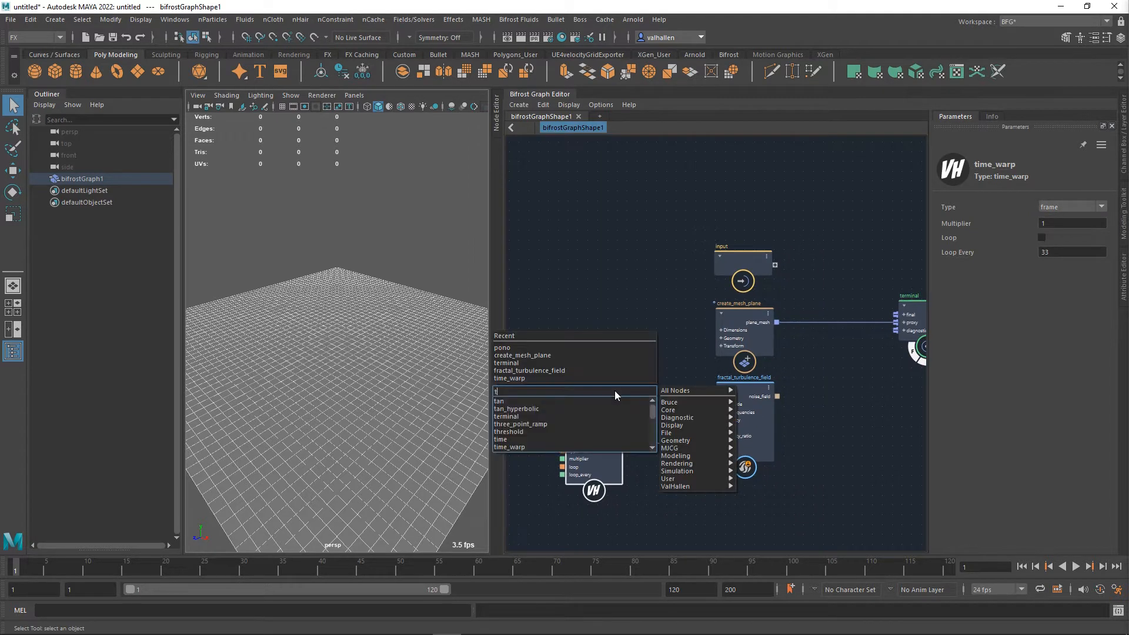
pyautogui.write('ime')
pyautogui.press('Down')
pyautogui.press('Return')
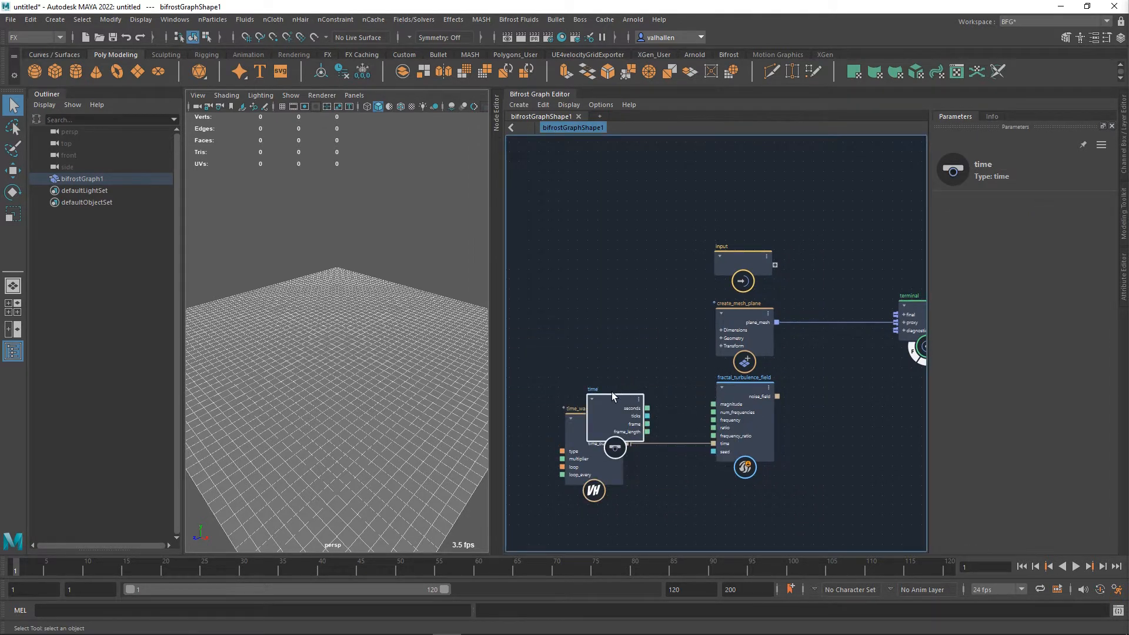
pyautogui.moveTo(611, 392); pyautogui.dragTo(602, 373)
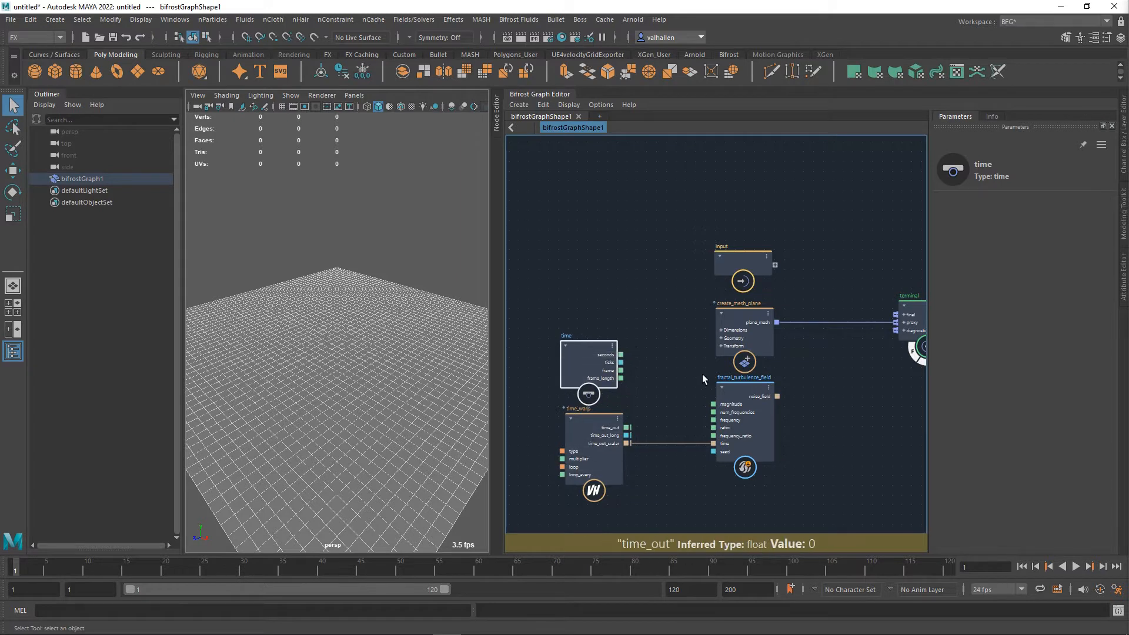
pyautogui.press('Delete')
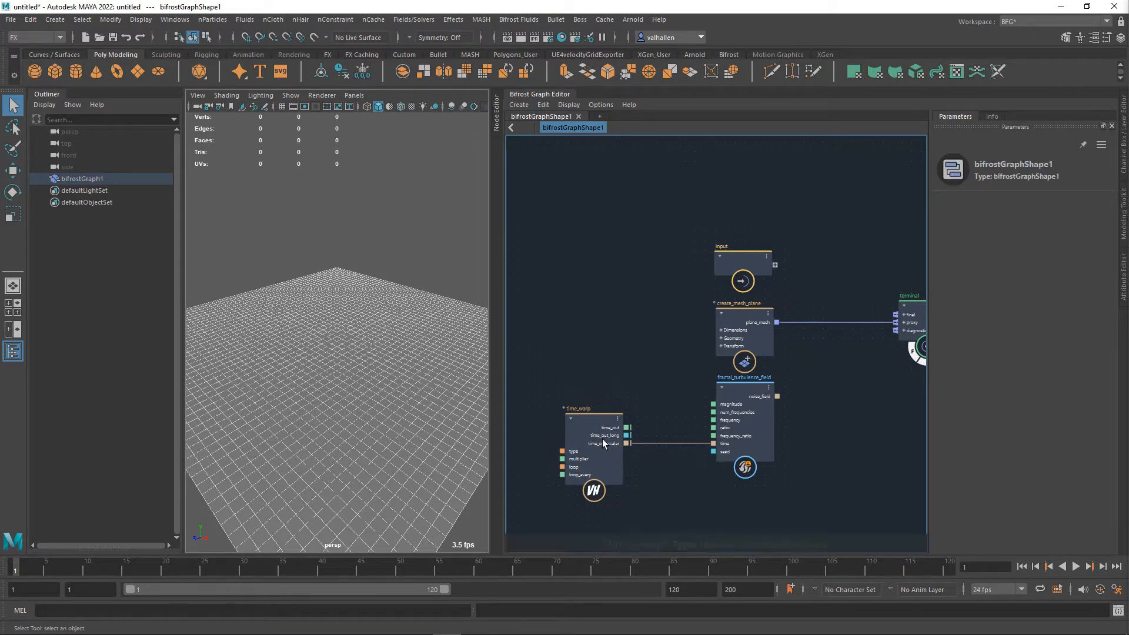
# Set the time_warp node's multiplier to 0.1
pyautogui.click(593, 436)
pyautogui.doubleClick(1064, 224)
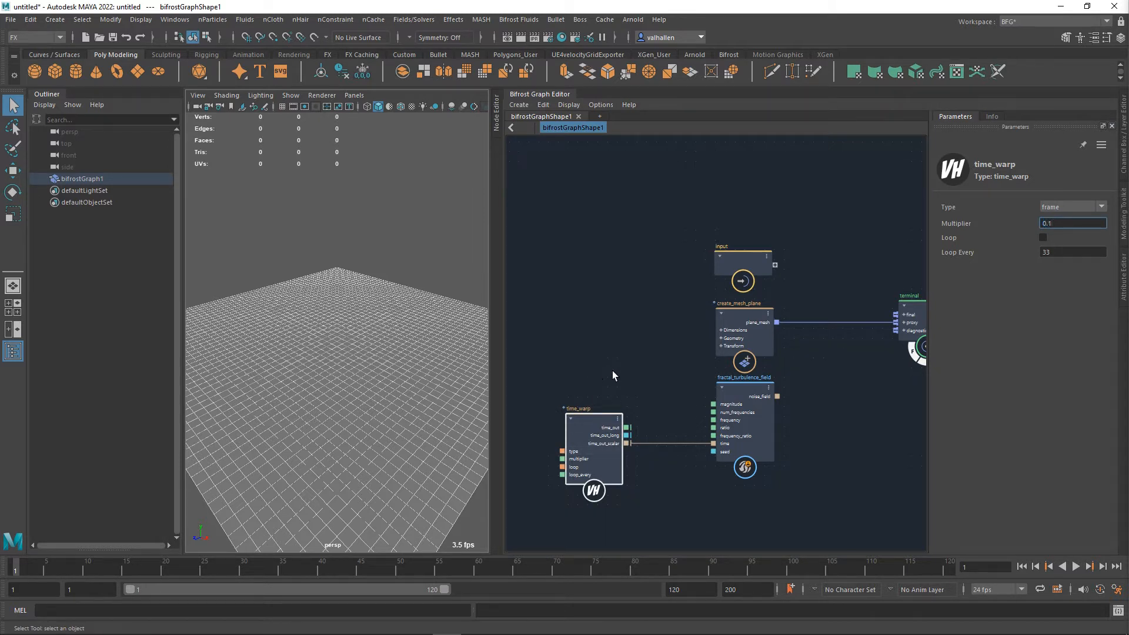
# Move the terminal node farther away and add a sample_field node fed by the turbulence field's noise_field output
pyautogui.keyDown('alt'); pyautogui.moveTo(851, 398); pyautogui.dragTo(755, 335, button='middle'); pyautogui.keyUp('alt')
pyautogui.moveTo(755, 334); pyautogui.dragTo(873, 334)
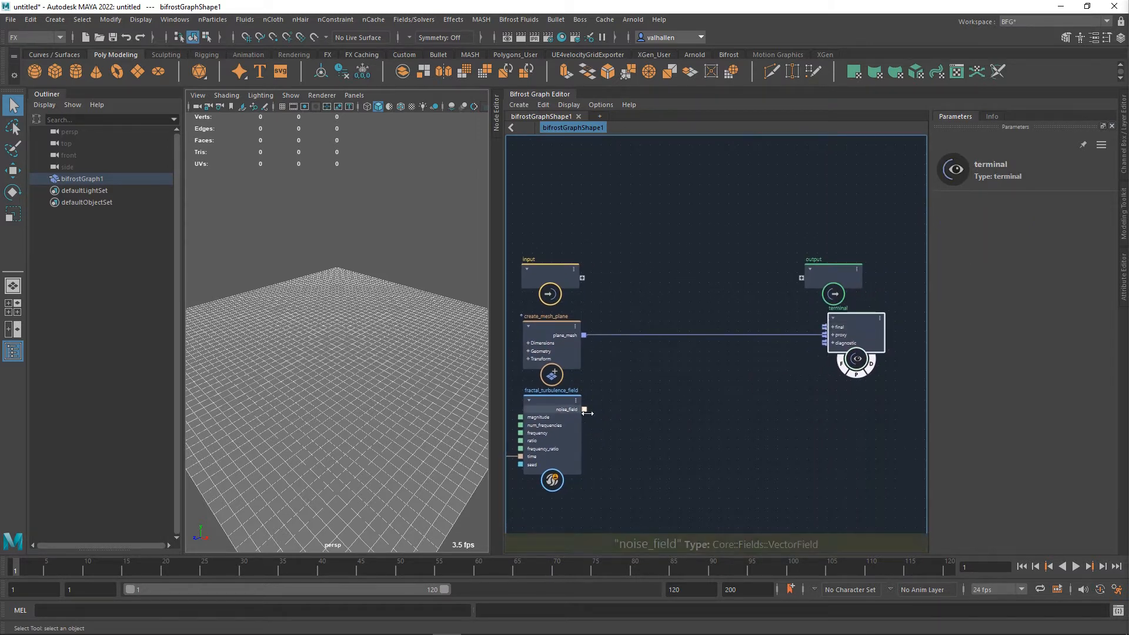
pyautogui.moveTo(585, 409); pyautogui.dragTo(598, 414)
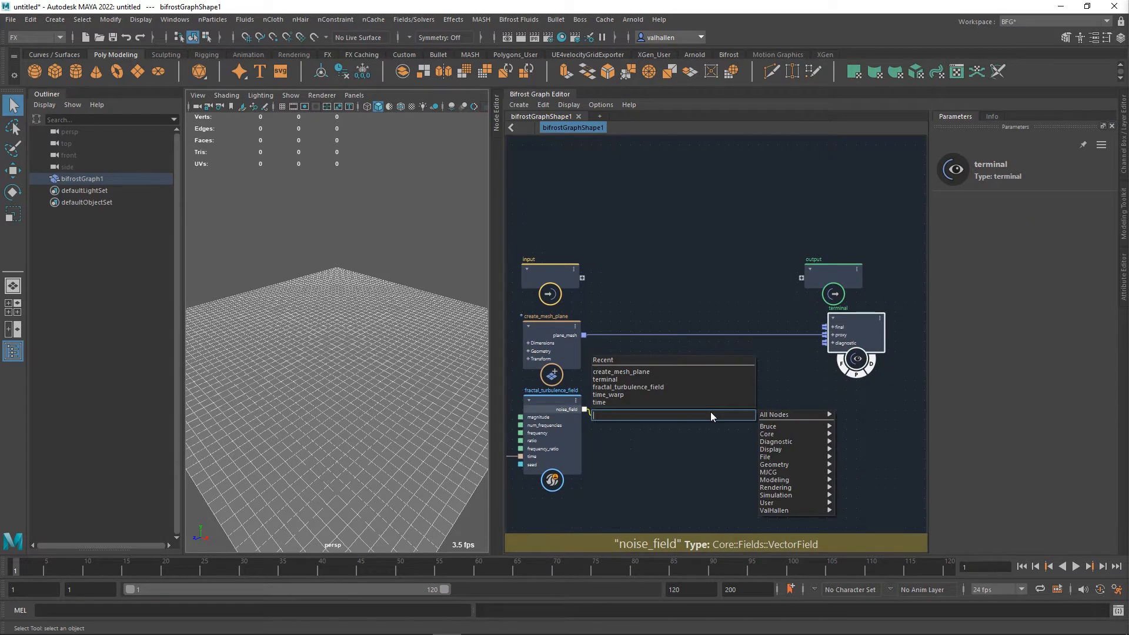
pyautogui.write('sample_')
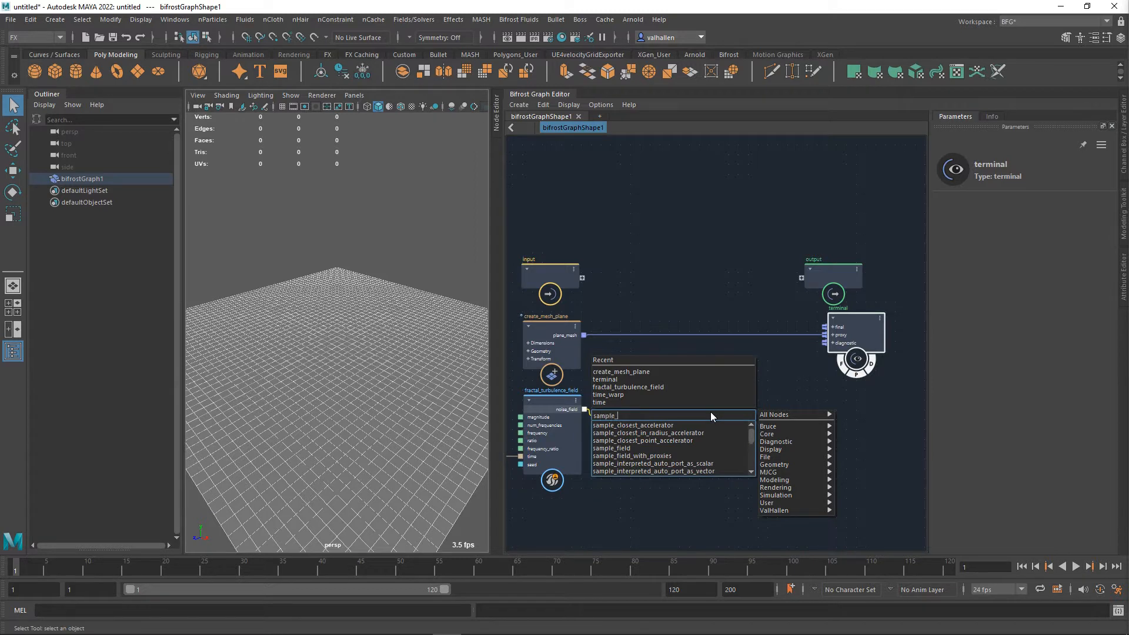
pyautogui.write('f')
pyautogui.press('Down')
pyautogui.press('Return')
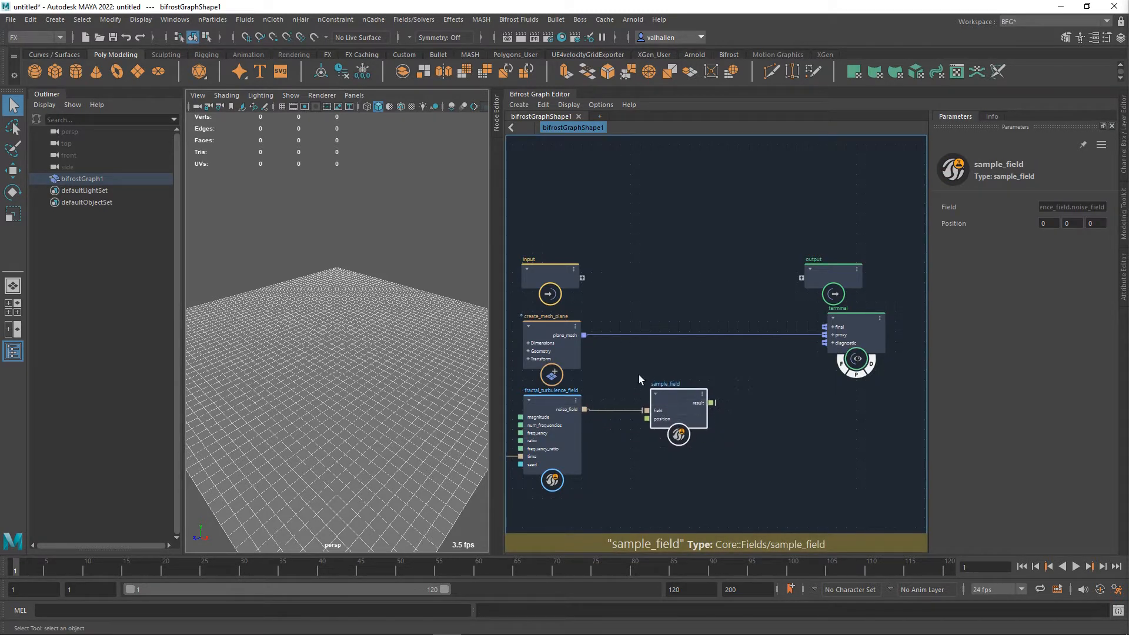
# Rearrange the graph by moving the input, output, create_mesh_plane and terminal nodes up, away from the field nodes
pyautogui.moveTo(613, 369); pyautogui.dragTo(698, 362, button='middle')
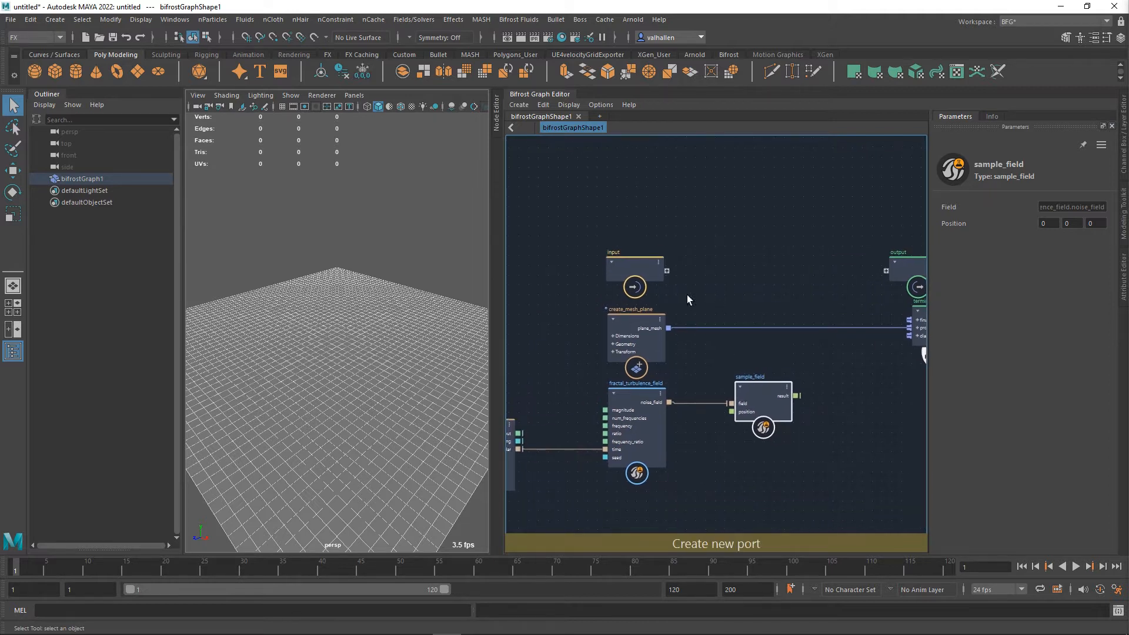
pyautogui.click(635, 266)
pyautogui.keyDown('shift'); pyautogui.click(902, 258); pyautogui.keyUp('shift')
pyautogui.moveTo(901, 258); pyautogui.dragTo(874, 157)
pyautogui.moveTo(630, 344); pyautogui.dragTo(633, 284)
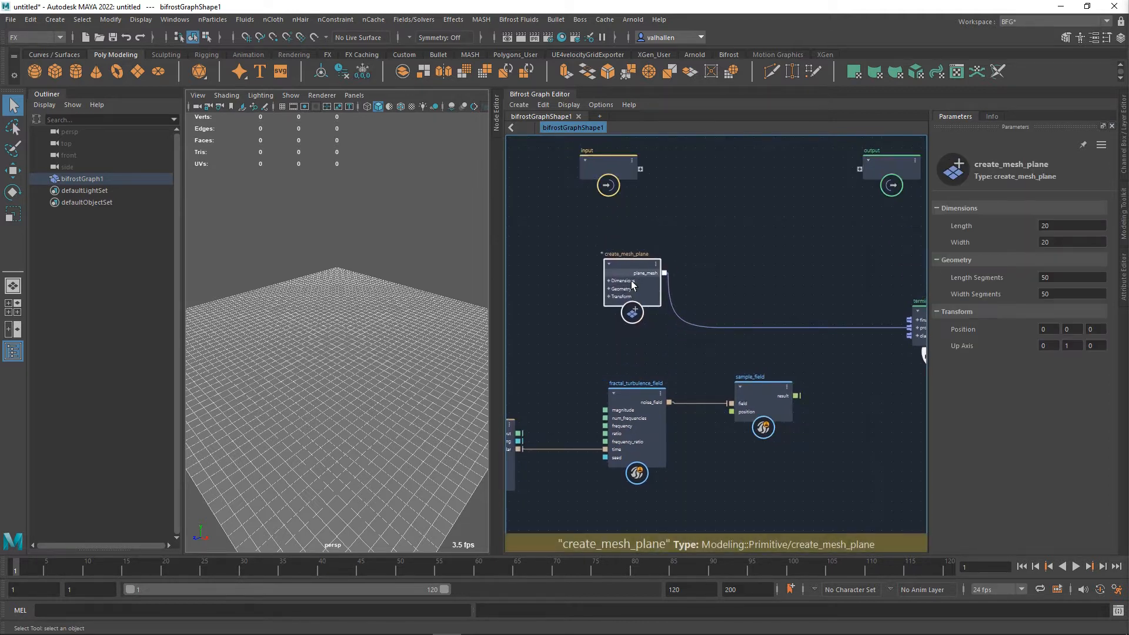
pyautogui.moveTo(914, 335); pyautogui.dragTo(915, 276)
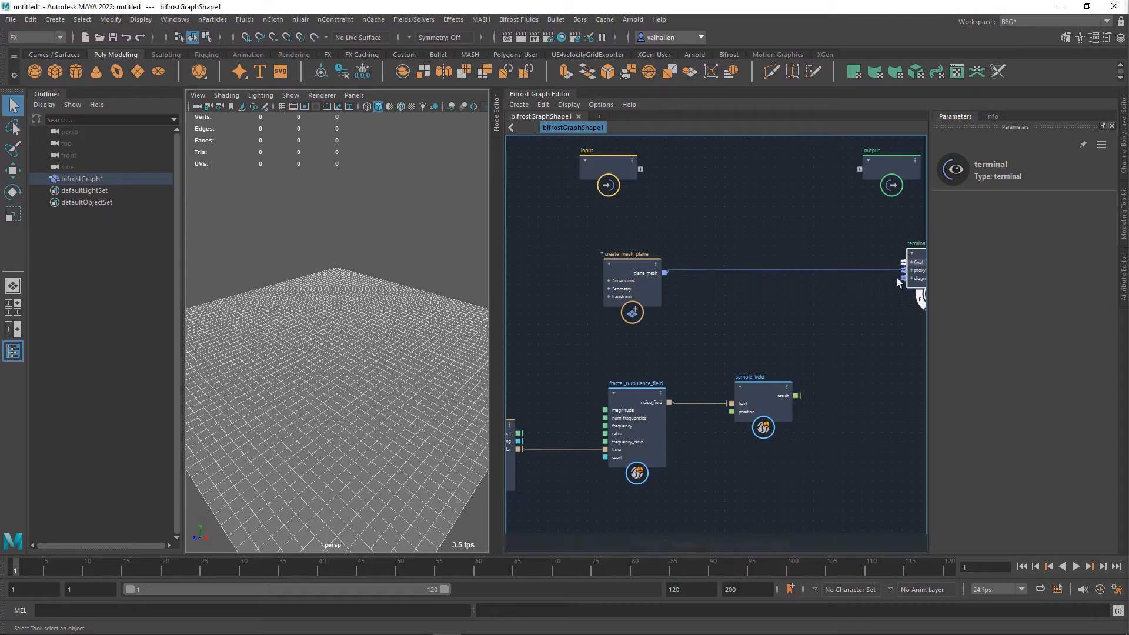
# Add a pono node reading the plane mesh and connect its point_positions output to the sample_field node's position input
pyautogui.press('Tab')
pyautogui.write('pono')
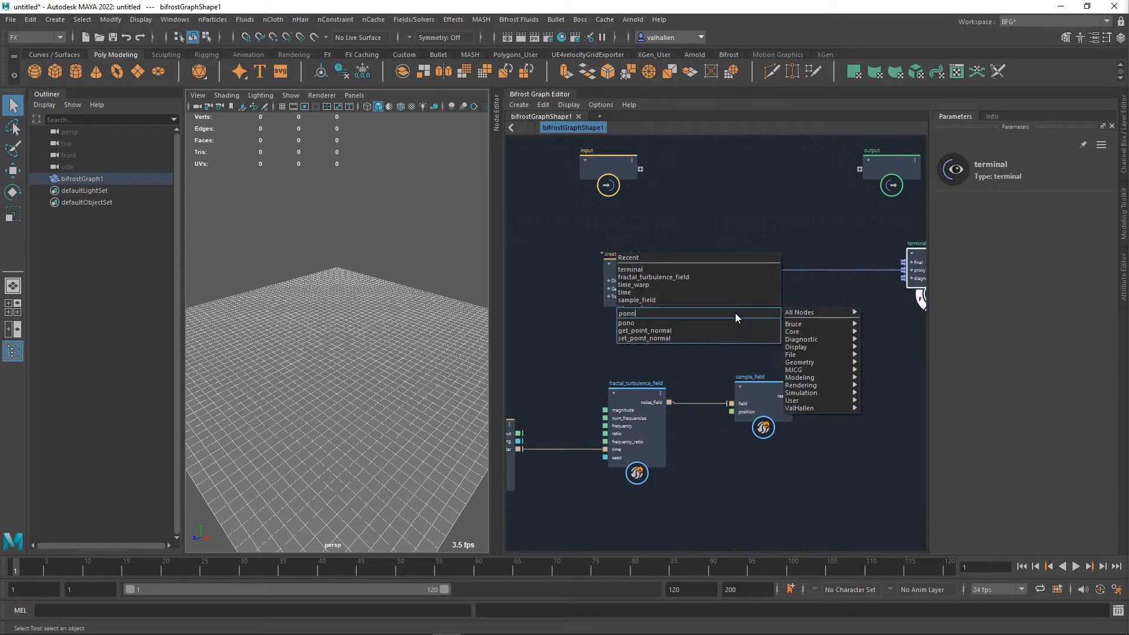
pyautogui.press('Return')
pyautogui.moveTo(706, 313); pyautogui.dragTo(676, 318)
pyautogui.moveTo(755, 361); pyautogui.dragTo(668, 408, button='middle')
pyautogui.moveTo(668, 411); pyautogui.dragTo(691, 411)
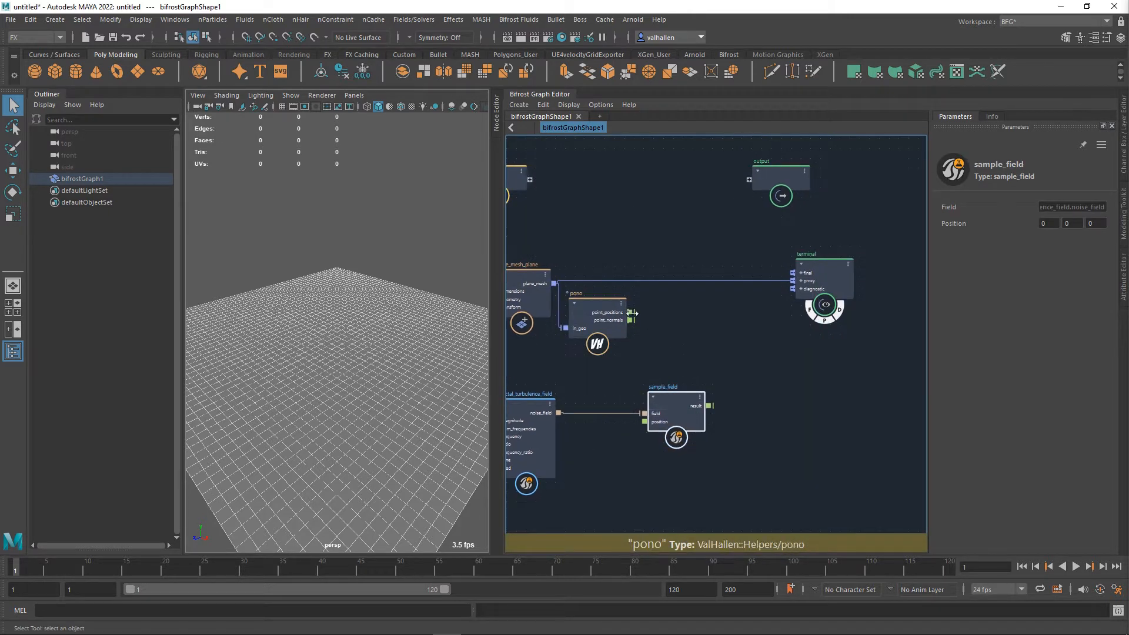
pyautogui.moveTo(631, 313); pyautogui.dragTo(646, 424)
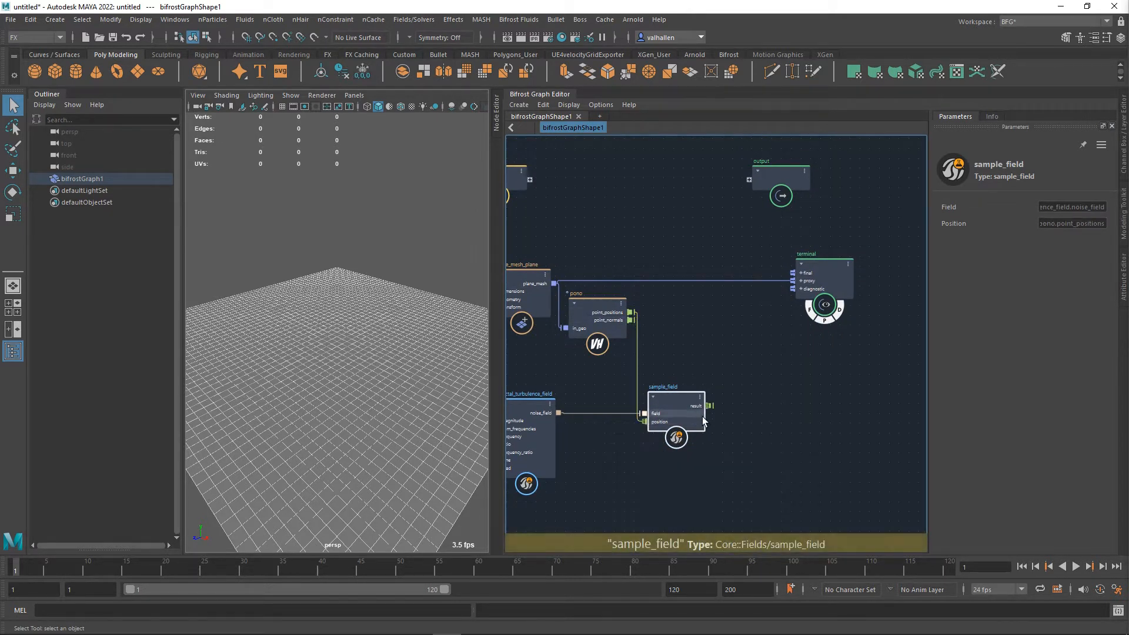
# Move the terminal node farther away and insert a displace_points node on the plane_mesh connection feeding it
pyautogui.moveTo(713, 393); pyautogui.dragTo(750, 290, button='middle')
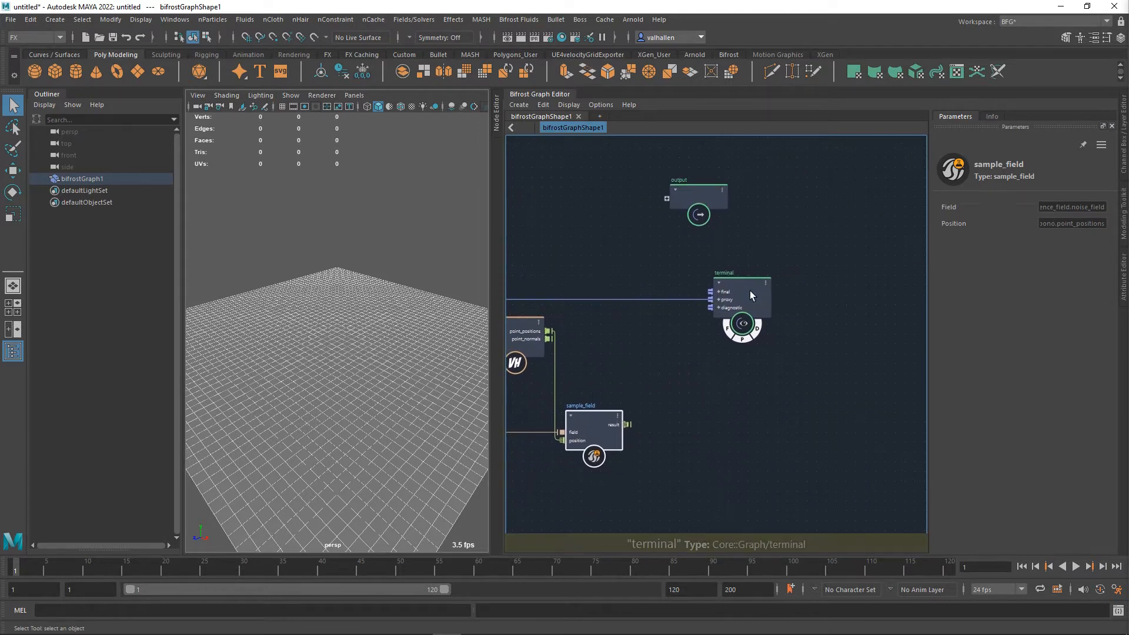
pyautogui.moveTo(750, 290); pyautogui.dragTo(813, 291)
pyautogui.moveTo(712, 293); pyautogui.dragTo(721, 276)
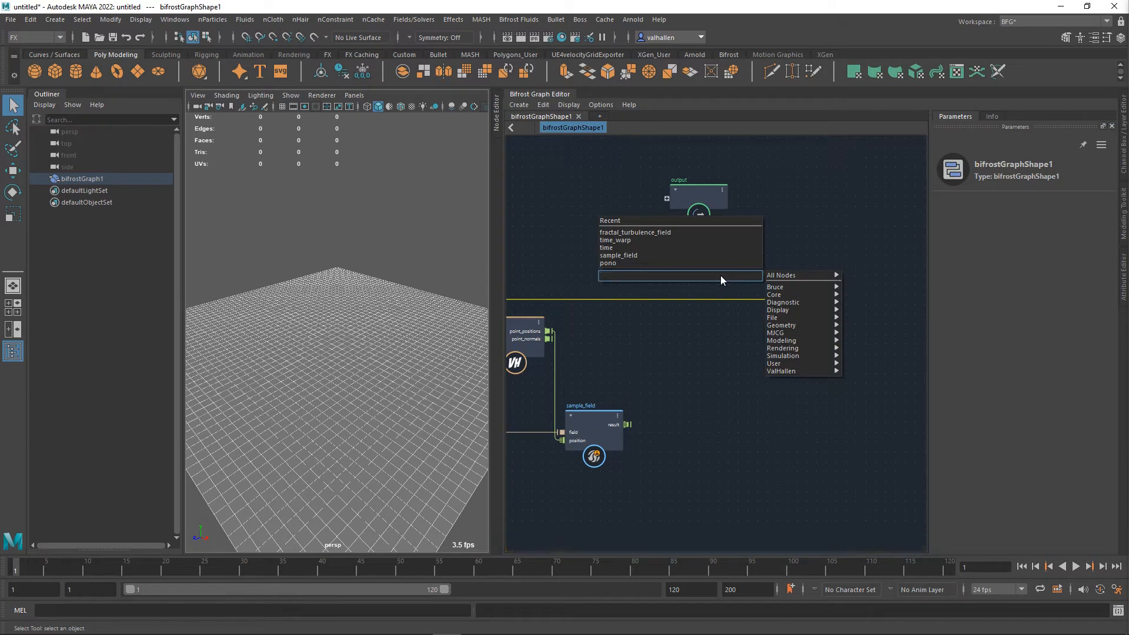
pyautogui.write('displace_points')
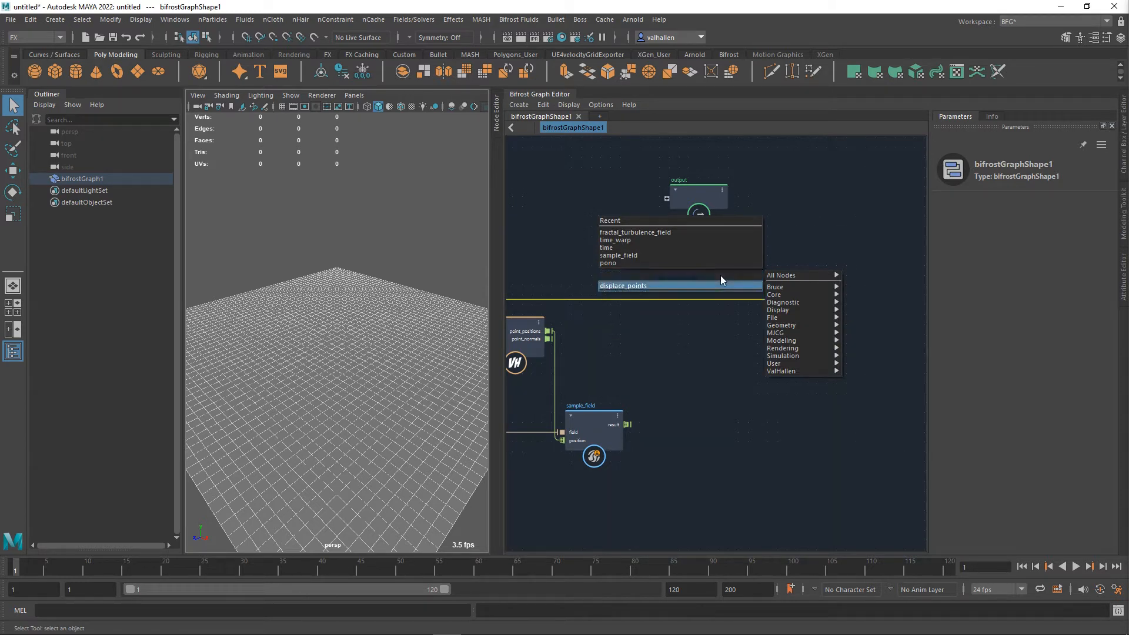
pyautogui.click(720, 287)
pyautogui.moveTo(719, 304); pyautogui.dragTo(711, 309)
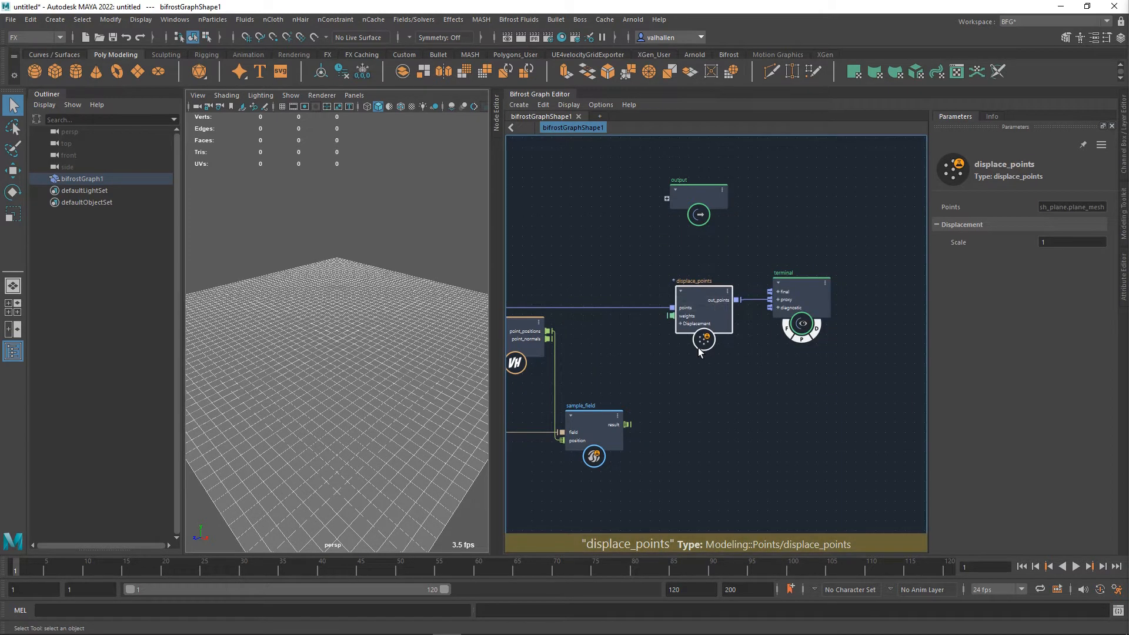
# Expand the Displacement group on displace_points and connect the sample_field result to its displacement_vector input
pyautogui.keyDown('alt'); pyautogui.moveTo(658, 413); pyautogui.dragTo(742, 420, button='middle'); pyautogui.keyUp('alt')
pyautogui.click(694, 338)
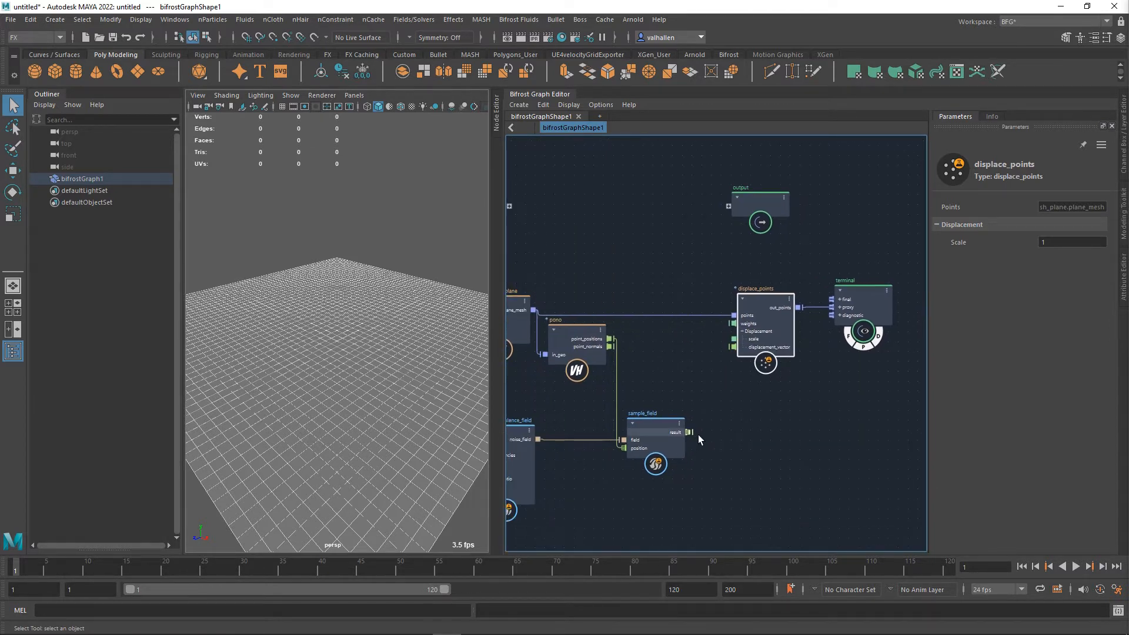
pyautogui.moveTo(691, 433); pyautogui.dragTo(735, 348)
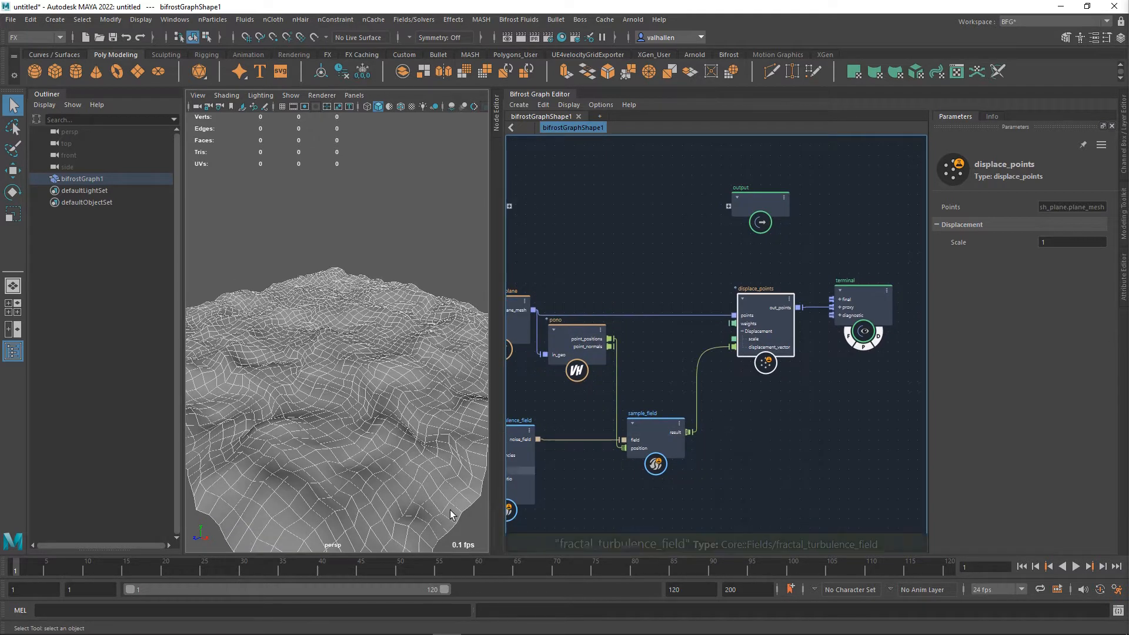
# Play the animation and examine the moving displaced plane from several viewing angles and distances
pyautogui.click(1076, 567)
pyautogui.keyDown('alt'); pyautogui.moveTo(576, 507); pyautogui.dragTo(781, 477, button='middle'); pyautogui.keyUp('alt')
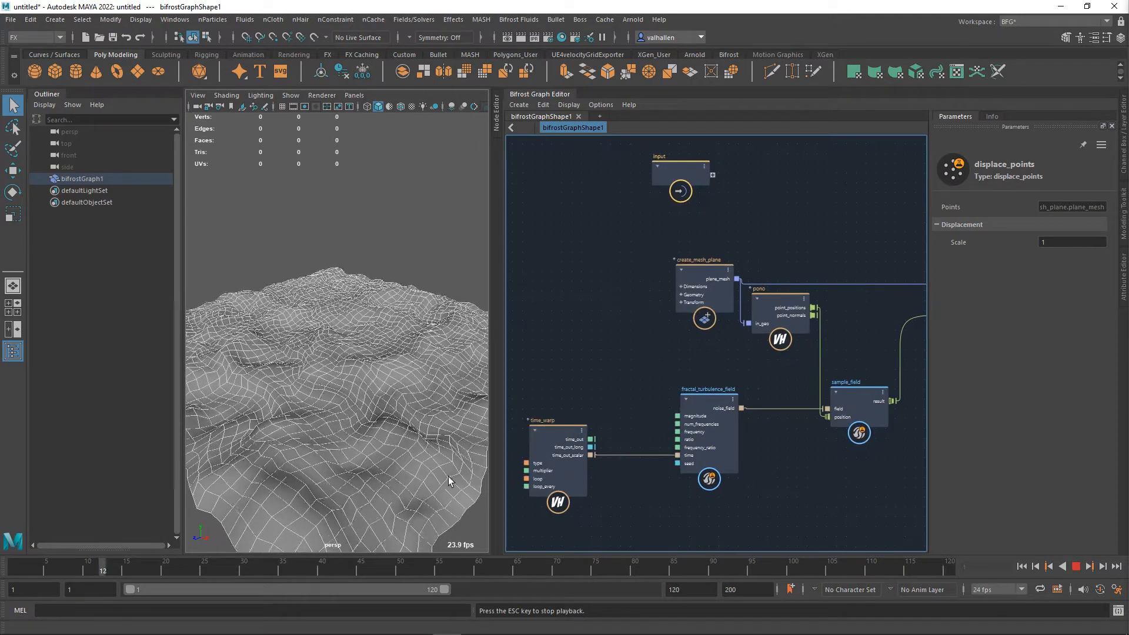
pyautogui.keyDown('alt'); pyautogui.moveTo(322, 461); pyautogui.dragTo(320, 434); pyautogui.keyUp('alt')
pyautogui.scroll(4, 329, 437)
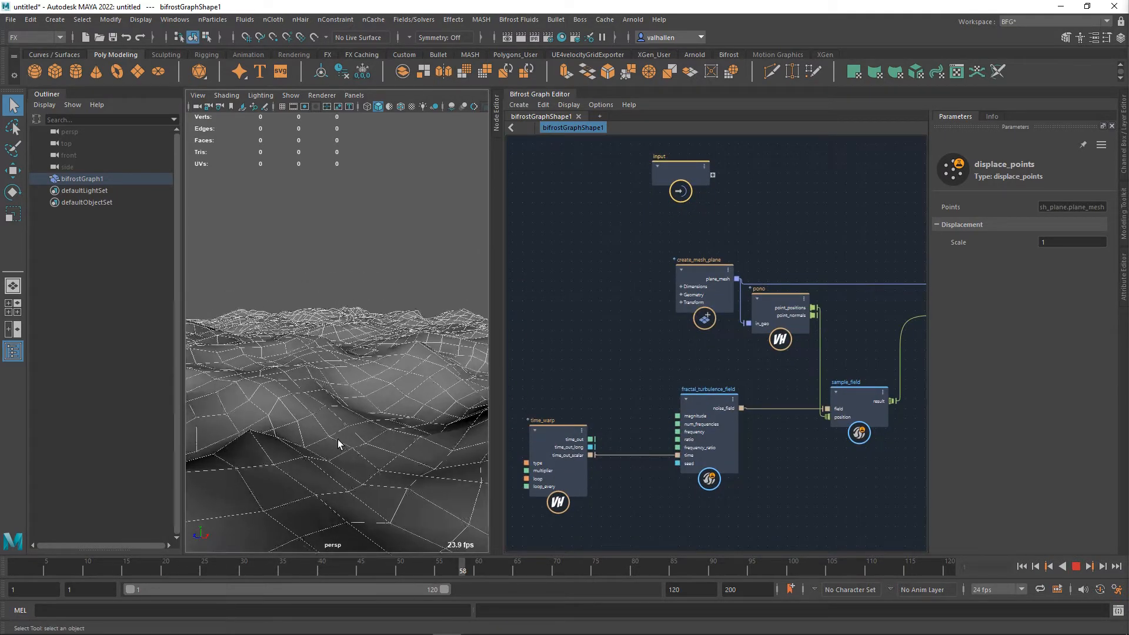
pyautogui.scroll(-8, 348, 436)
pyautogui.moveTo(353, 378)
pyautogui.keyDown('alt'); pyautogui.mouseDown()
pyautogui.moveTo(354, 447)
pyautogui.moveTo(358, 387)
pyautogui.mouseUp(); pyautogui.keyUp('alt')
pyautogui.scroll(5, 354, 400)
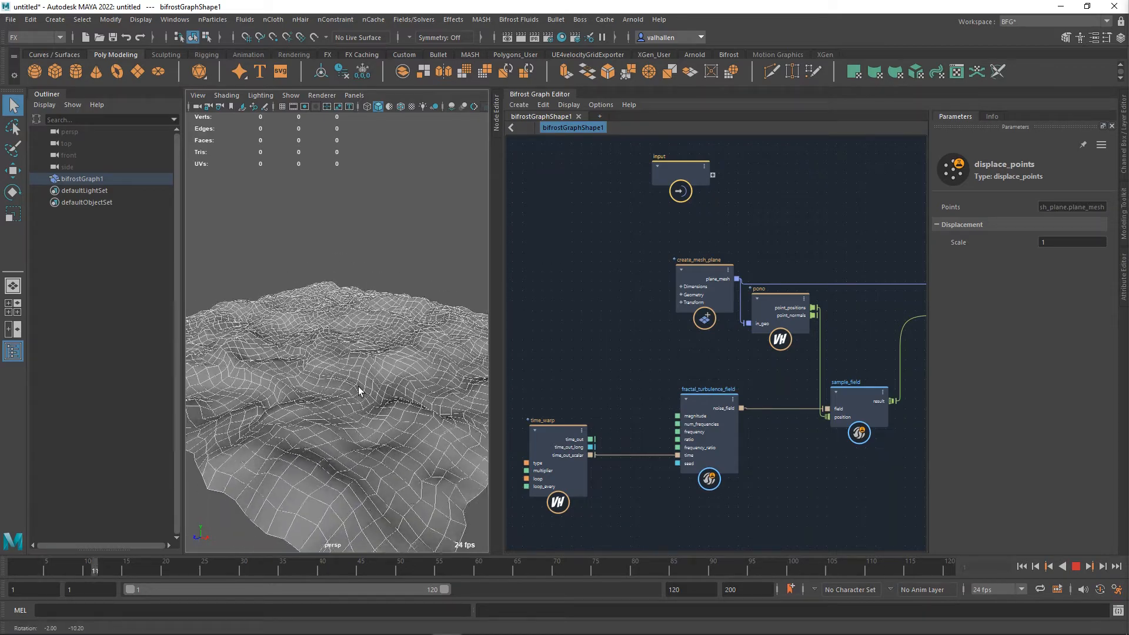
# Set the time_warp node's multiplier to 0.2
pyautogui.click(556, 447)
pyautogui.moveTo(1089, 224); pyautogui.dragTo(1022, 227)
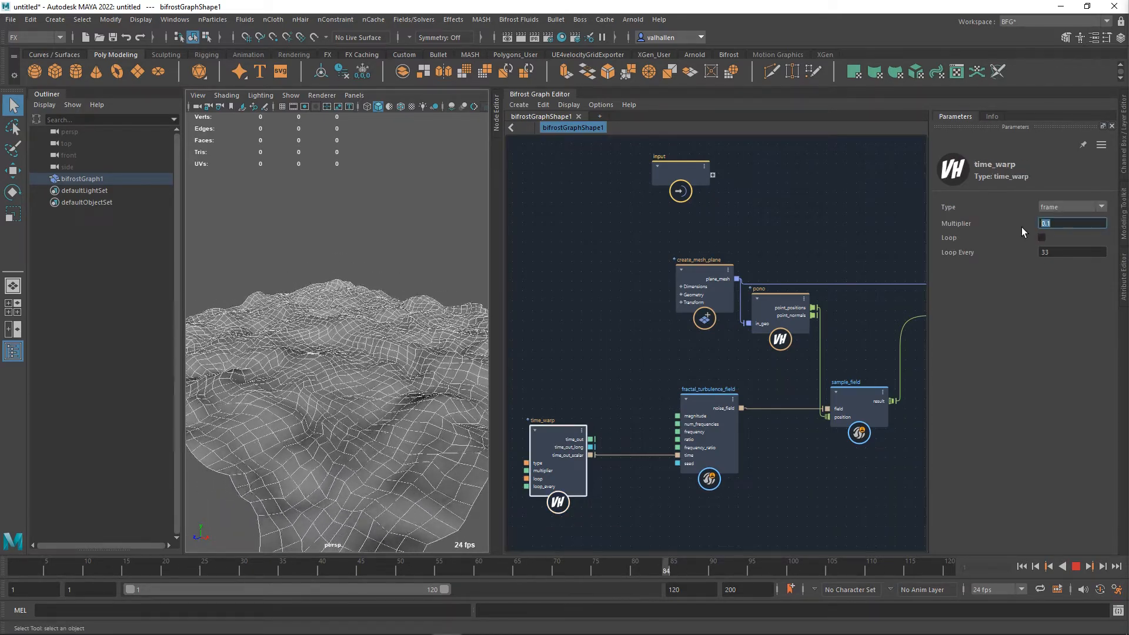
pyautogui.write('0.2')
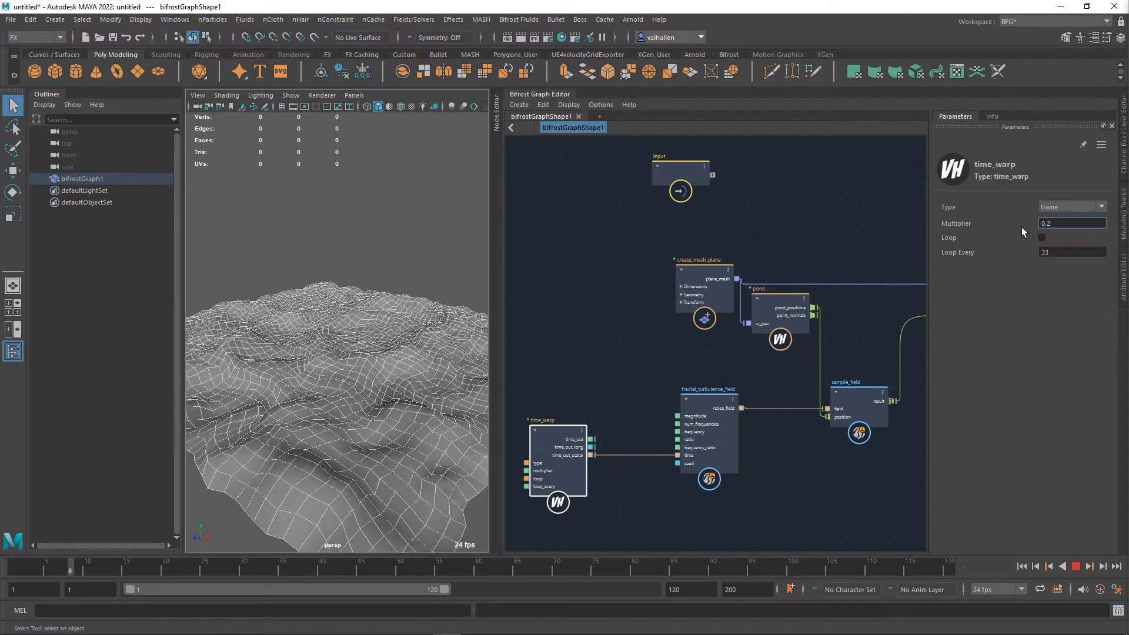
# Set the playback range's end frame to 240
pyautogui.click(700, 589)
pyautogui.write('240')
pyautogui.press('Return')
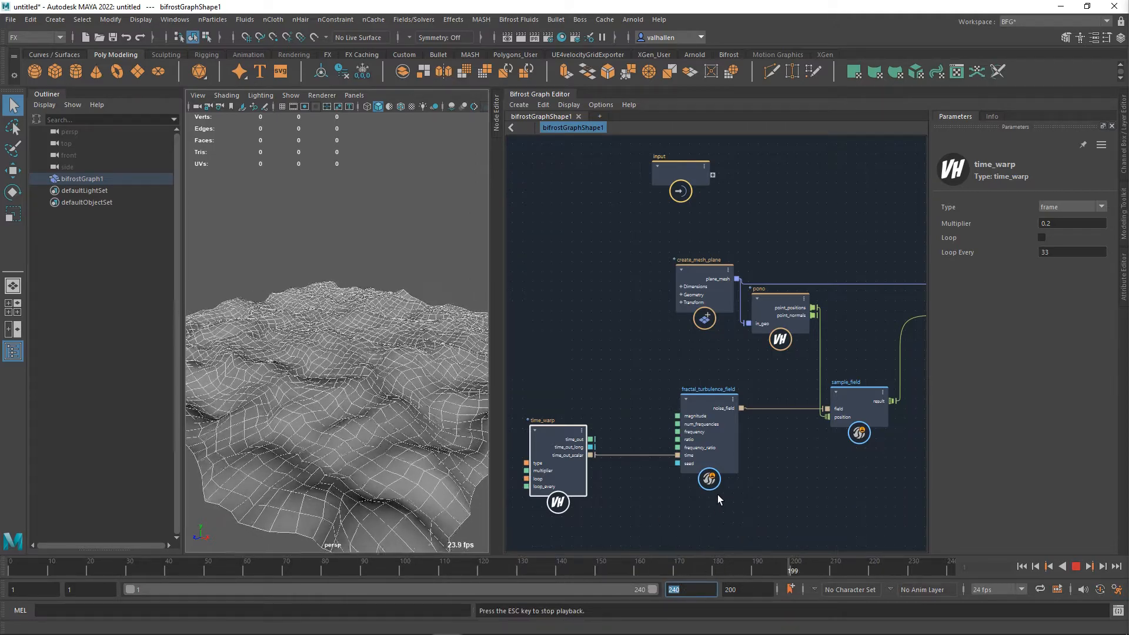
# Stop playback and examine the fractal_turbulence_field parameters alongside the displaced surface
pyautogui.click(1076, 568)
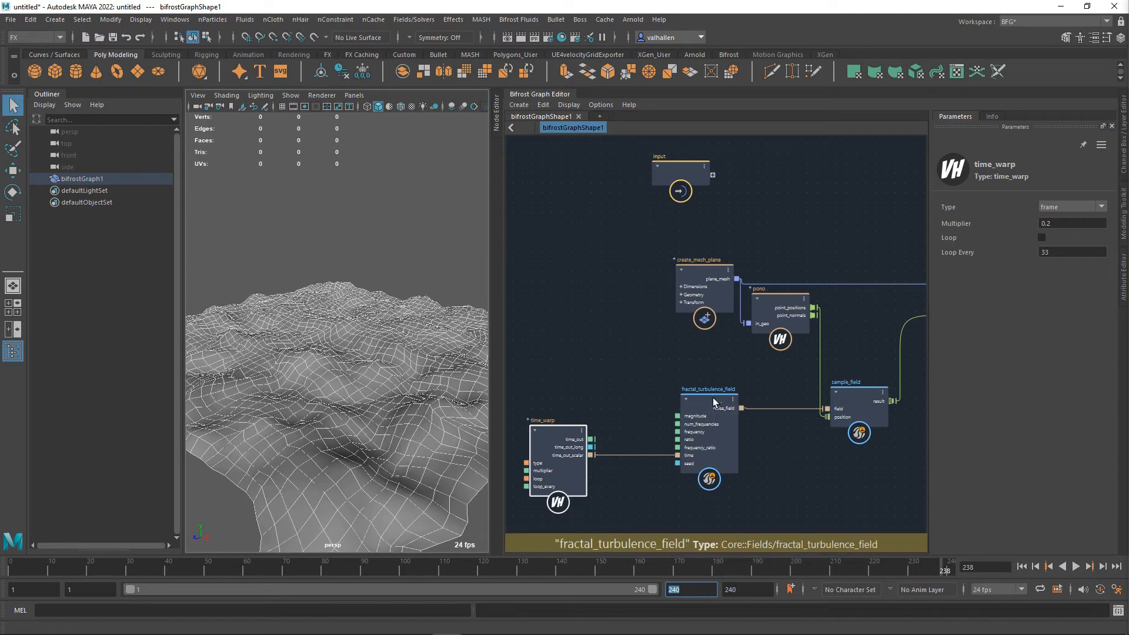
pyautogui.click(714, 406)
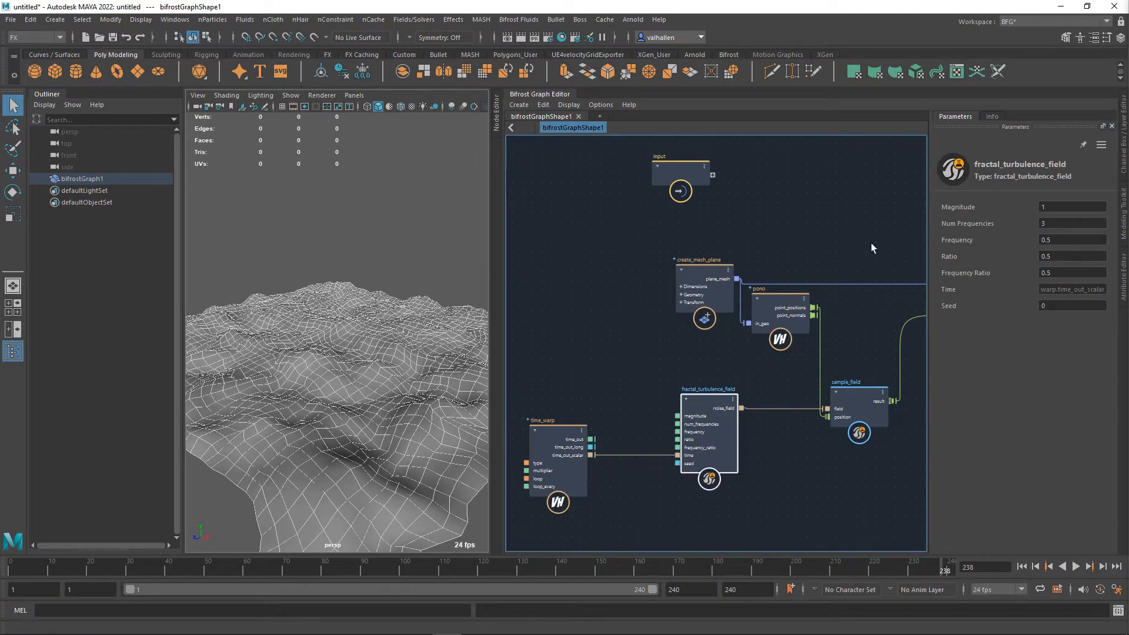
pyautogui.moveTo(330, 347)
pyautogui.keyDown('alt'); pyautogui.mouseDown()
pyautogui.moveTo(325, 410)
pyautogui.moveTo(355, 382)
pyautogui.moveTo(367, 335)
pyautogui.moveTo(347, 337)
pyautogui.mouseUp(); pyautogui.keyUp('alt')
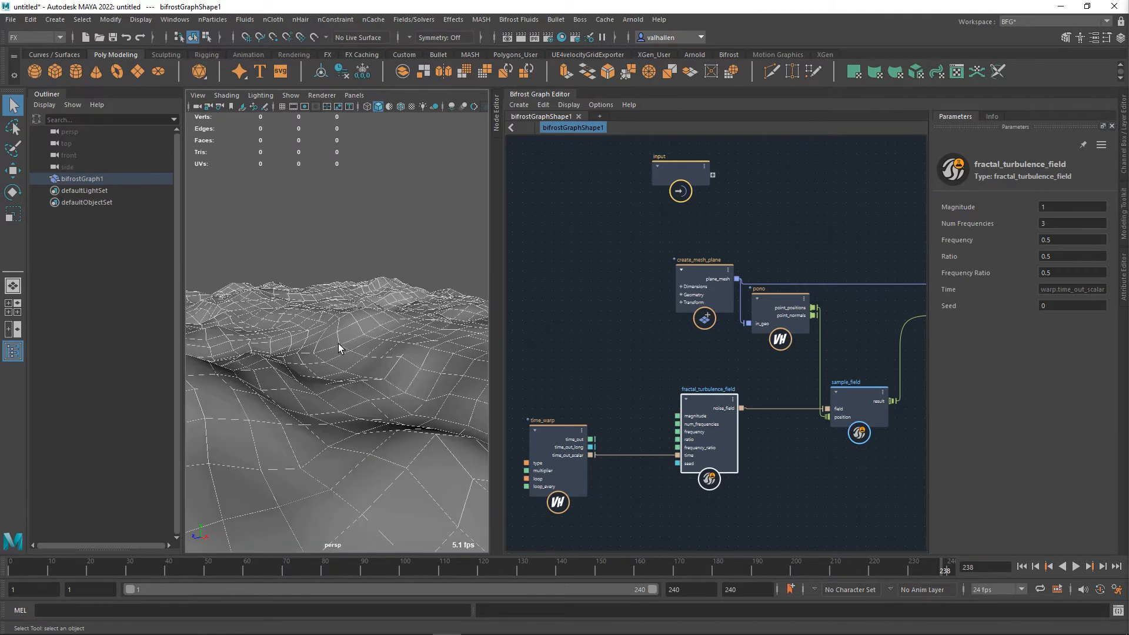
# Tidy the graph by moving time_warp beside the turbulence field, raising the field nodes toward the plane nodes, and moving the terminal farther away
pyautogui.keyDown('alt'); pyautogui.moveTo(819, 444); pyautogui.dragTo(846, 412, button='middle'); pyautogui.keyUp('alt')
pyautogui.moveTo(592, 408); pyautogui.dragTo(652, 410)
pyautogui.keyDown('alt'); pyautogui.moveTo(843, 437); pyautogui.dragTo(775, 428, button='middle'); pyautogui.keyUp('alt')
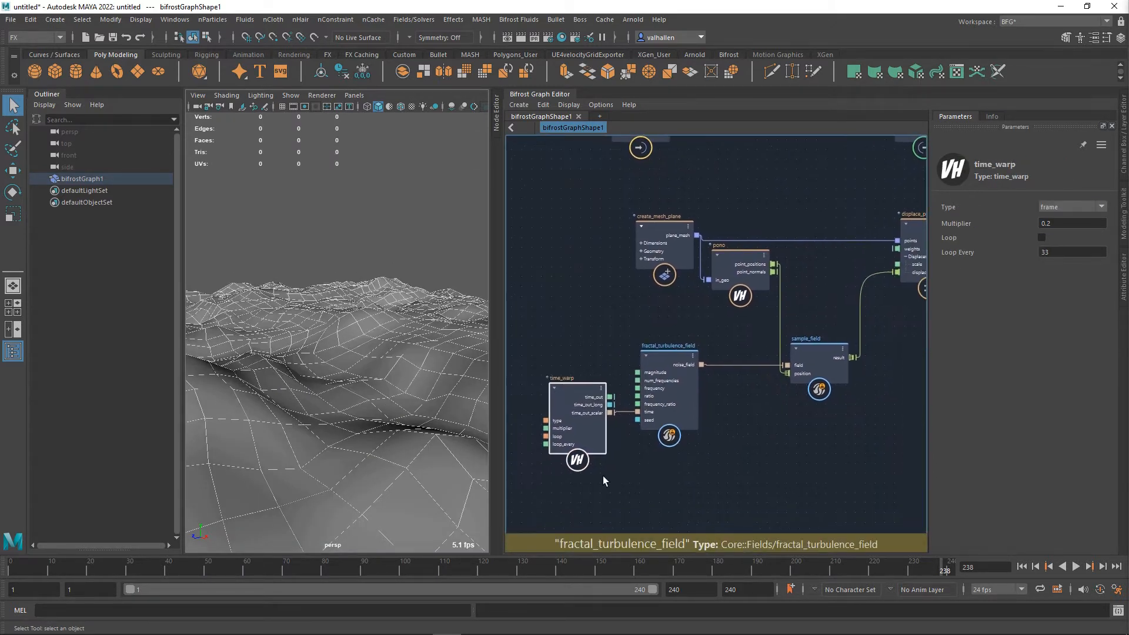
pyautogui.moveTo(544, 485); pyautogui.dragTo(838, 313)
pyautogui.keyDown('alt'); pyautogui.moveTo(856, 377); pyautogui.dragTo(547, 480, button='middle'); pyautogui.keyUp('alt')
pyautogui.moveTo(738, 321); pyautogui.dragTo(930, 321)
pyautogui.keyDown('alt'); pyautogui.moveTo(736, 359); pyautogui.dragTo(896, 339, button='middle'); pyautogui.keyUp('alt')
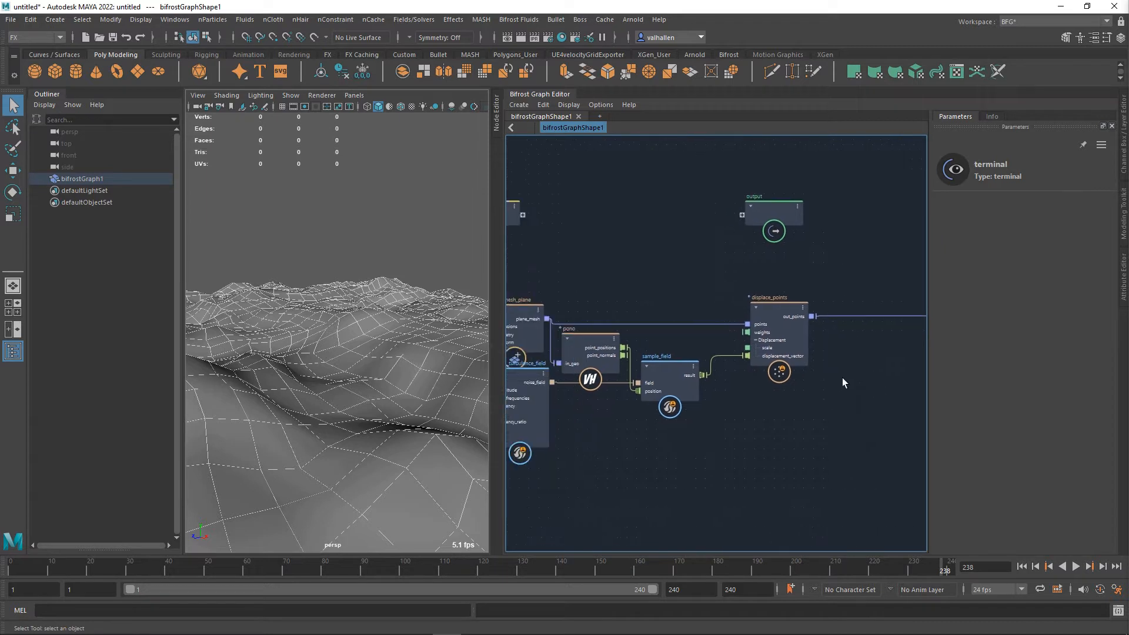
# Add a create_mesh_sphere node and place it below the pono node, beneath the field nodes
pyautogui.moveTo(767, 409)
pyautogui.keyDown('alt'); pyautogui.mouseDown(button='middle')
pyautogui.moveTo(797, 387)
pyautogui.moveTo(800, 403)
pyautogui.moveTo(781, 406)
pyautogui.moveTo(784, 395)
pyautogui.mouseUp(button='middle'); pyautogui.keyUp('alt')
pyautogui.keyDown('alt'); pyautogui.moveTo(508, 454); pyautogui.dragTo(566, 433, button='middle'); pyautogui.keyUp('alt')
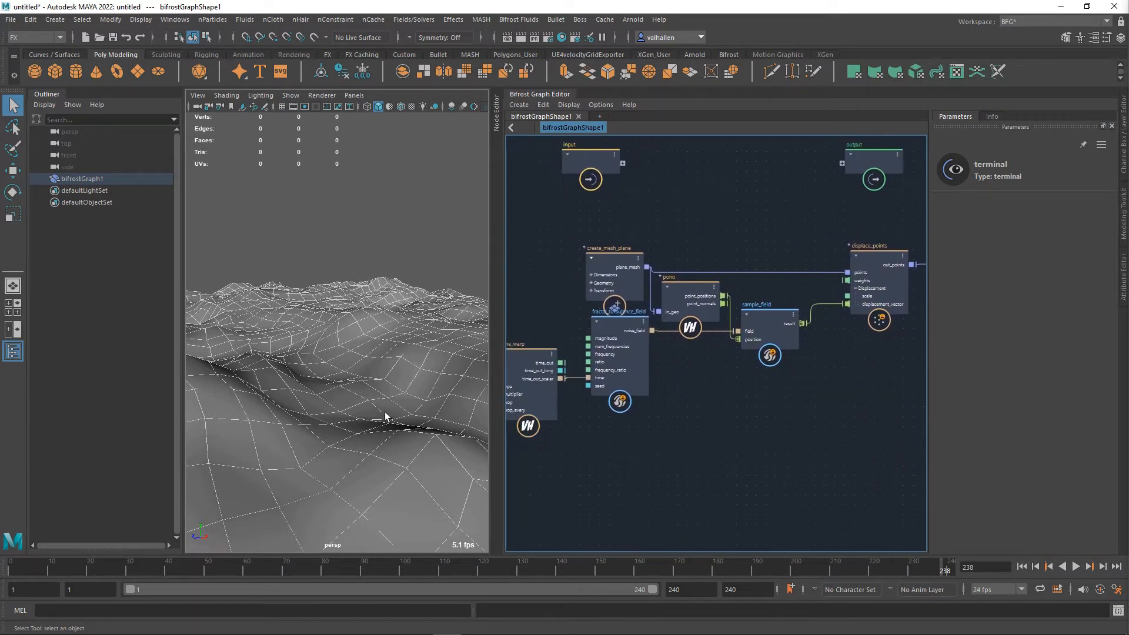
pyautogui.press('Tab')
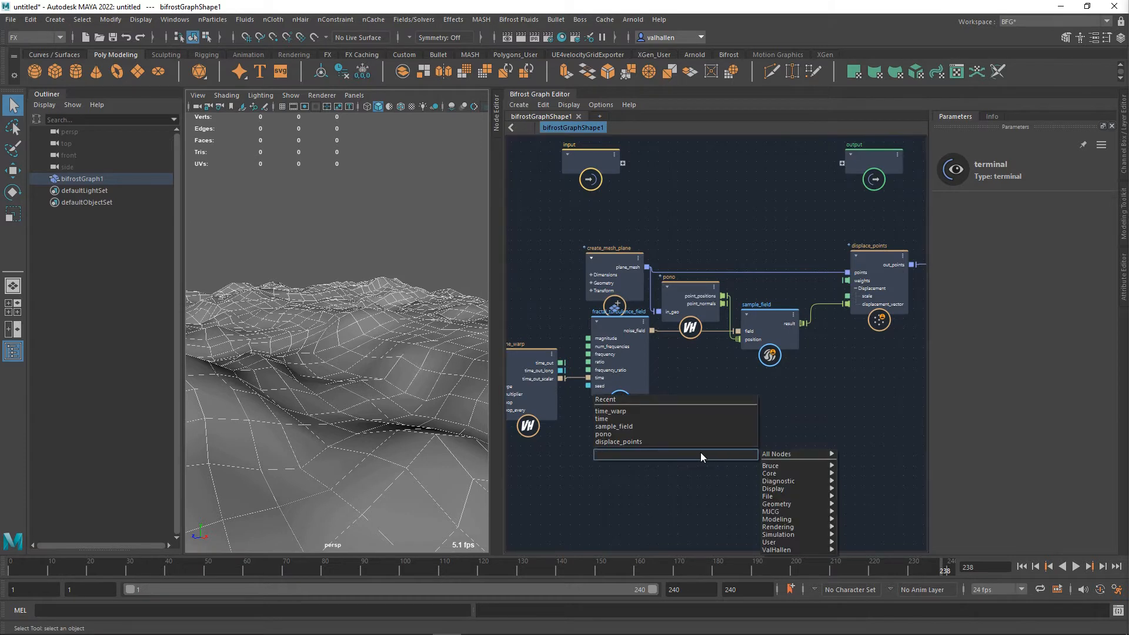
pyautogui.write('sphere')
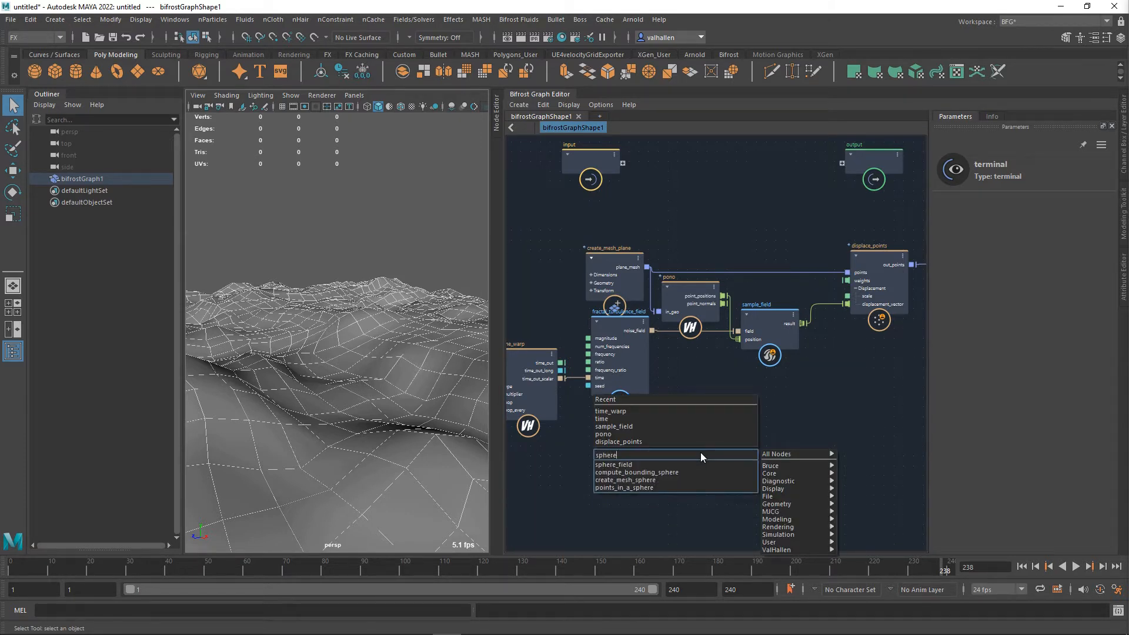
pyautogui.press('Down')
pyautogui.press('Down')
pyautogui.press('Down')
pyautogui.press('Return')
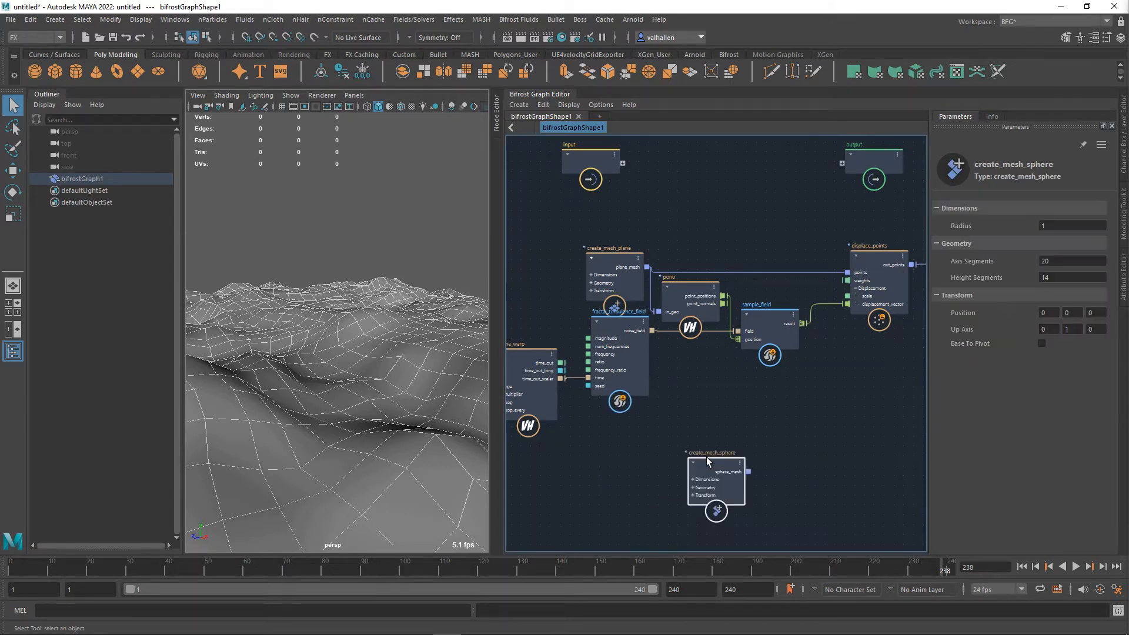
pyautogui.moveTo(707, 457); pyautogui.dragTo(681, 421)
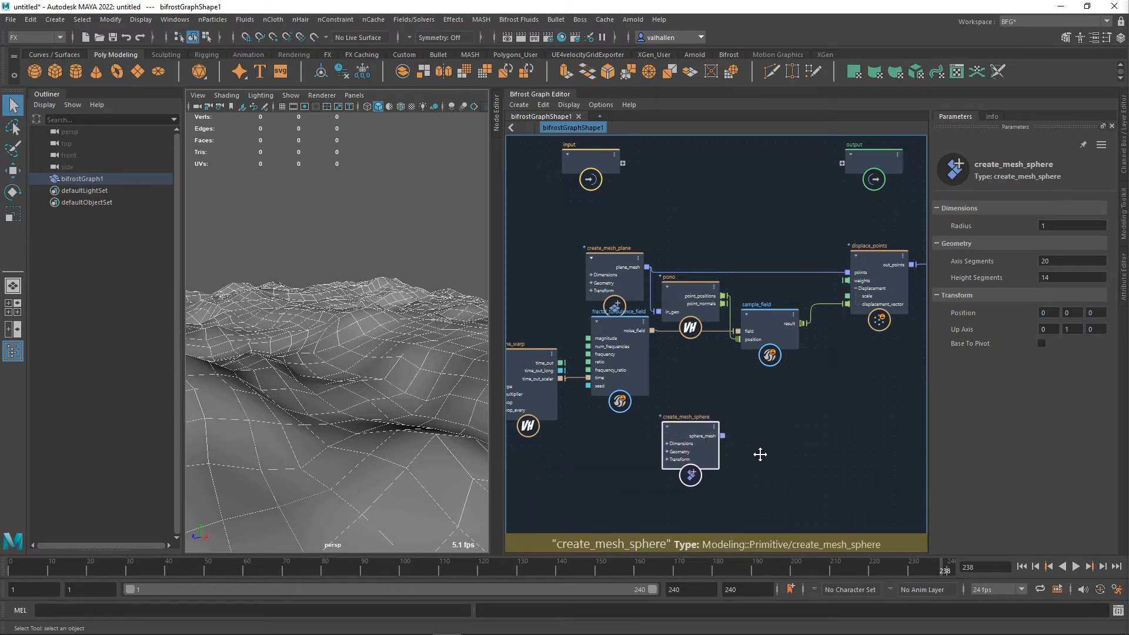
# Set the create_mesh_sphere node's radius to 0.2
pyautogui.moveTo(760, 454); pyautogui.dragTo(696, 439, button='middle')
pyautogui.click(1039, 227)
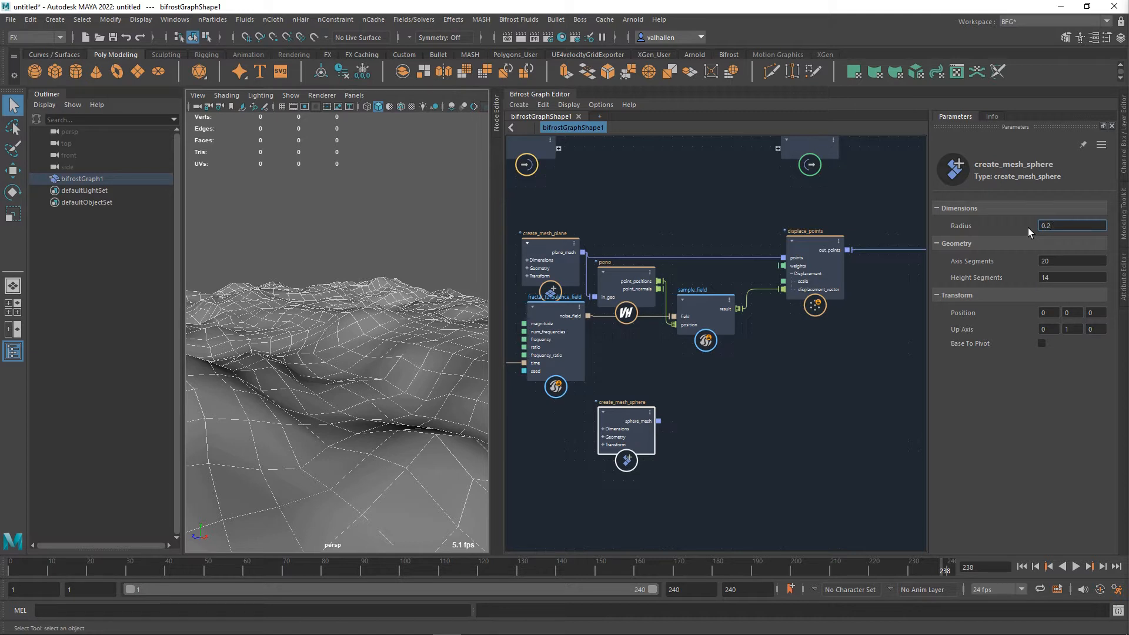
pyautogui.click(761, 460)
pyautogui.moveTo(695, 442); pyautogui.dragTo(696, 469, button='middle')
pyautogui.moveTo(627, 442); pyautogui.dragTo(628, 437)
# Add a second pono node fed by the out_points output of displace_points
pyautogui.moveTo(700, 439); pyautogui.dragTo(582, 438, button='middle')
pyautogui.scroll(-3, 679, 438)
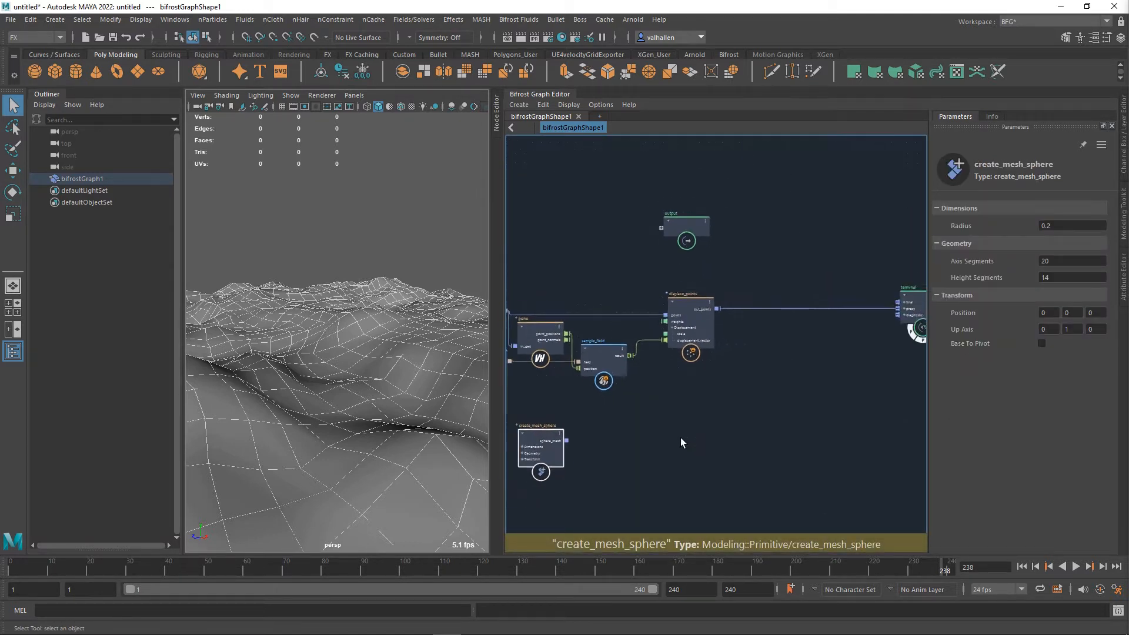
pyautogui.moveTo(682, 441); pyautogui.dragTo(641, 458, button='middle')
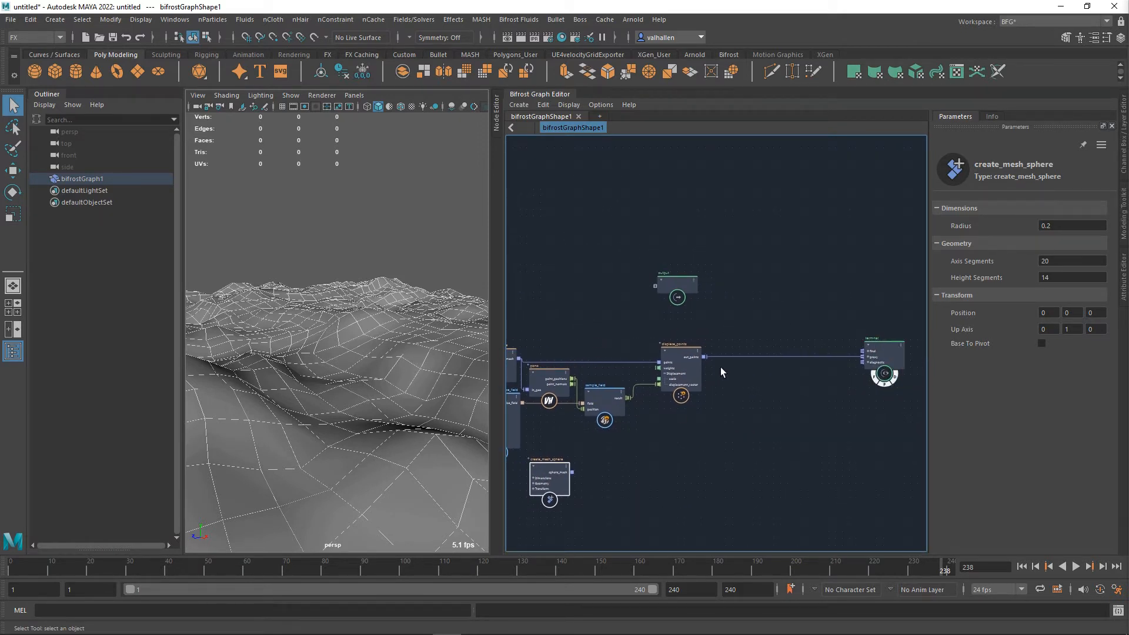
pyautogui.moveTo(705, 357); pyautogui.dragTo(726, 387)
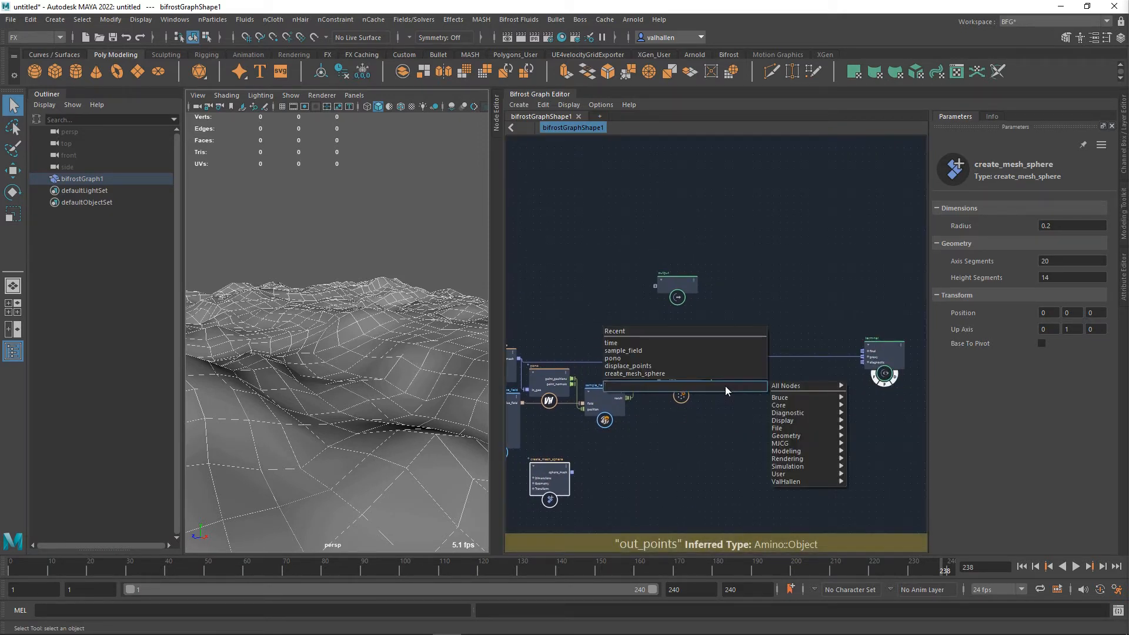
pyautogui.write('pono')
pyautogui.click(733, 396)
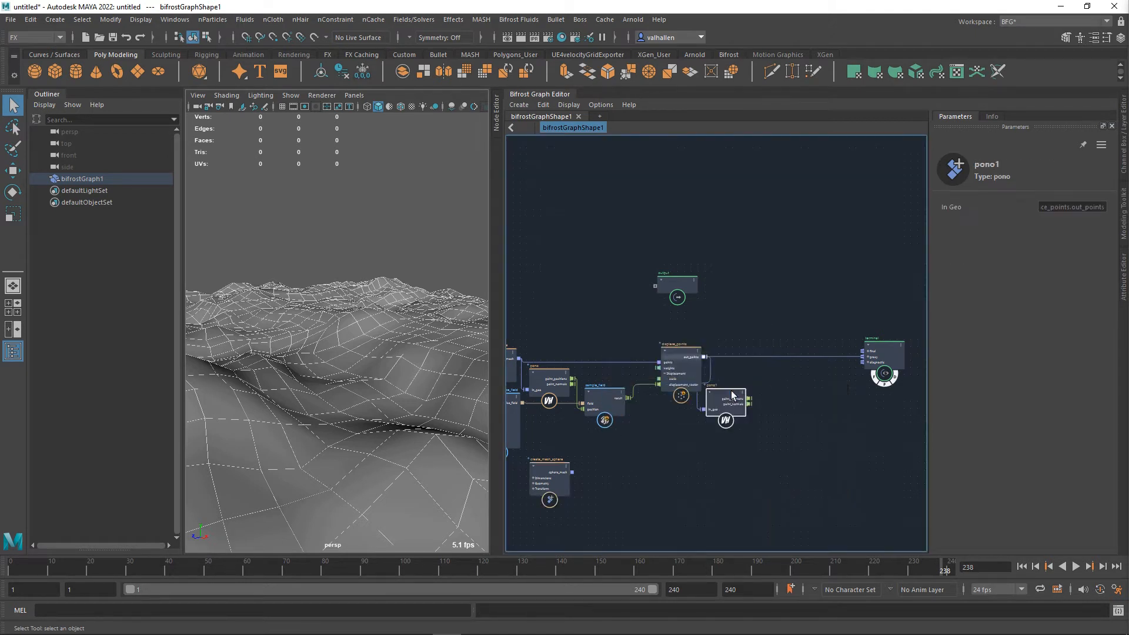
# Add a get_from_array node fed by the second pono node's point_positions output
pyautogui.scroll(2, 761, 373)
pyautogui.moveTo(761, 373); pyautogui.dragTo(682, 388, button='middle')
pyautogui.moveTo(639, 419); pyautogui.dragTo(724, 439)
pyautogui.write('get')
pyautogui.press('Down')
pyautogui.press('Down')
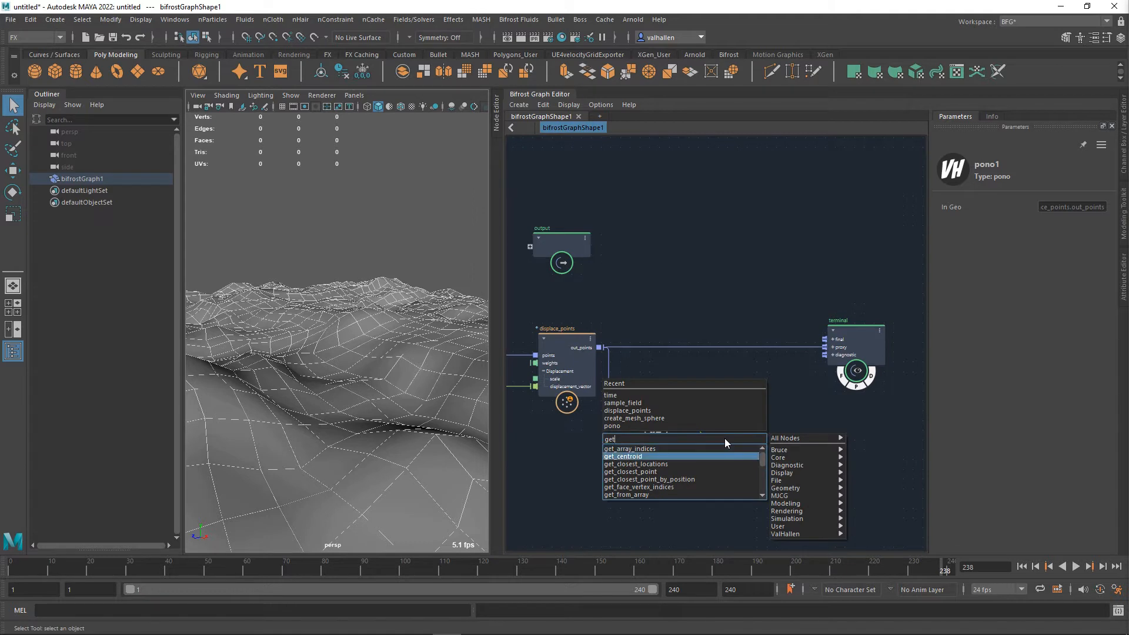
pyautogui.press('Down')
pyautogui.click(723, 495)
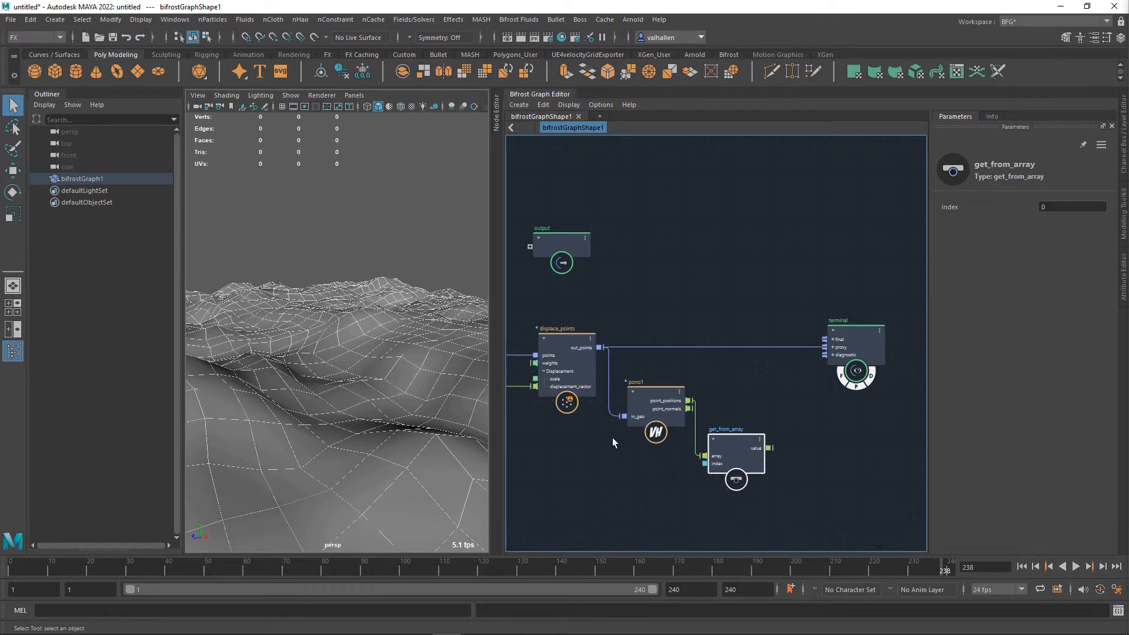
# Examine the sample_field node and the point positions connection coming into it from the first pono node
pyautogui.moveTo(615, 444); pyautogui.dragTo(870, 453, button='middle')
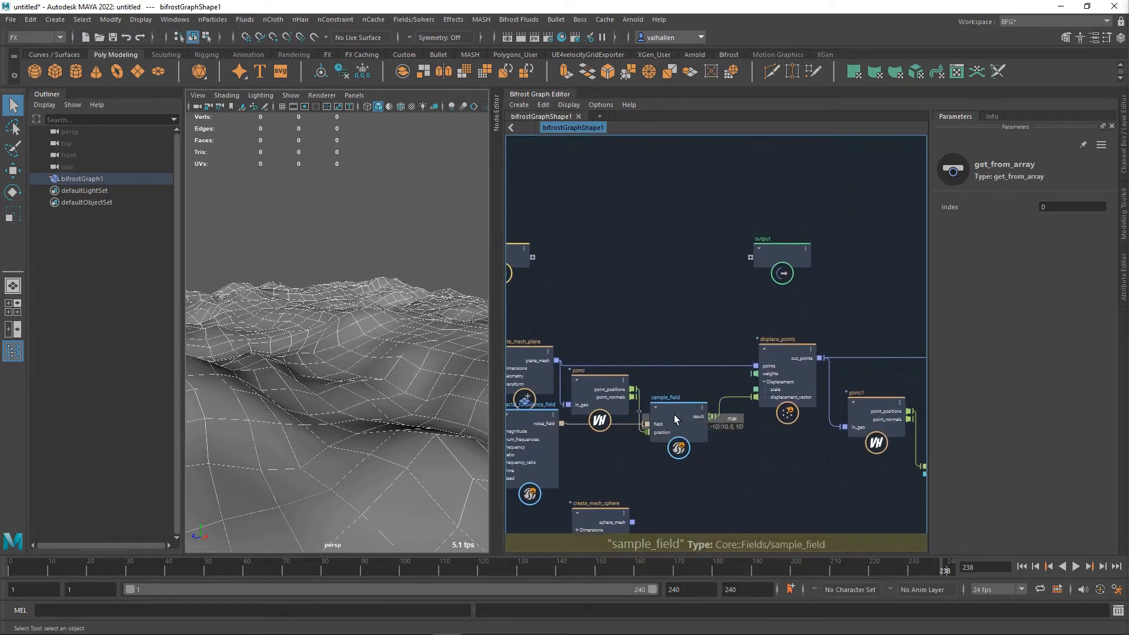
pyautogui.moveTo(674, 414)
pyautogui.mouseDown()
pyautogui.moveTo(682, 458)
pyautogui.moveTo(679, 415)
pyautogui.mouseUp()
pyautogui.rightClick(638, 415)
pyautogui.click(659, 421)
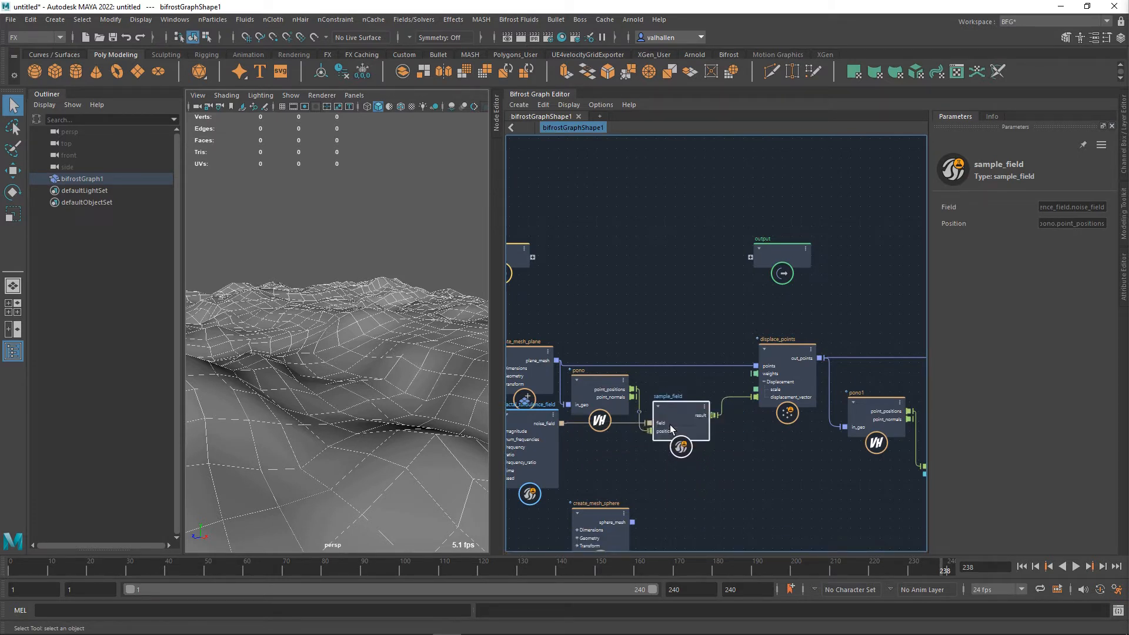
pyautogui.moveTo(761, 477); pyautogui.dragTo(524, 466, button='middle')
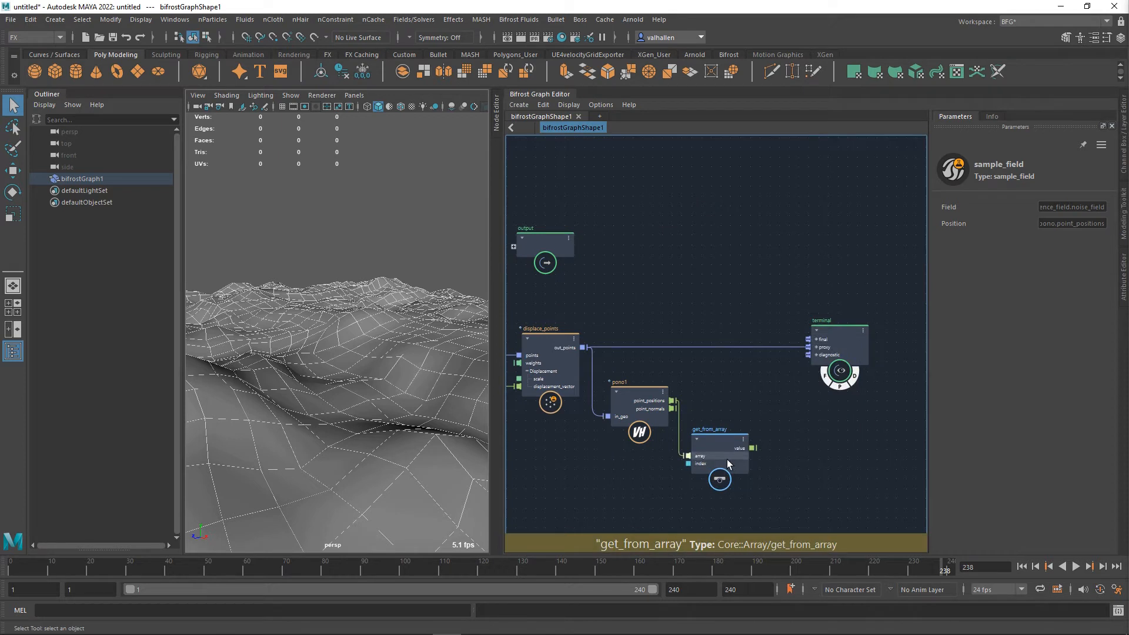
# Delete the get_from_array node attached to the second pono node
pyautogui.moveTo(727, 460); pyautogui.dragTo(740, 439, button='middle')
pyautogui.click(746, 445)
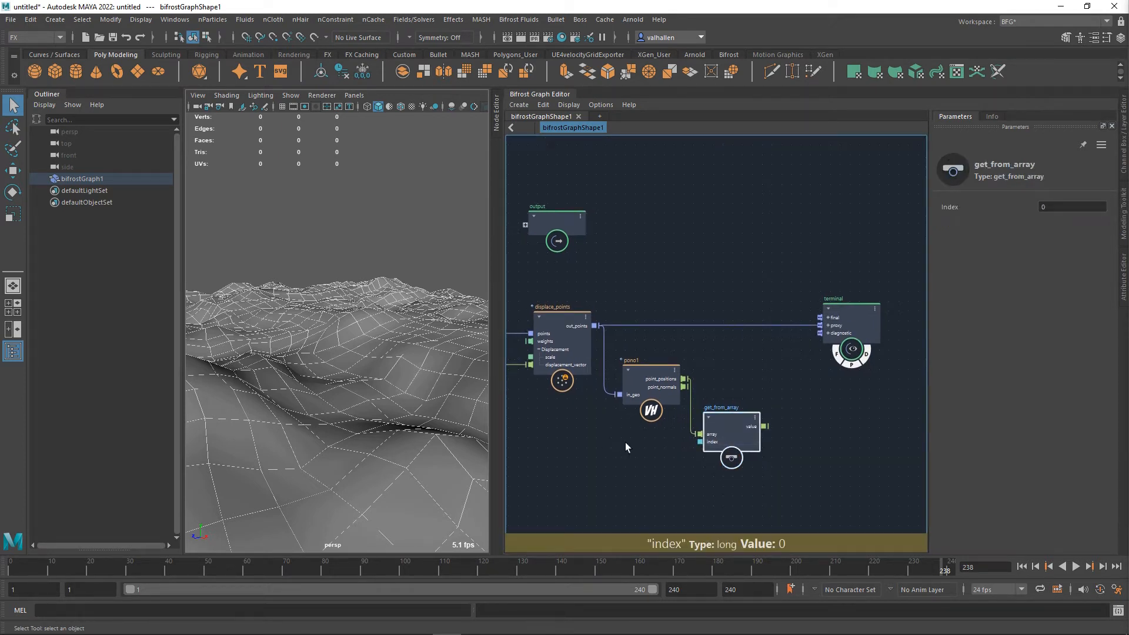
pyautogui.moveTo(805, 458); pyautogui.dragTo(804, 461, button='middle')
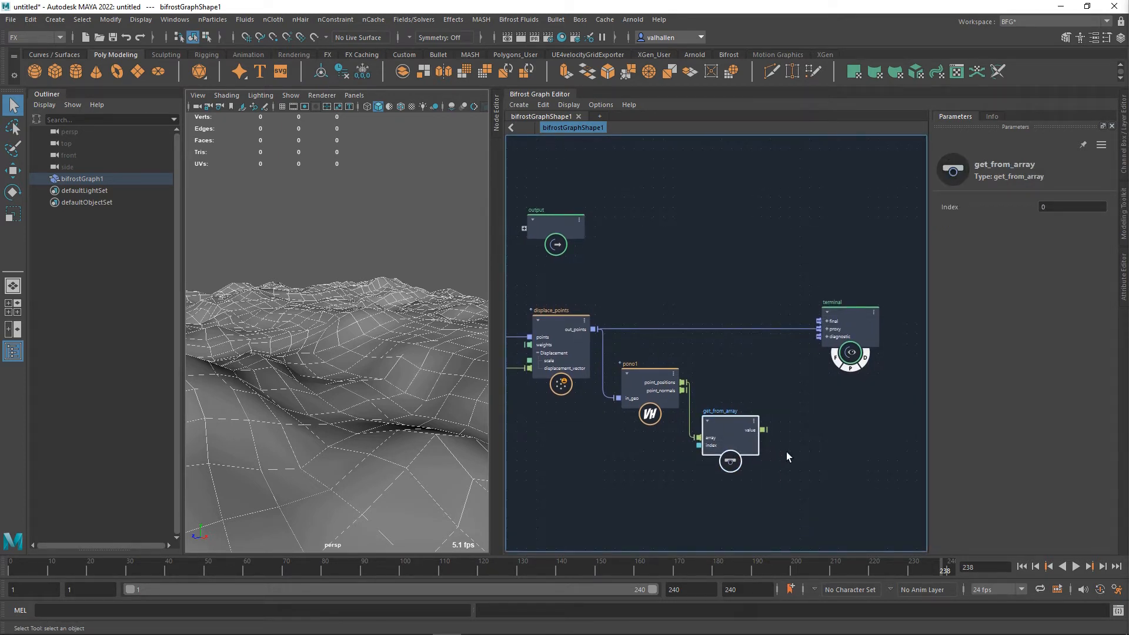
pyautogui.press('Delete')
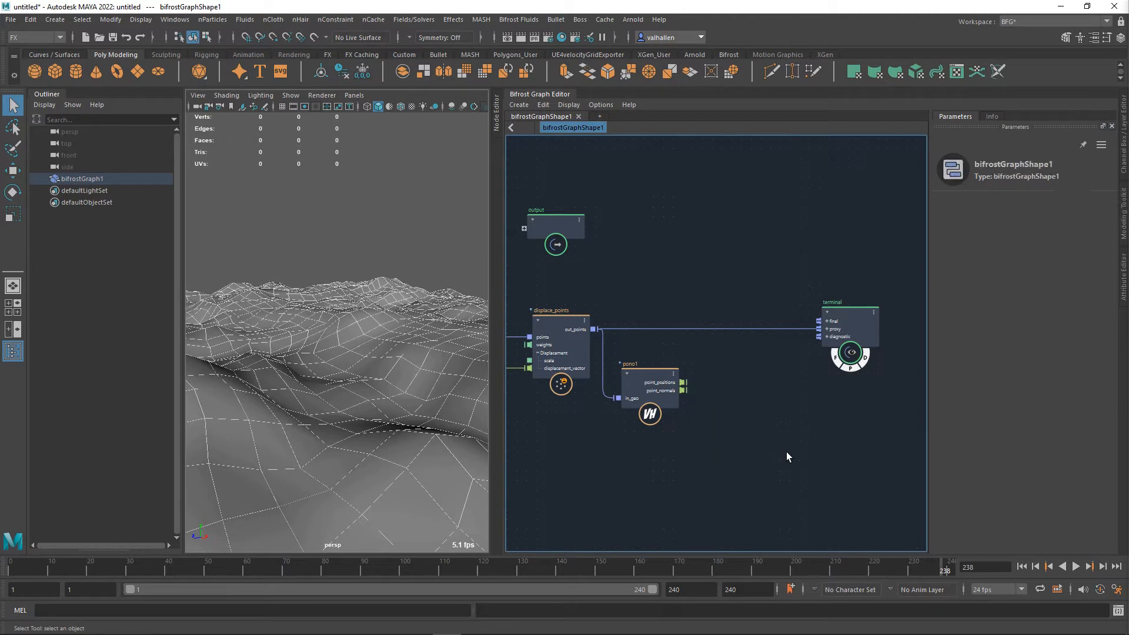
# Add an array_size node fed by the second pono node's point_positions output
pyautogui.moveTo(685, 384); pyautogui.dragTo(711, 404)
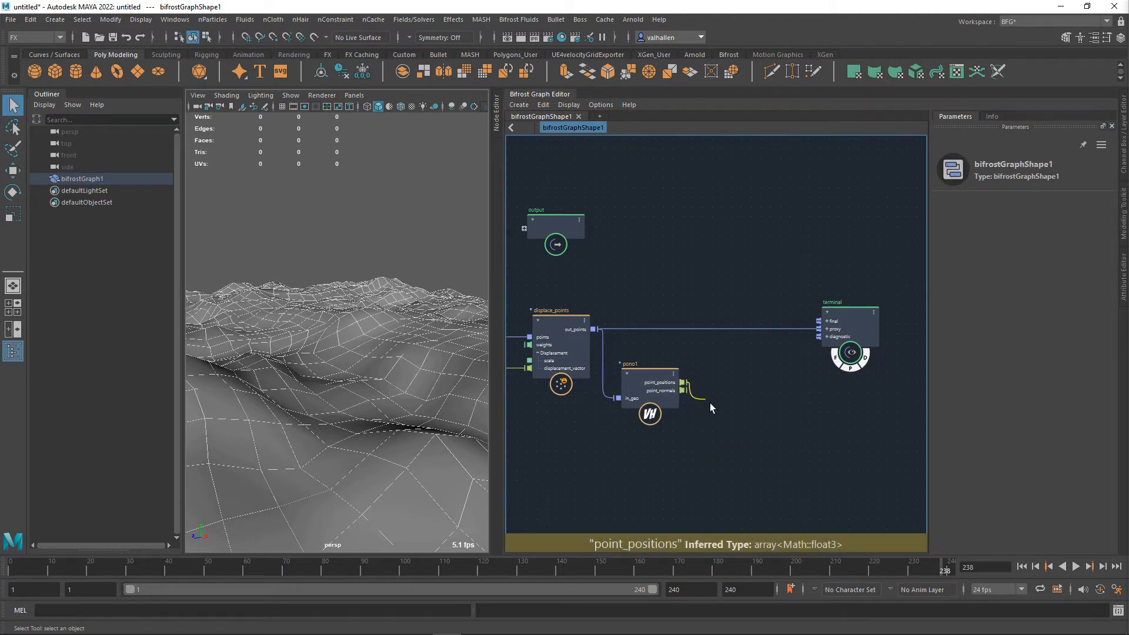
pyautogui.press('Tab')
pyautogui.write('size')
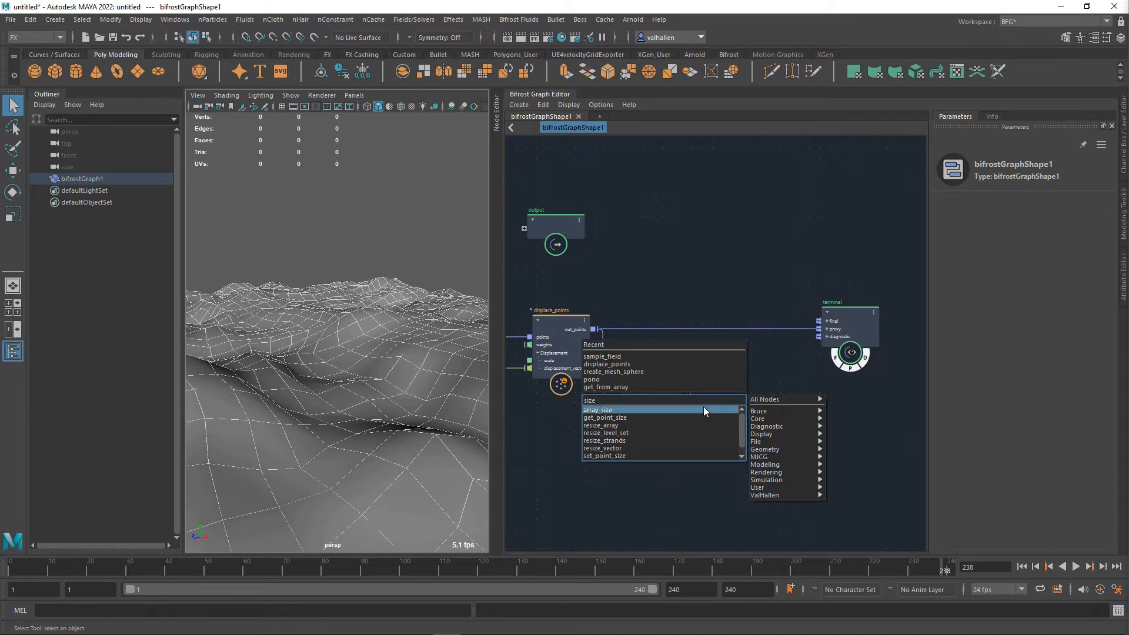
pyautogui.click(704, 409)
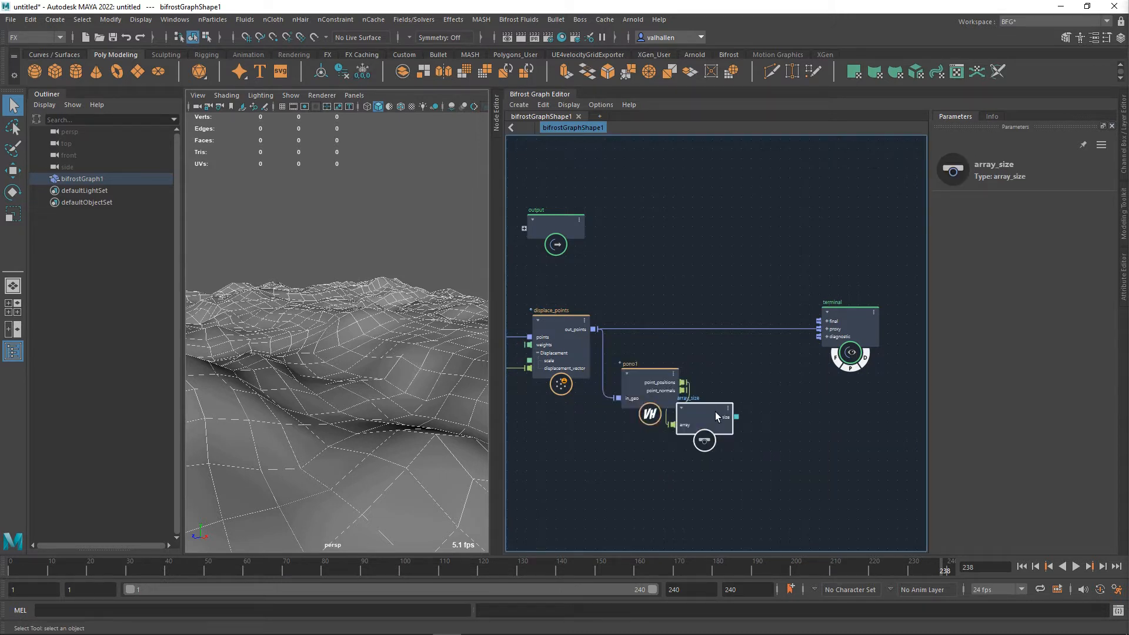
# Add a get_array_indices node fed by the second pono node's point_positions output and place it beneath the array_size node
pyautogui.moveTo(683, 382); pyautogui.dragTo(715, 458)
pyautogui.press('Tab')
pyautogui.write('array')
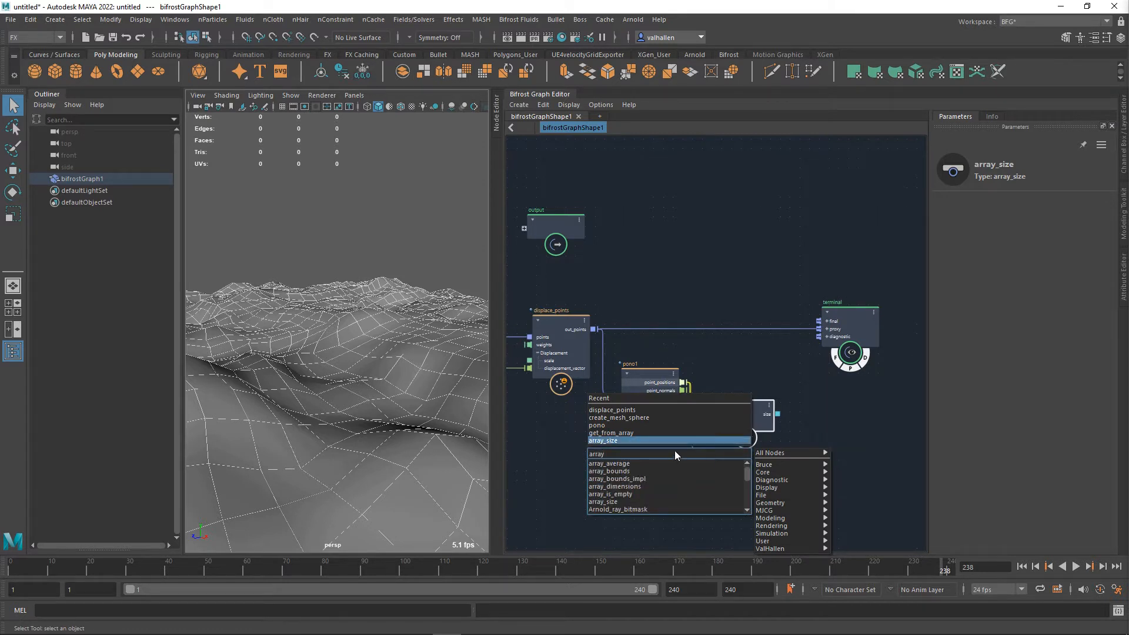
pyautogui.scroll(-2, 673, 476)
pyautogui.scroll(3, 654, 479)
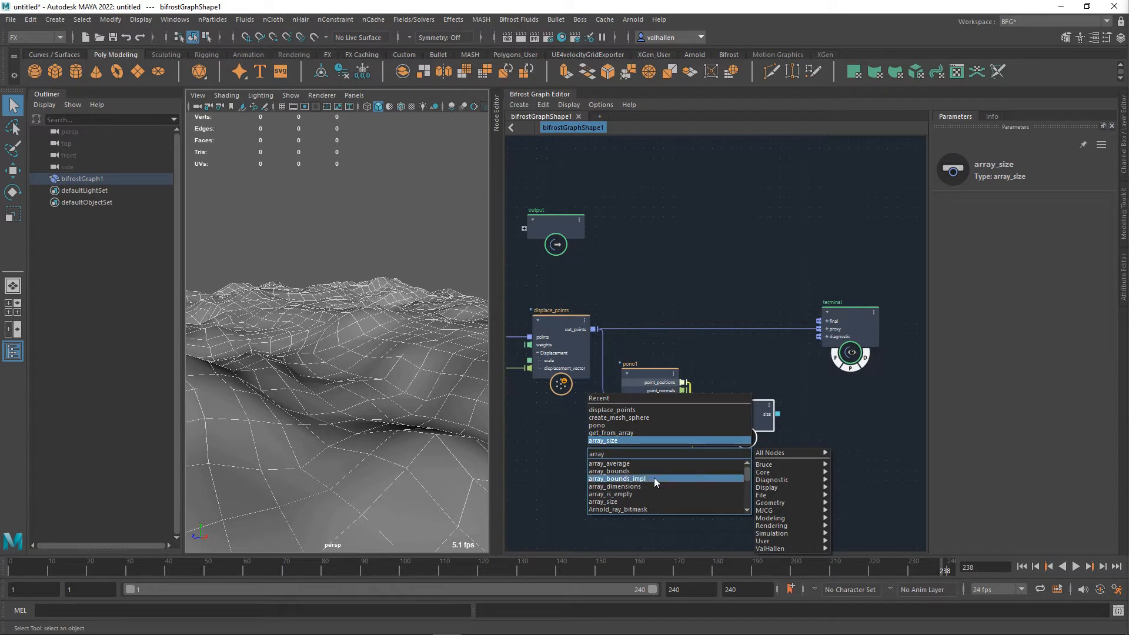
pyautogui.write('_i')
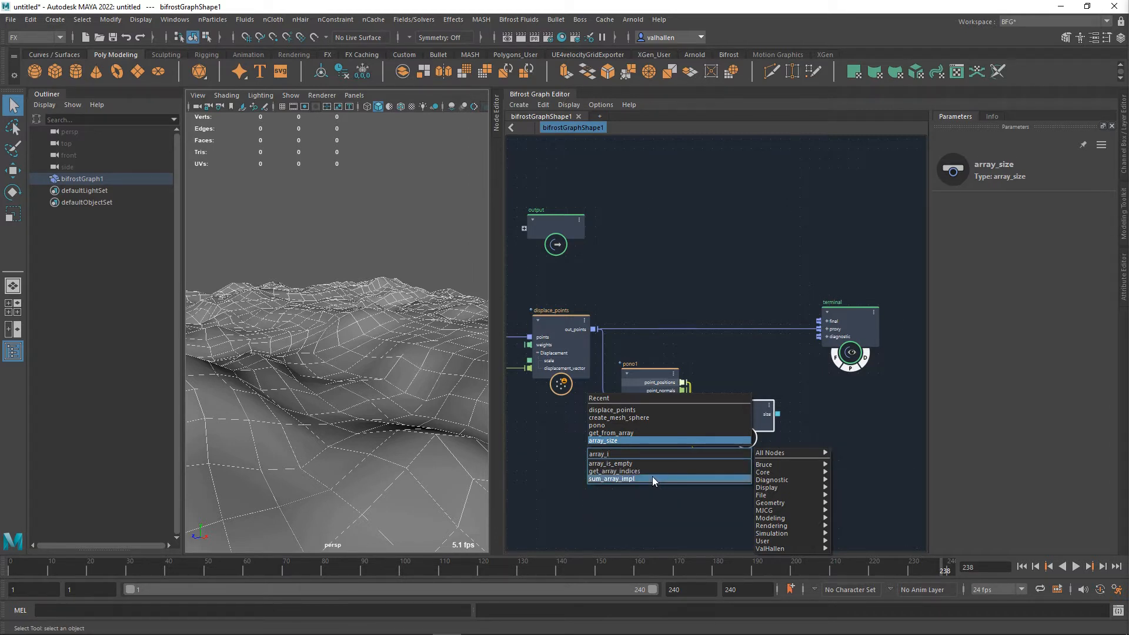
pyautogui.click(649, 472)
pyautogui.keyDown('alt'); pyautogui.moveTo(713, 481); pyautogui.dragTo(639, 451, button='middle'); pyautogui.keyUp('alt')
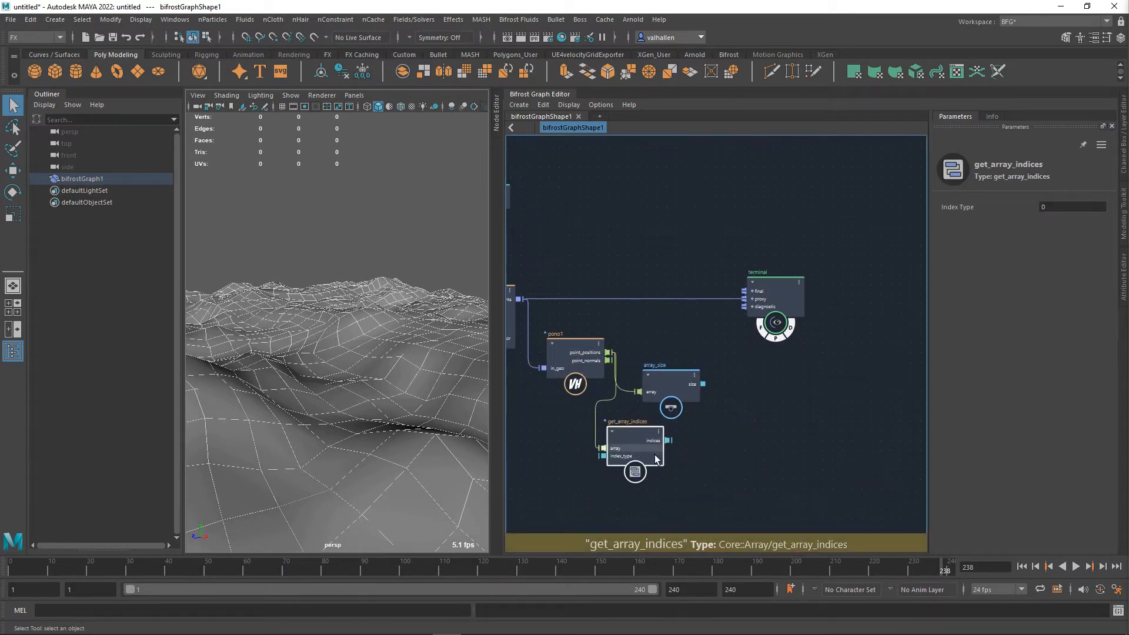
pyautogui.moveTo(656, 455); pyautogui.dragTo(693, 455)
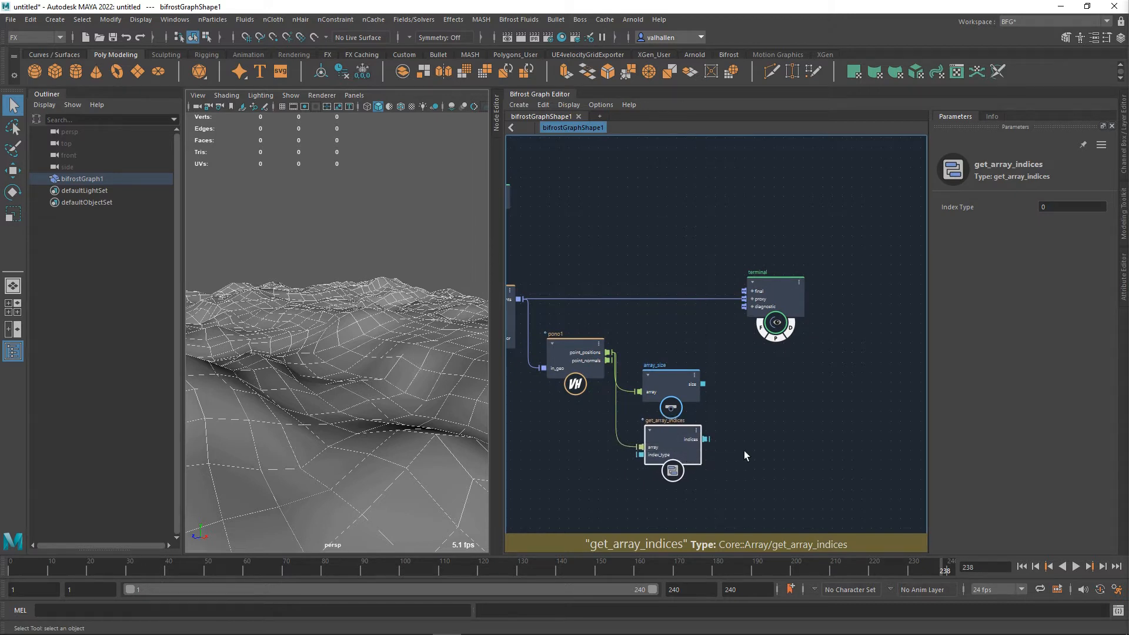
pyautogui.keyDown('alt'); pyautogui.moveTo(743, 451); pyautogui.dragTo(686, 435, button='middle'); pyautogui.keyUp('alt')
pyautogui.click(681, 411)
pyautogui.moveTo(673, 382); pyautogui.dragTo(671, 378)
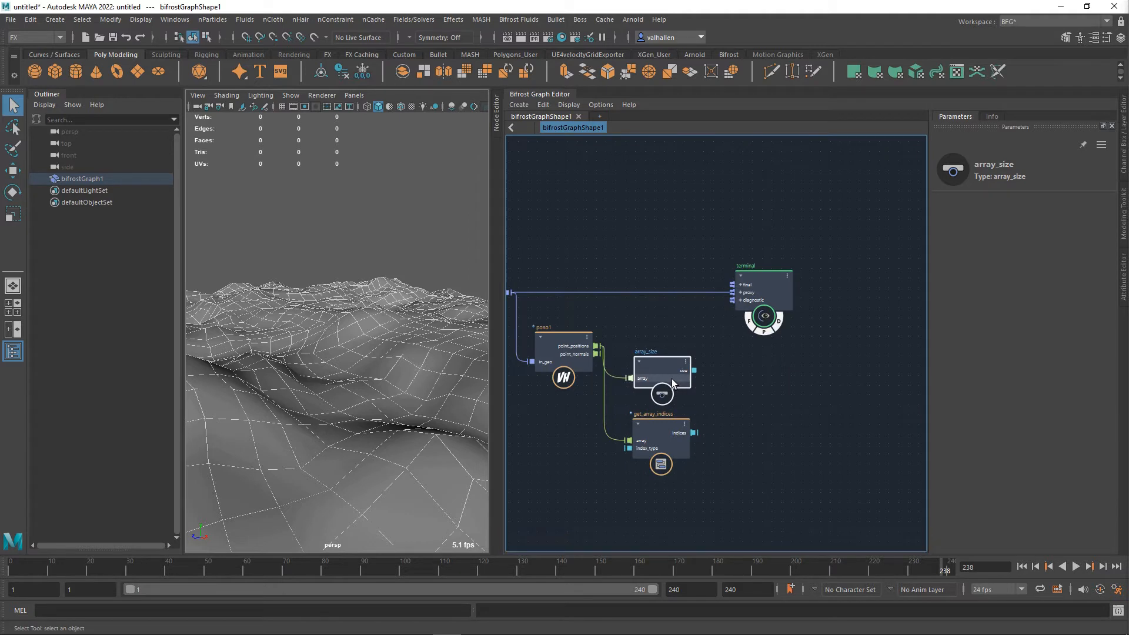
# Add a random_value node beside the get_array_indices node and move the array_size node up out of the way
pyautogui.keyDown('alt'); pyautogui.moveTo(717, 433); pyautogui.dragTo(695, 433, button='middle'); pyautogui.keyUp('alt')
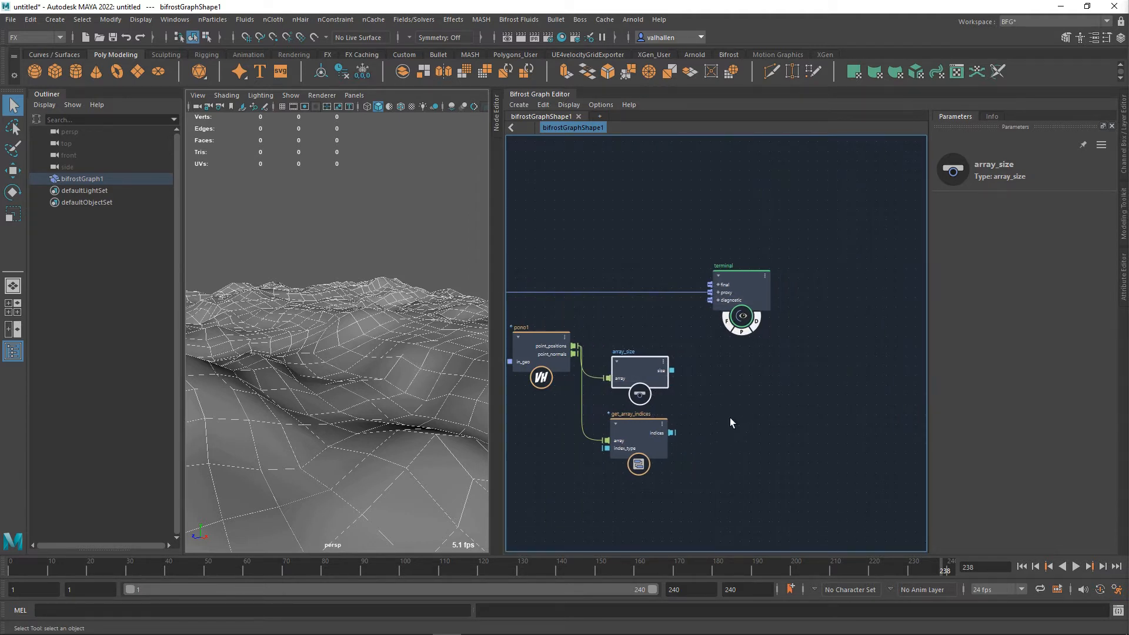
pyautogui.press('Tab')
pyautogui.write('random')
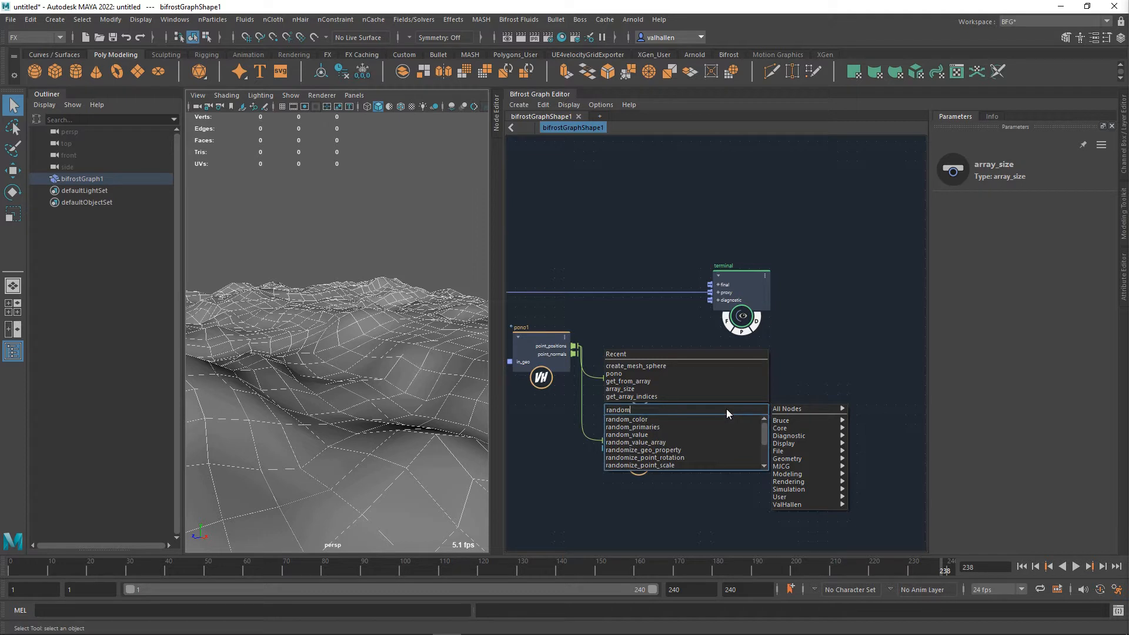
pyautogui.press('Down')
pyautogui.press('Down')
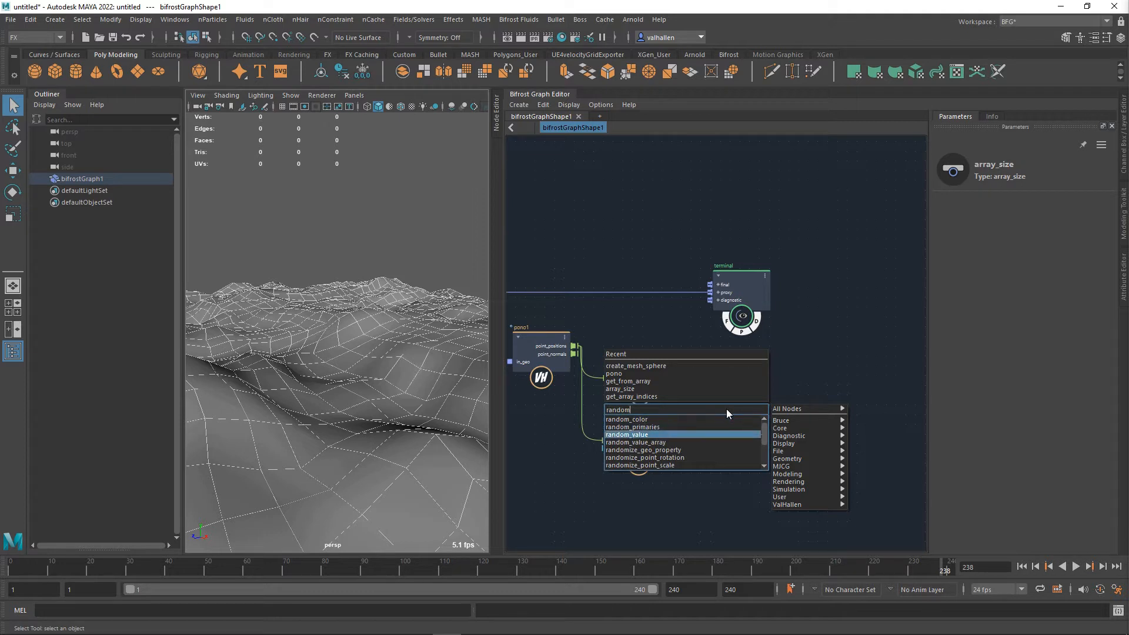
pyautogui.press('Return')
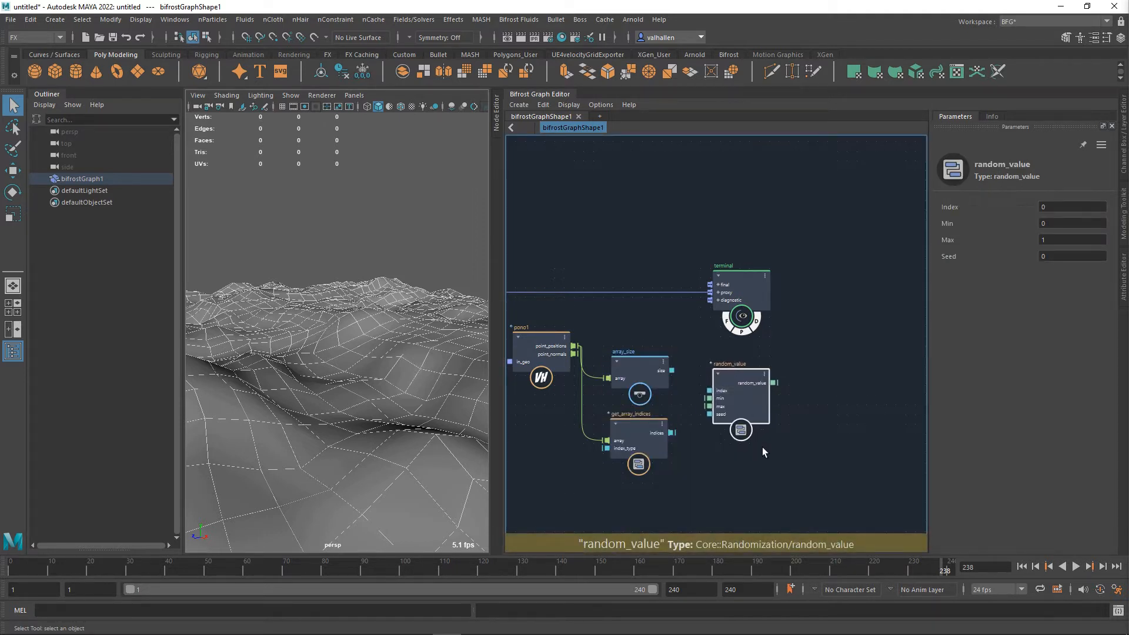
pyautogui.press('l')
pyautogui.click(631, 251)
pyautogui.moveTo(631, 251); pyautogui.dragTo(618, 145)
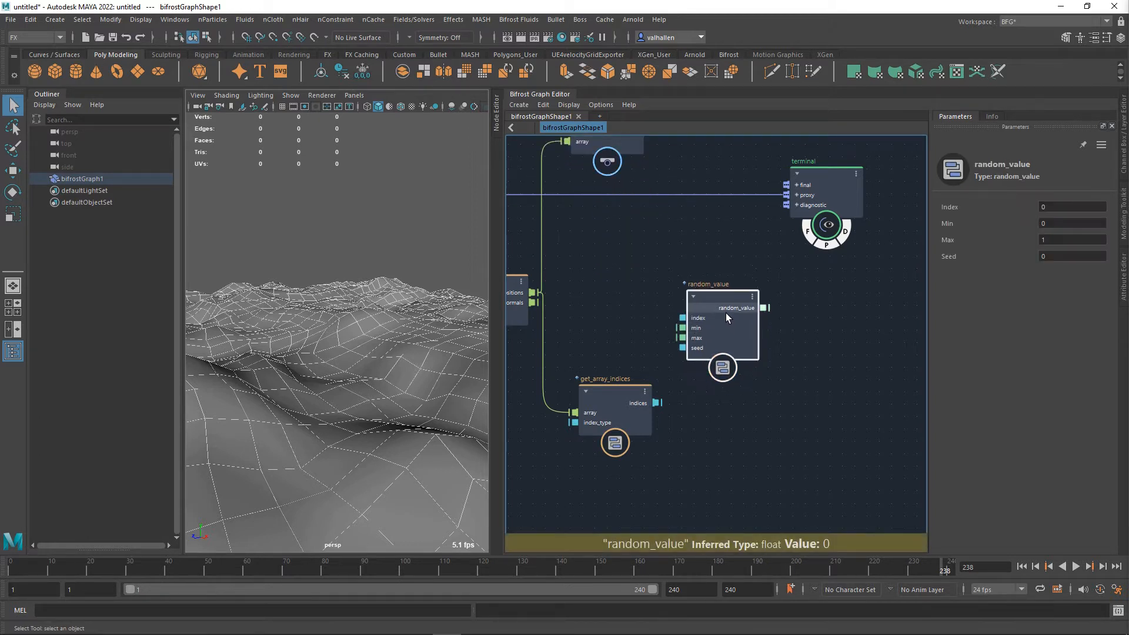
pyautogui.moveTo(726, 313); pyautogui.dragTo(709, 329)
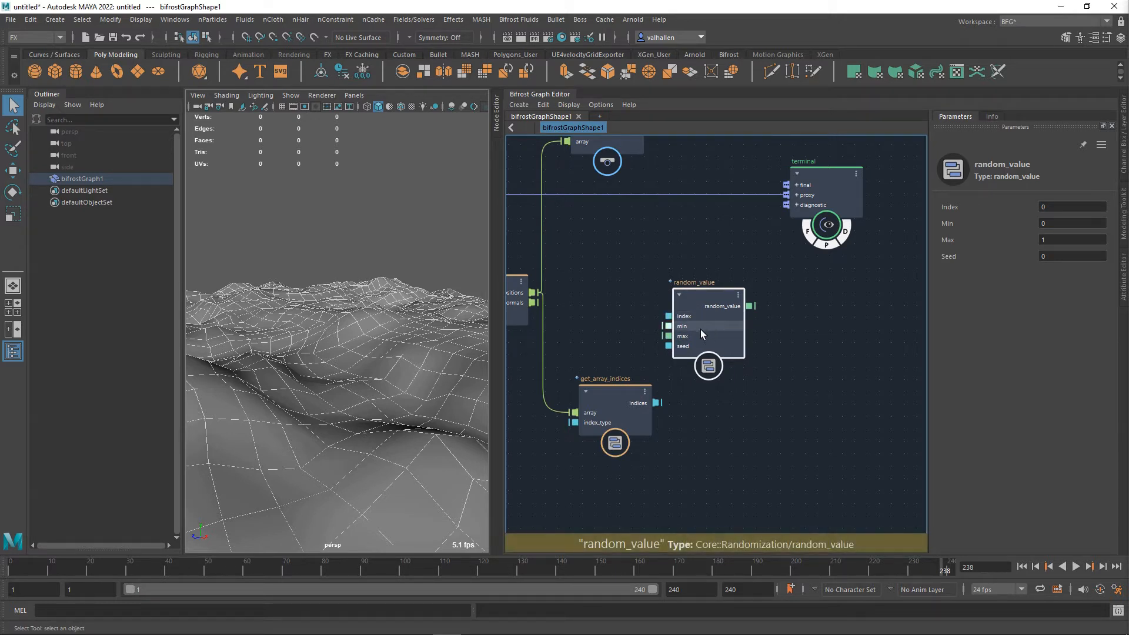
# Set the value type of the random_value node's min input to long
pyautogui.rightClick(670, 326)
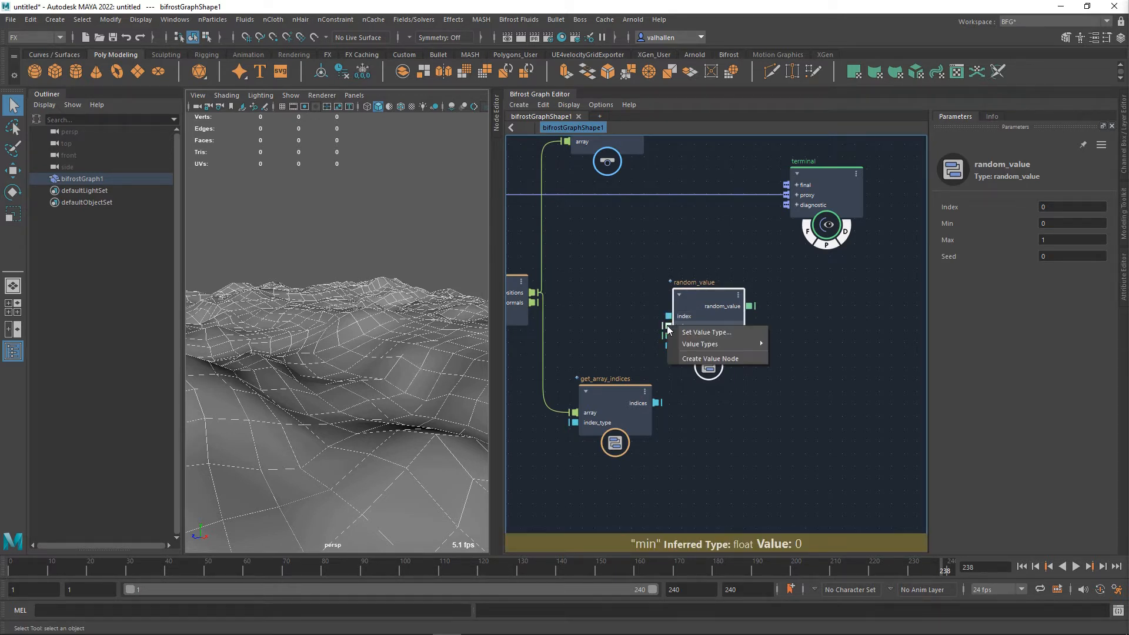
pyautogui.moveTo(710, 345)
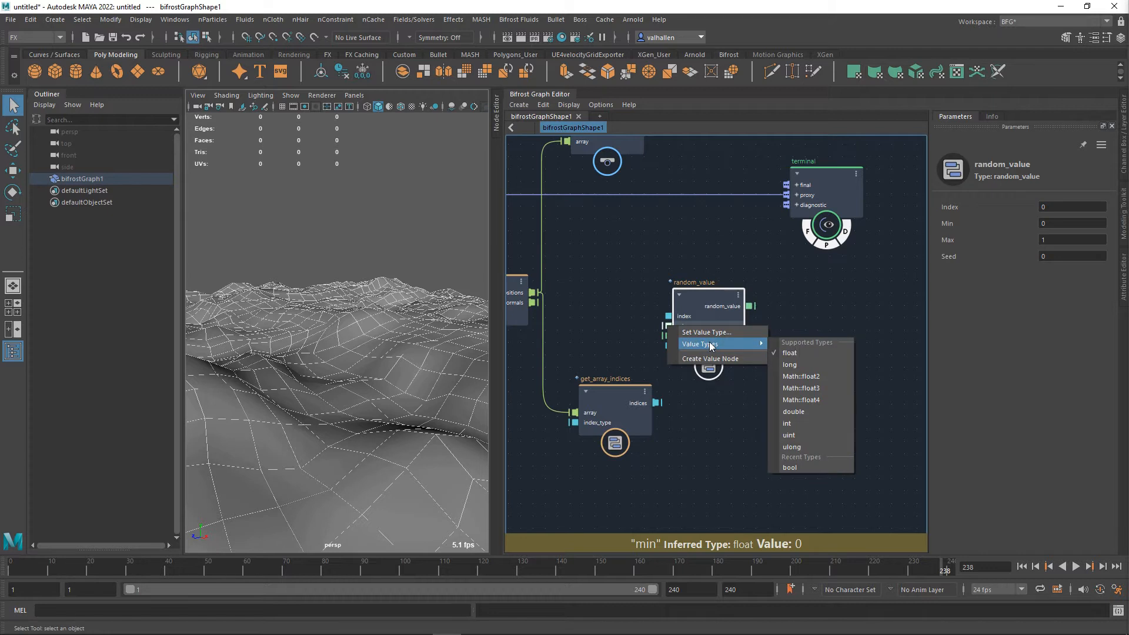
pyautogui.click(805, 363)
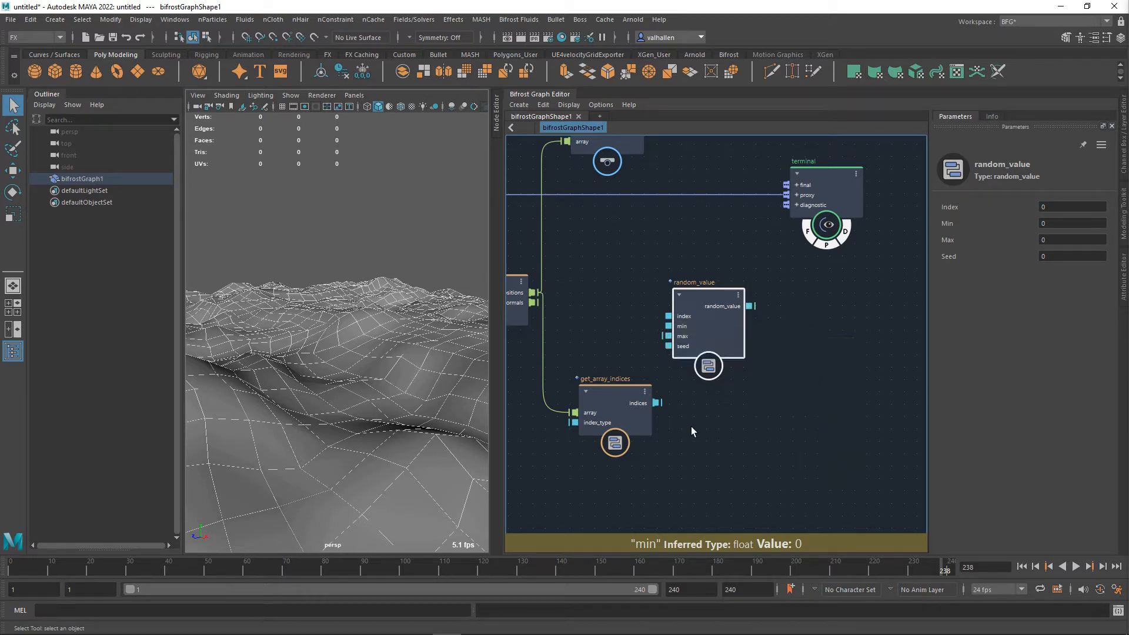
# Bring the array_size node next to random_value and connect its size output to random_value's max input
pyautogui.moveTo(712, 333); pyautogui.dragTo(724, 380)
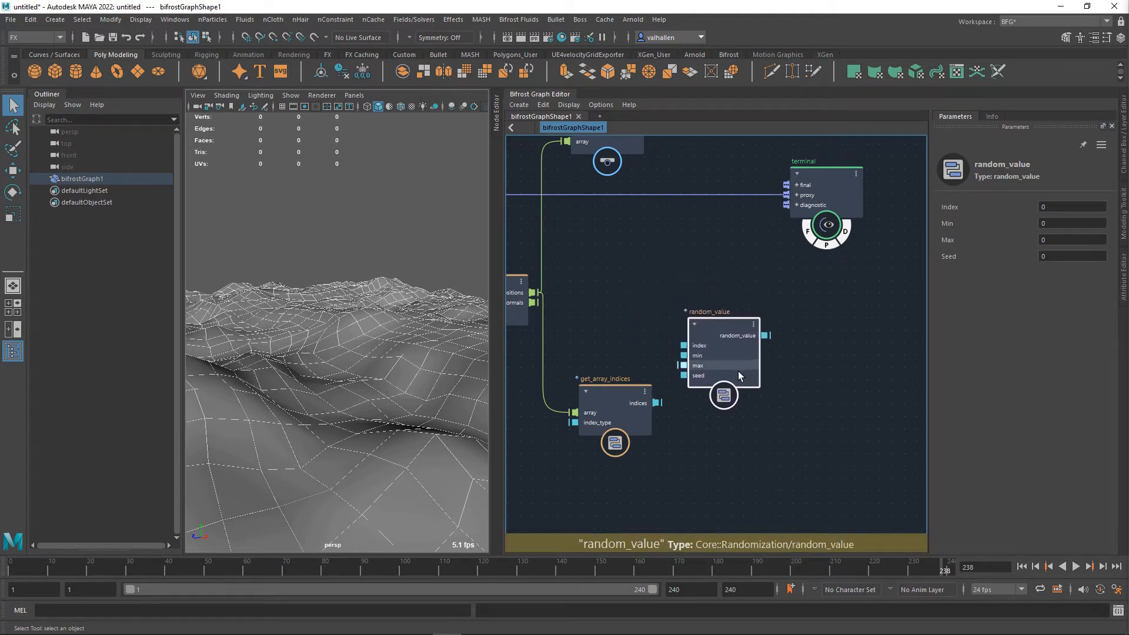
pyautogui.click(644, 407)
pyautogui.moveTo(634, 217); pyautogui.dragTo(633, 235, button='middle')
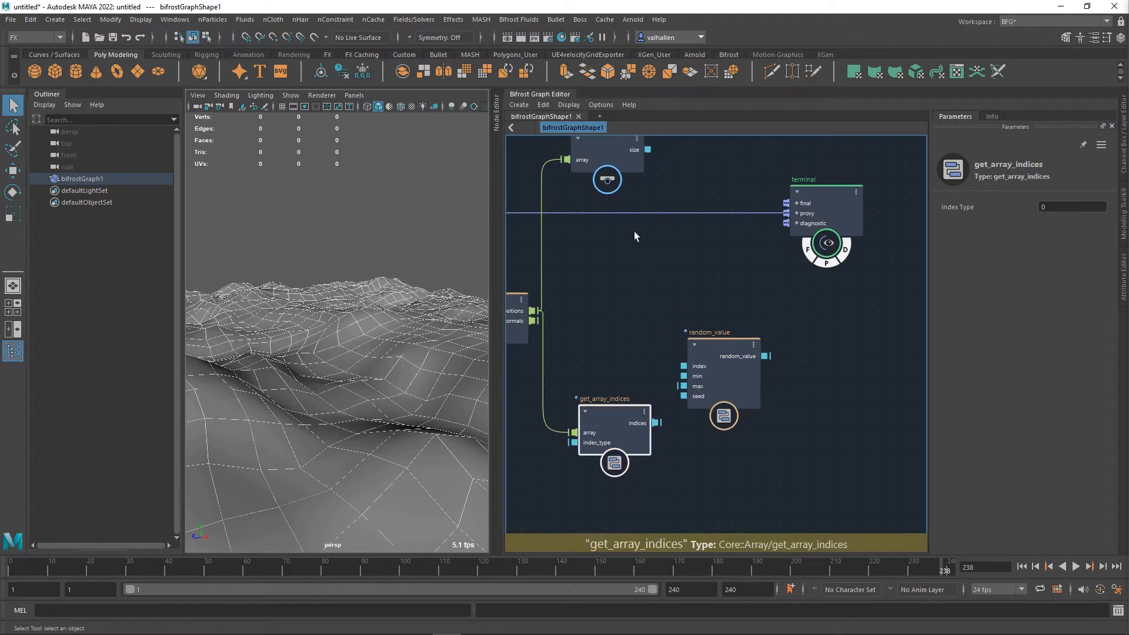
pyautogui.moveTo(612, 168); pyautogui.dragTo(729, 301)
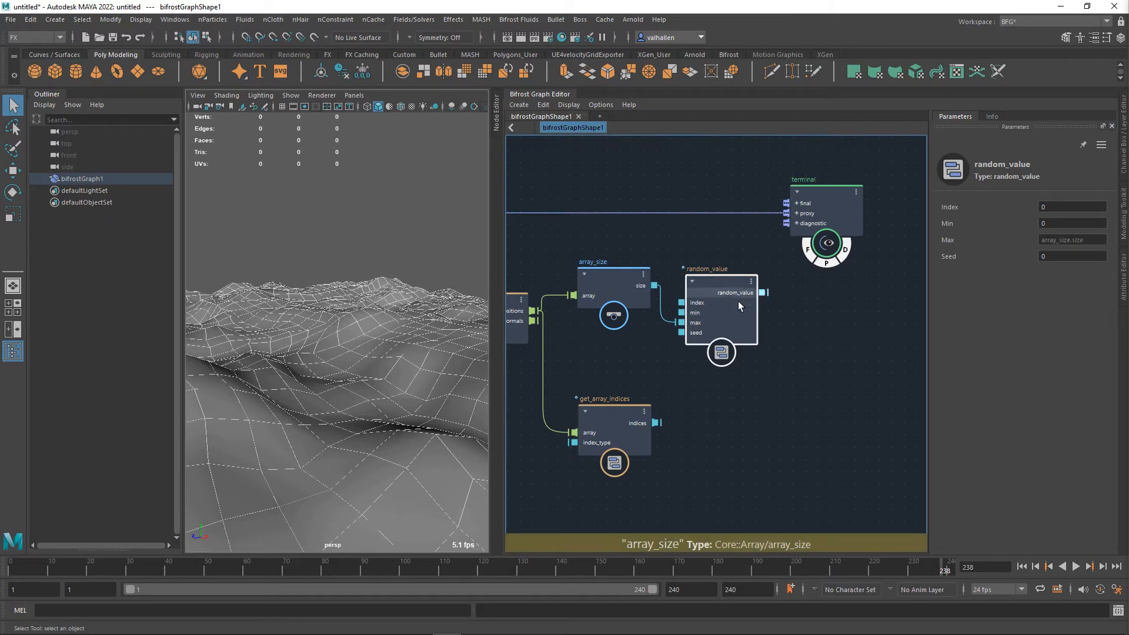
pyautogui.moveTo(738, 302); pyautogui.dragTo(778, 322)
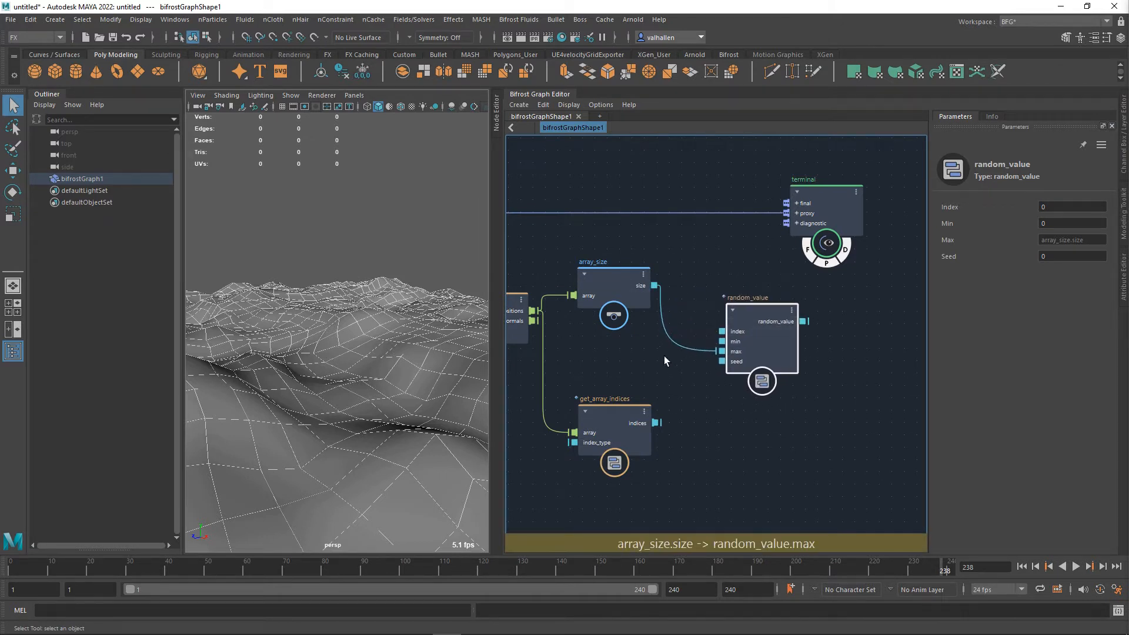
# Insert a decrement node into the connection between array_size and random_value's max input, and line up the nodes
pyautogui.click(694, 339)
pyautogui.press('Tab')
pyautogui.write('decre')
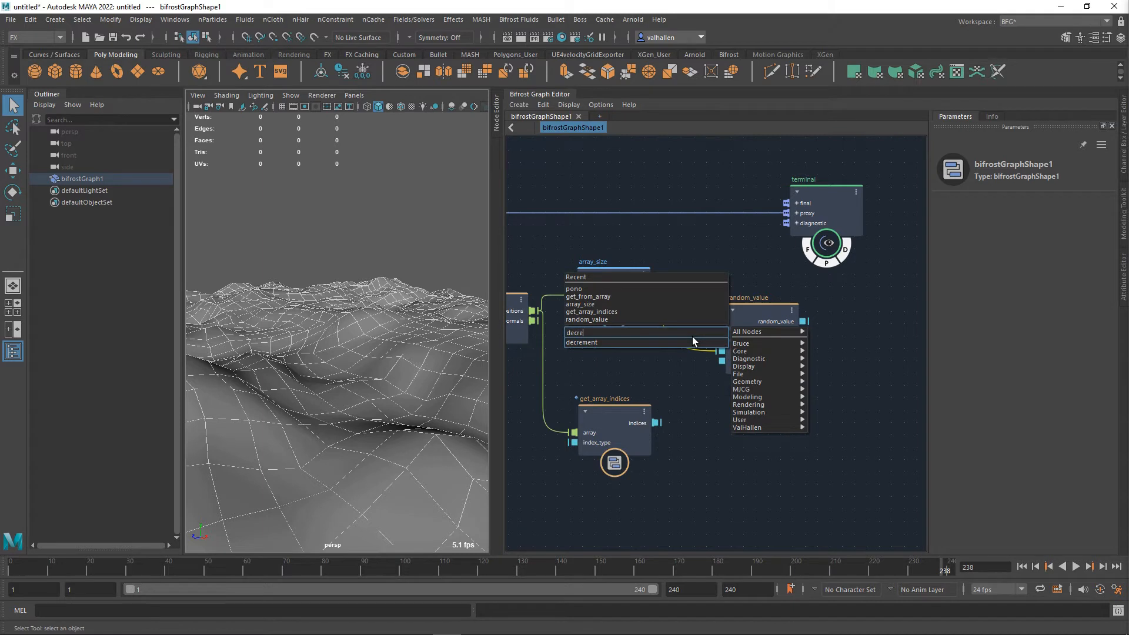
pyautogui.click(615, 345)
pyautogui.moveTo(771, 360); pyautogui.dragTo(820, 358)
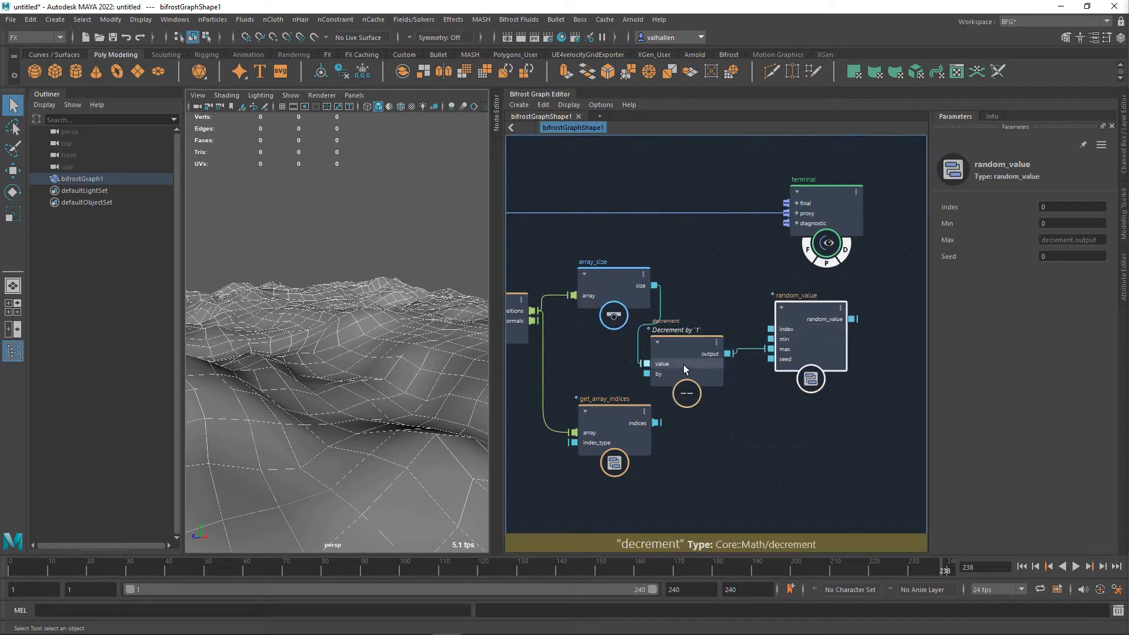
pyautogui.moveTo(684, 364); pyautogui.dragTo(722, 340)
pyautogui.moveTo(811, 320); pyautogui.dragTo(822, 302)
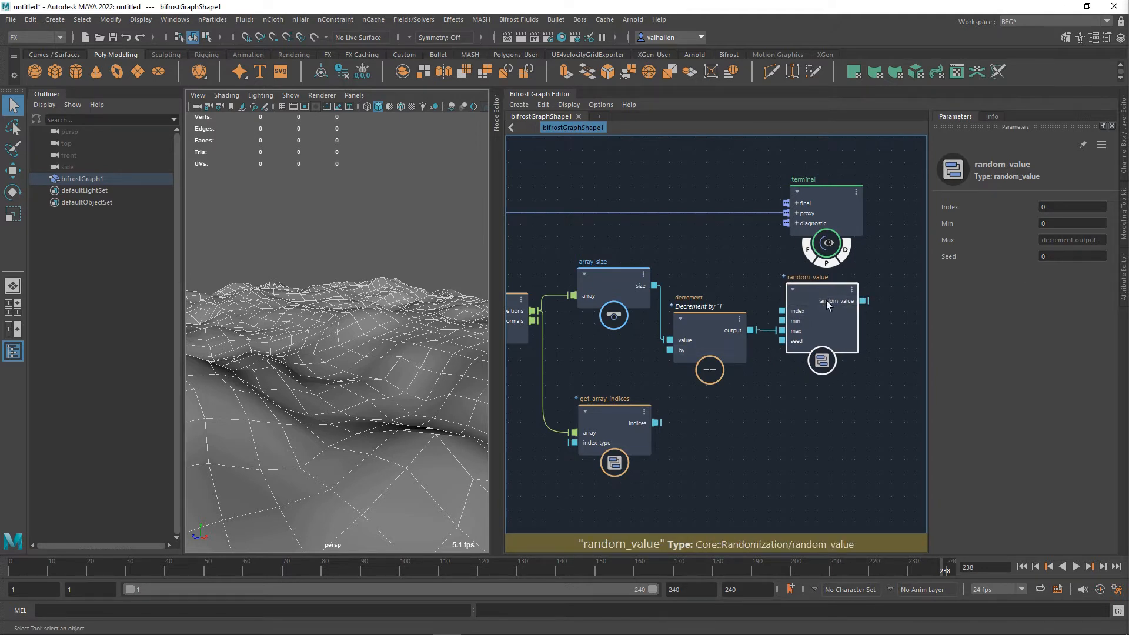
pyautogui.click(709, 331)
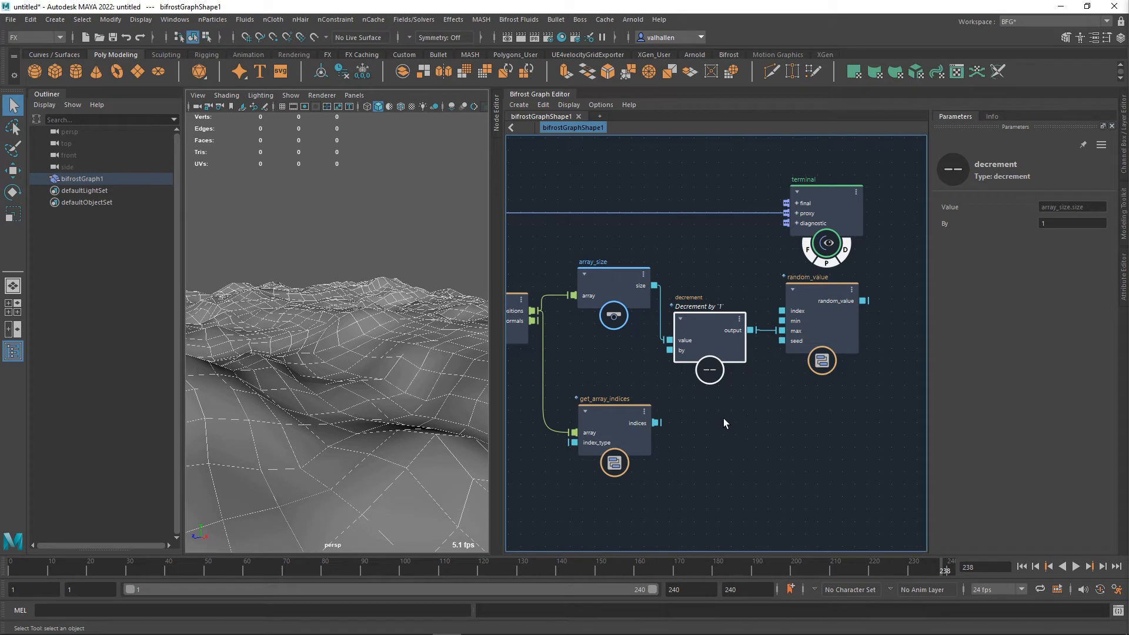
# Move the get_array_indices node far above the chain and place random_value close beside the decrement node
pyautogui.click(604, 433)
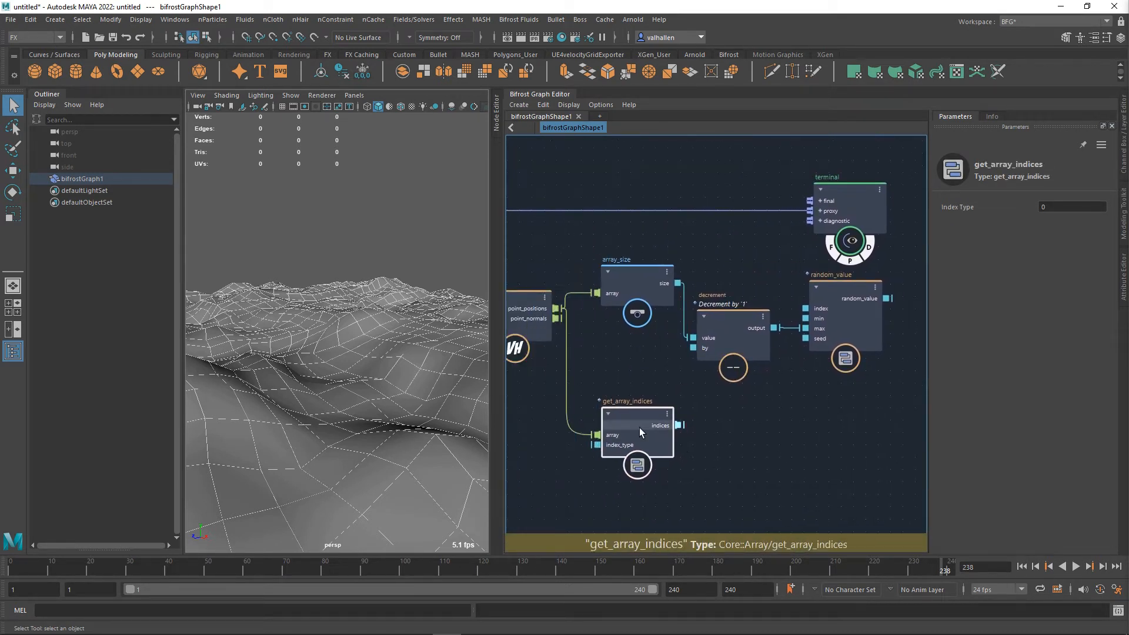
pyautogui.moveTo(640, 429); pyautogui.dragTo(637, 122)
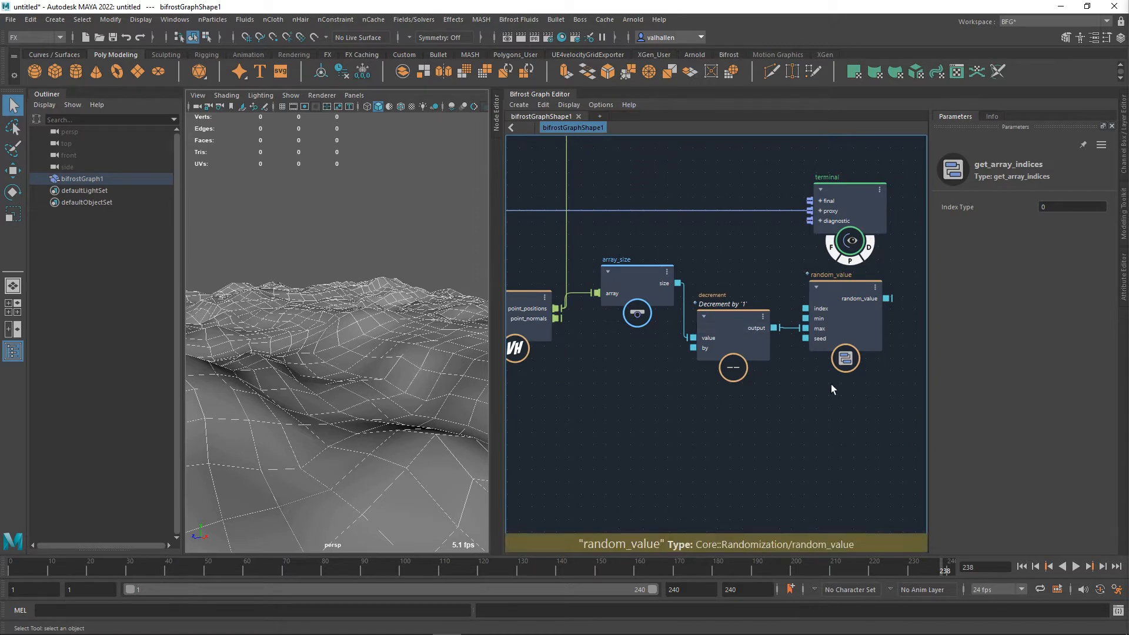
pyautogui.moveTo(831, 383); pyautogui.dragTo(769, 393, button='middle')
pyautogui.click(796, 326)
pyautogui.moveTo(795, 327); pyautogui.dragTo(781, 318)
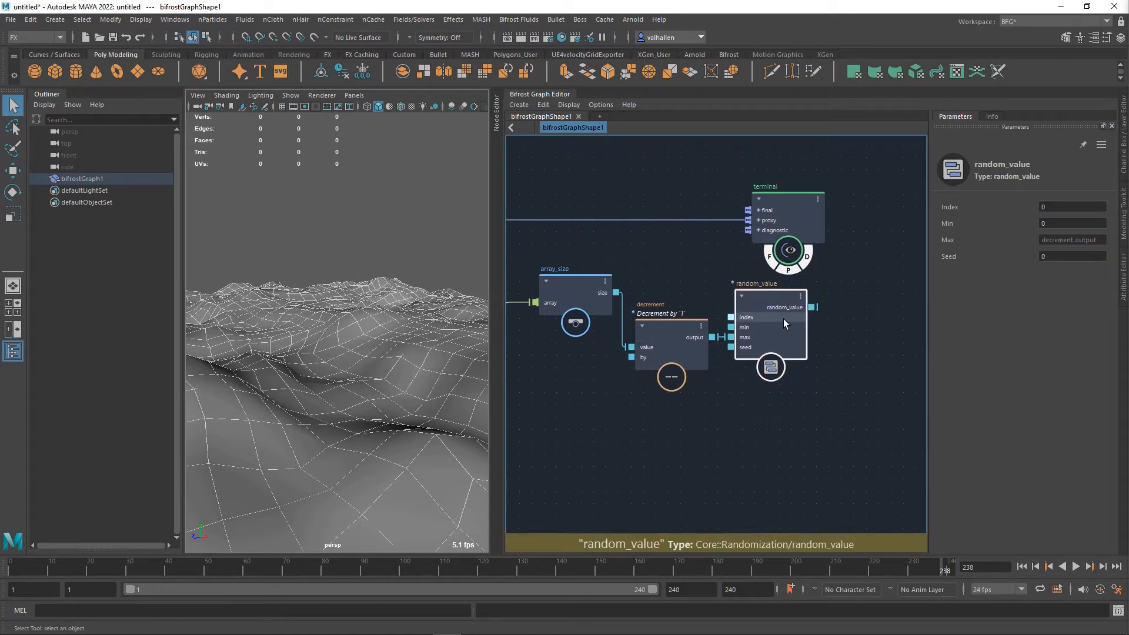
pyautogui.moveTo(799, 353); pyautogui.dragTo(824, 368, button='middle')
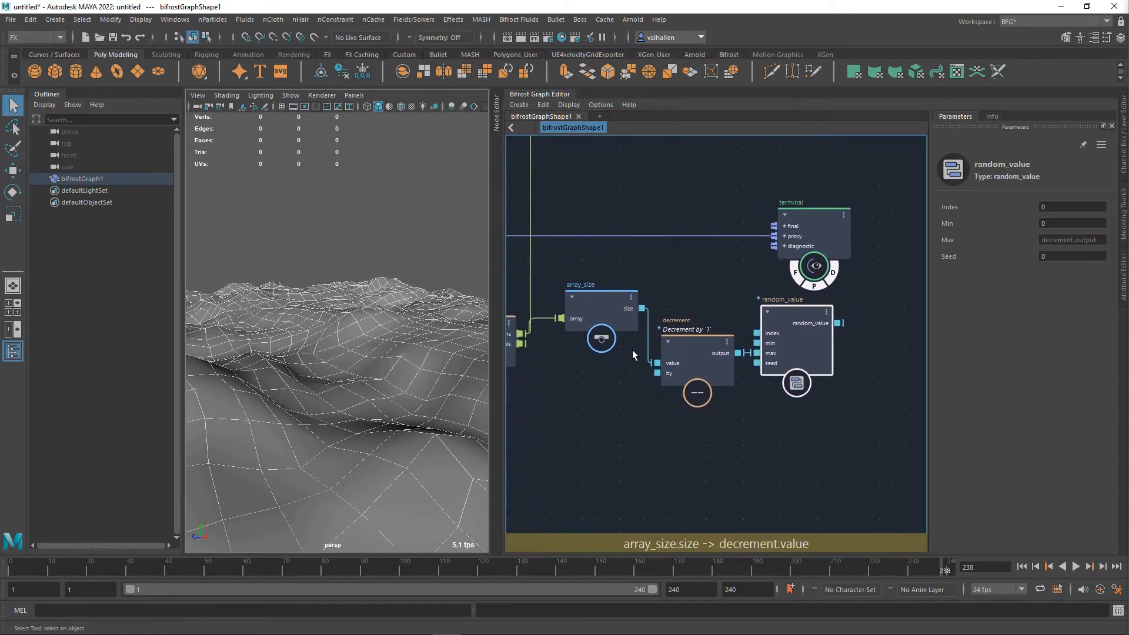
# Add a get_from_array node fed by the second pono node's point_positions output and place it beyond the random_value node
pyautogui.scroll(-3, 716, 369)
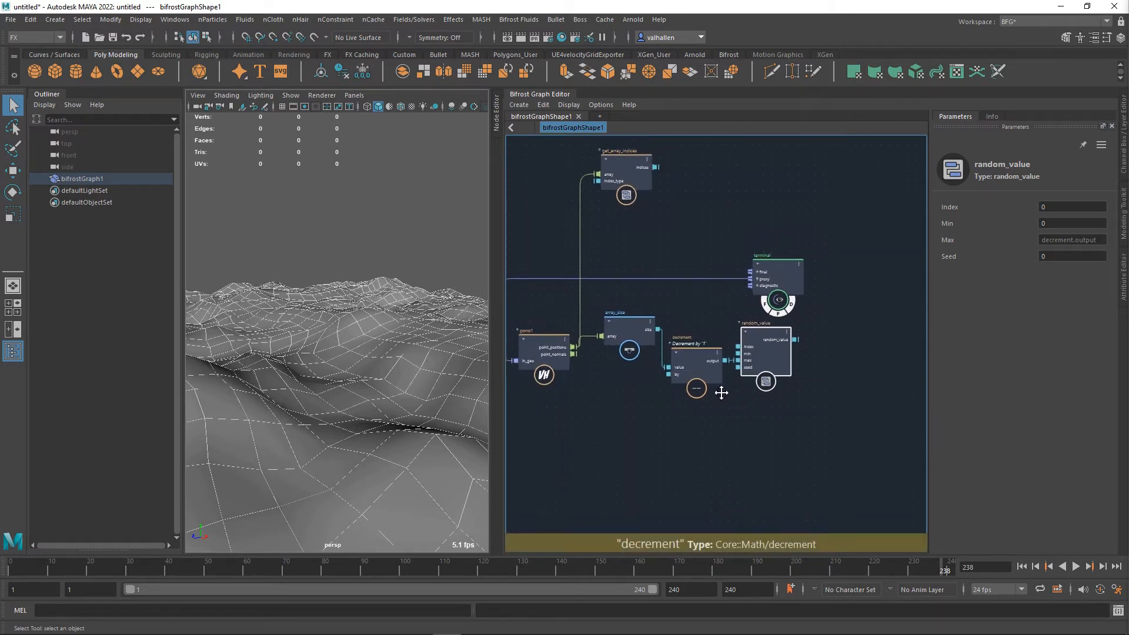
pyautogui.moveTo(571, 352); pyautogui.dragTo(775, 427)
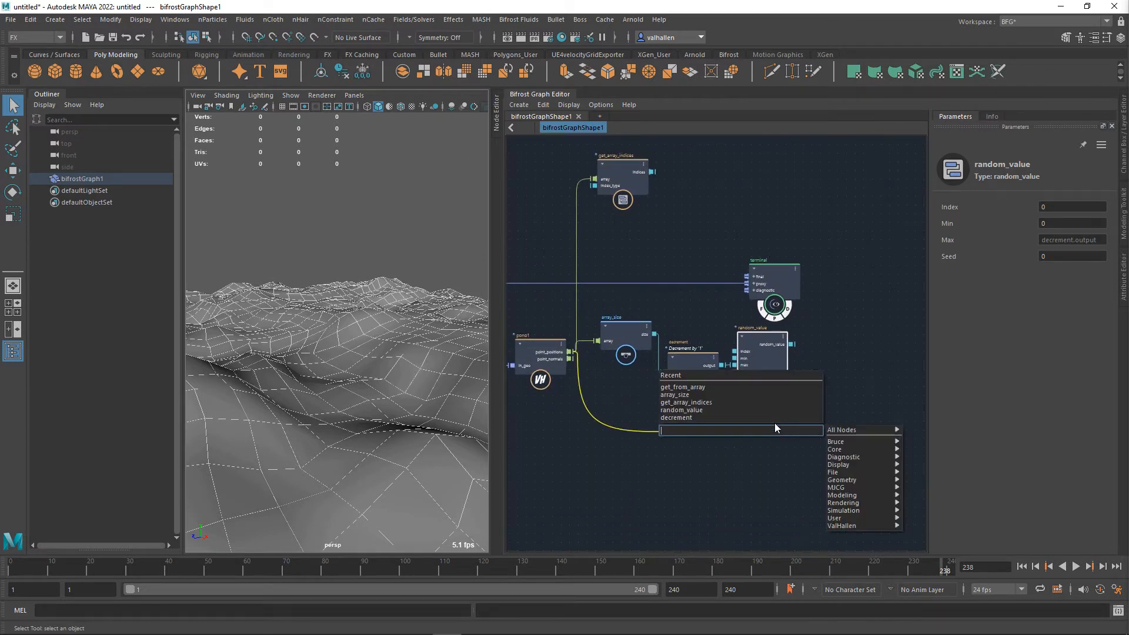
pyautogui.write('get_from')
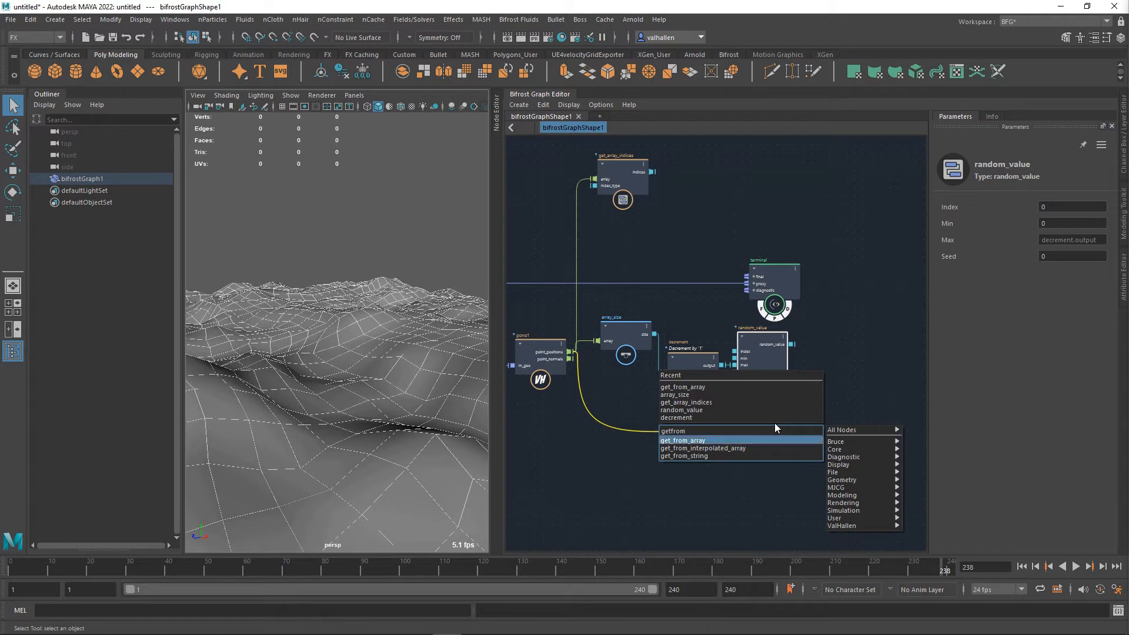
pyautogui.press('Return')
pyautogui.moveTo(788, 452); pyautogui.dragTo(841, 405)
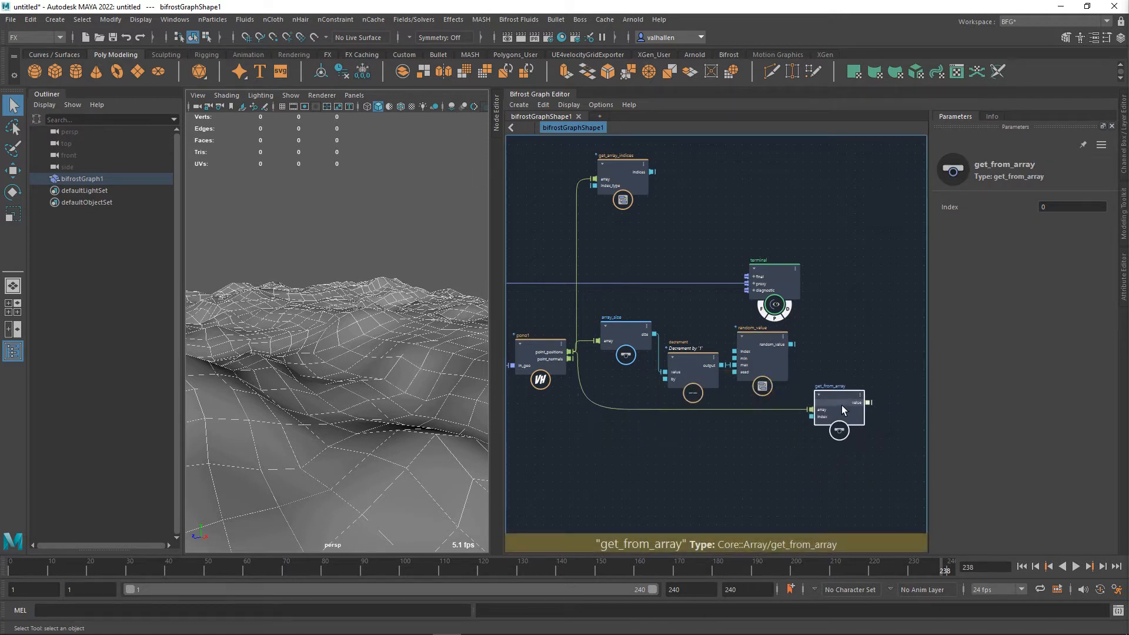
# Connect the random_value output to the index input of the get_from_array node
pyautogui.moveTo(792, 345); pyautogui.dragTo(812, 416)
pyautogui.keyDown('alt'); pyautogui.moveTo(831, 466); pyautogui.dragTo(734, 479, button='middle'); pyautogui.keyUp('alt')
pyautogui.scroll(2, 807, 442)
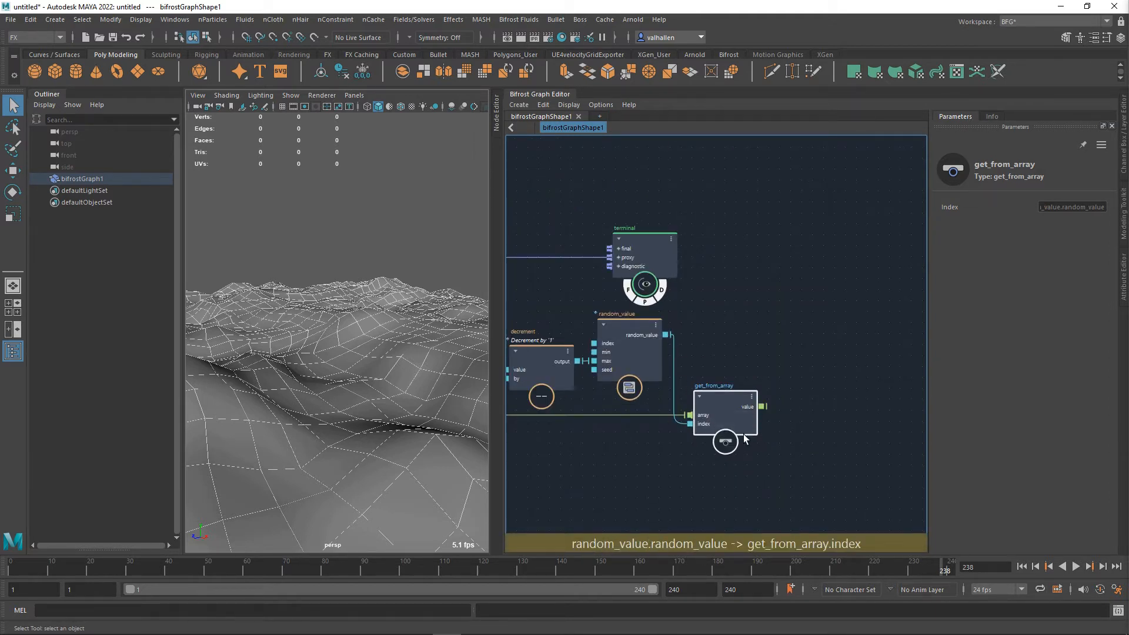
# Move the create_mesh_sphere node beneath the random_value node, near get_from_array, and expand its Transform inputs
pyautogui.scroll(-2, 742, 415)
pyautogui.keyDown('alt'); pyautogui.moveTo(743, 415); pyautogui.dragTo(915, 397, button='middle'); pyautogui.keyUp('alt')
pyautogui.moveTo(603, 382); pyautogui.dragTo(885, 386)
pyautogui.keyDown('alt'); pyautogui.moveTo(906, 390); pyautogui.dragTo(641, 400, button='middle'); pyautogui.keyUp('alt')
pyautogui.moveTo(641, 400); pyautogui.dragTo(697, 403)
pyautogui.scroll(7, 747, 406)
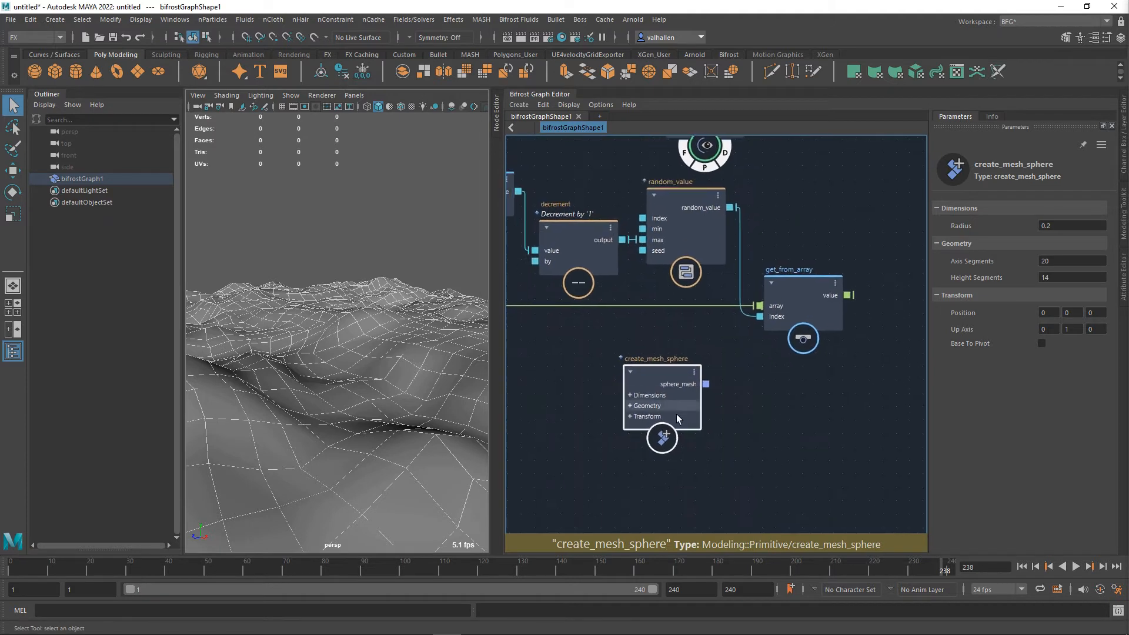
pyautogui.click(639, 418)
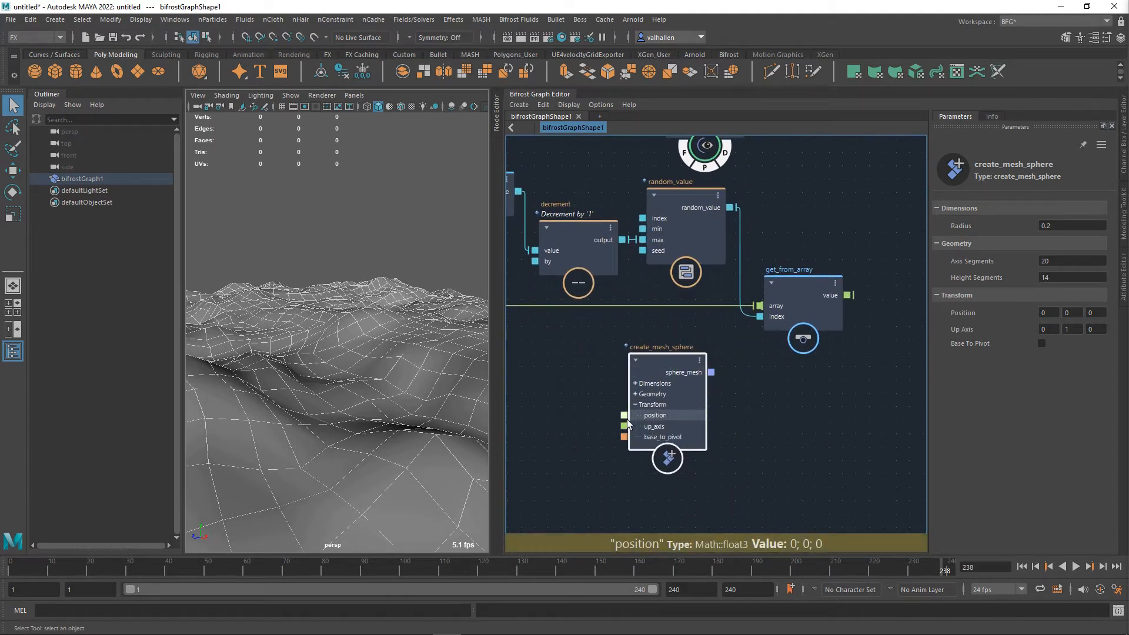
# Add a pono node fed by the sphere_mesh output of create_mesh_sphere
pyautogui.moveTo(676, 373); pyautogui.dragTo(731, 400)
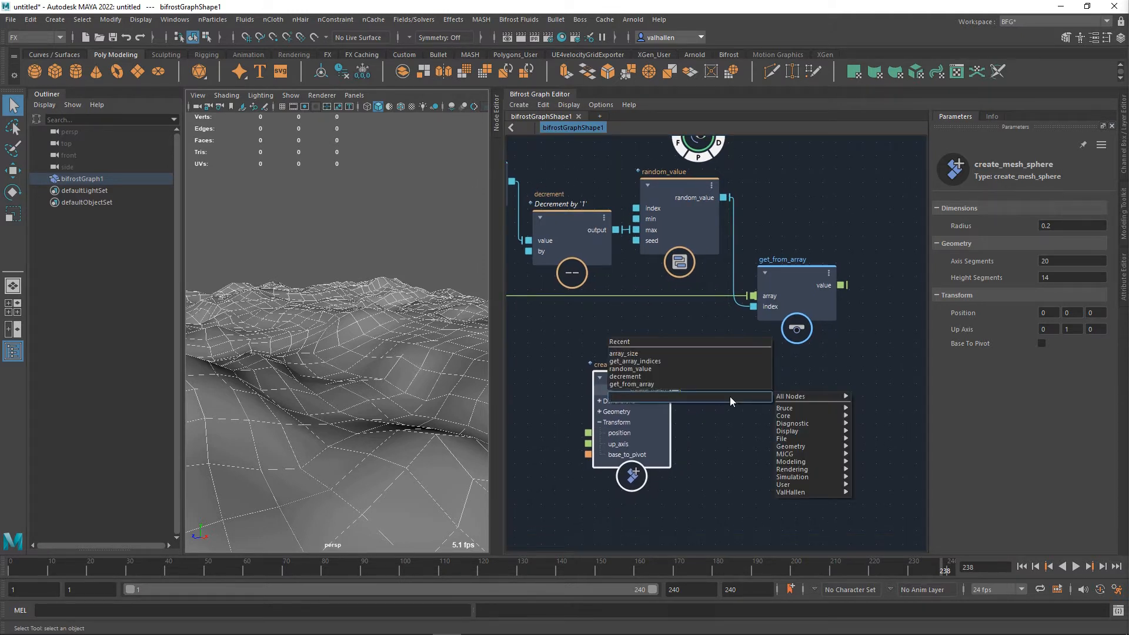
pyautogui.write('pono')
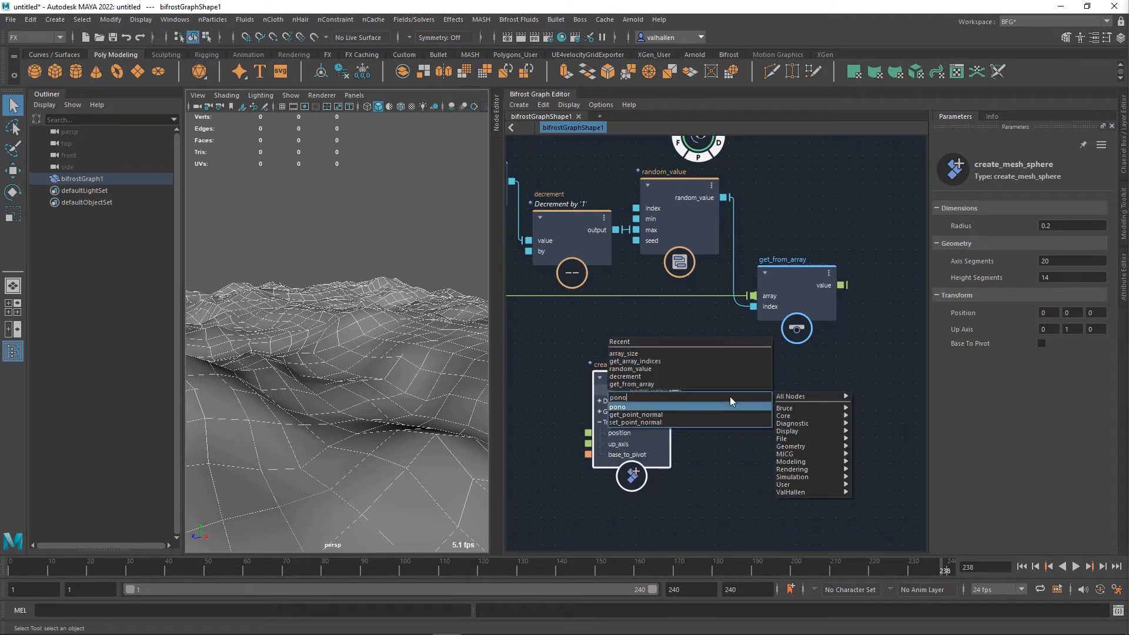
pyautogui.press('Return')
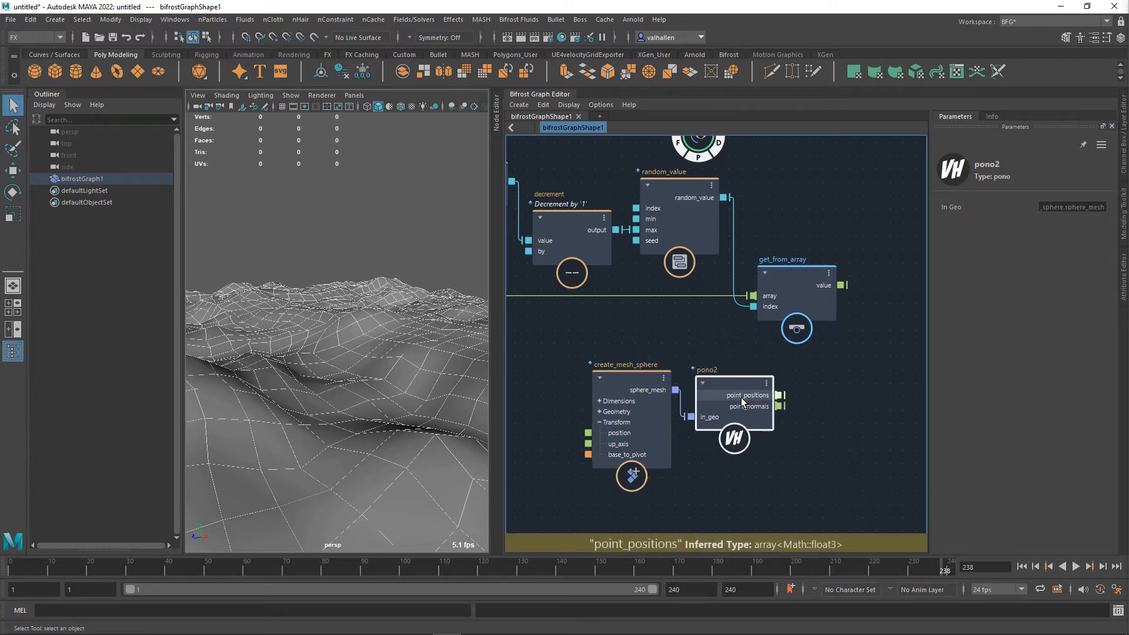
# Arrange the create_mesh_sphere node and its pono node below get_from_array, with the pono node directly beneath get_from_array
pyautogui.scroll(-3, 641, 391)
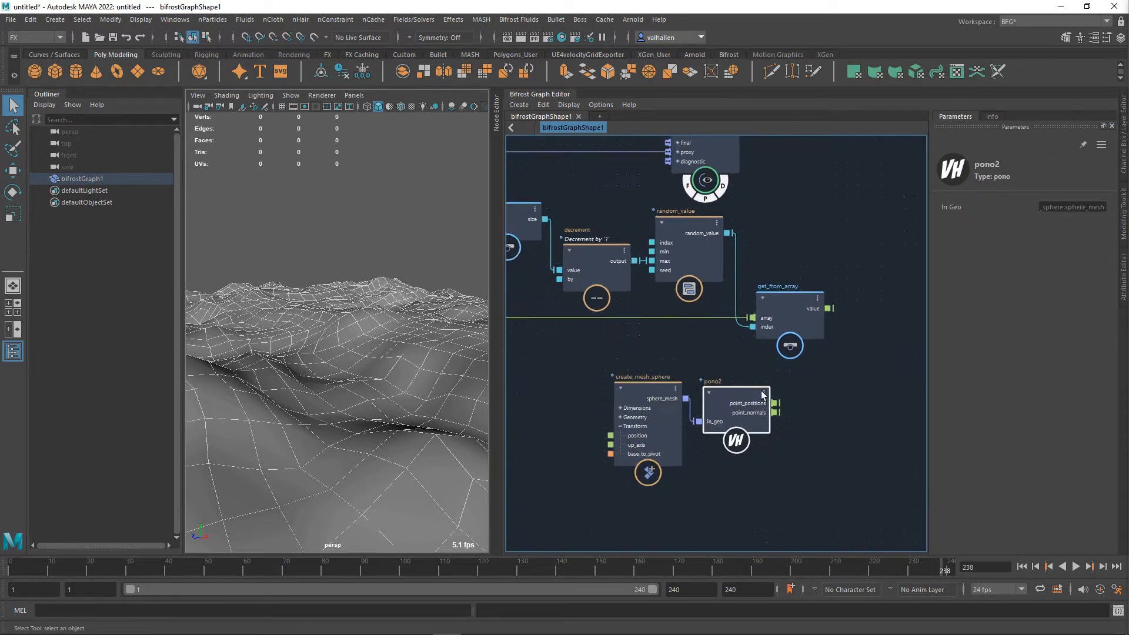
pyautogui.keyDown('alt'); pyautogui.moveTo(790, 401); pyautogui.dragTo(775, 401, button='middle'); pyautogui.keyUp('alt')
pyautogui.moveTo(611, 368); pyautogui.dragTo(711, 443)
pyautogui.moveTo(695, 407); pyautogui.dragTo(737, 403)
pyautogui.keyDown('alt'); pyautogui.moveTo(774, 436); pyautogui.dragTo(749, 421, button='middle'); pyautogui.keyUp('alt')
pyautogui.click(748, 421)
pyautogui.moveTo(712, 407); pyautogui.dragTo(718, 441)
# Create an add node that sums the get_from_array value and the sphere pono node's point_positions
pyautogui.keyDown('alt'); pyautogui.moveTo(782, 407); pyautogui.dragTo(752, 408, button='middle'); pyautogui.keyUp('alt')
pyautogui.moveTo(715, 312); pyautogui.dragTo(764, 372)
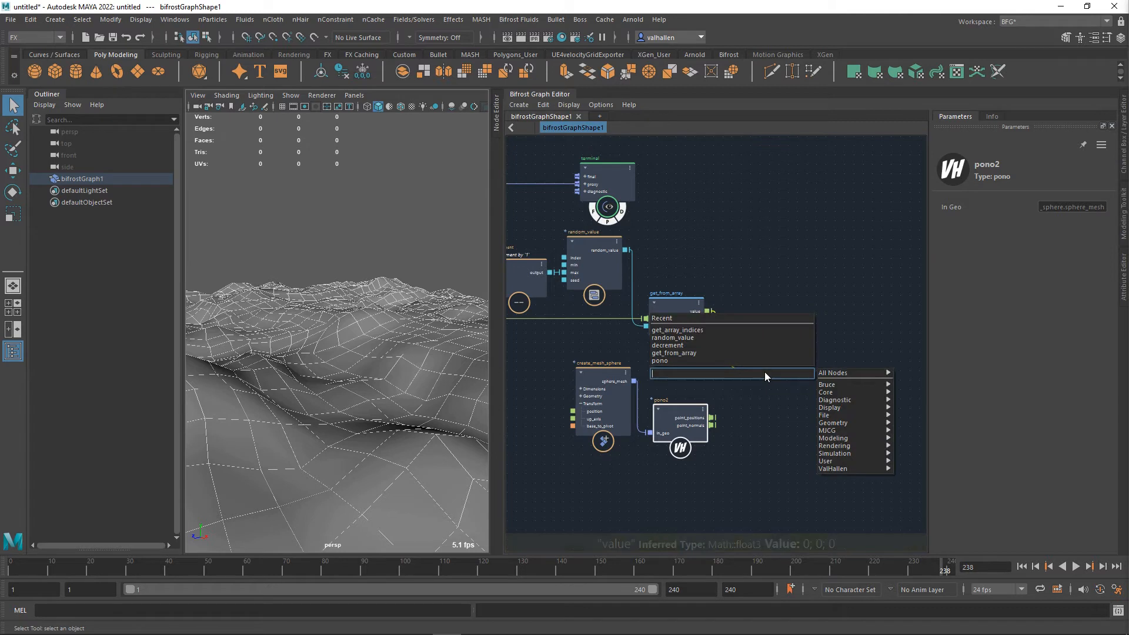
pyautogui.click(720, 397)
pyautogui.moveTo(713, 418); pyautogui.dragTo(769, 383)
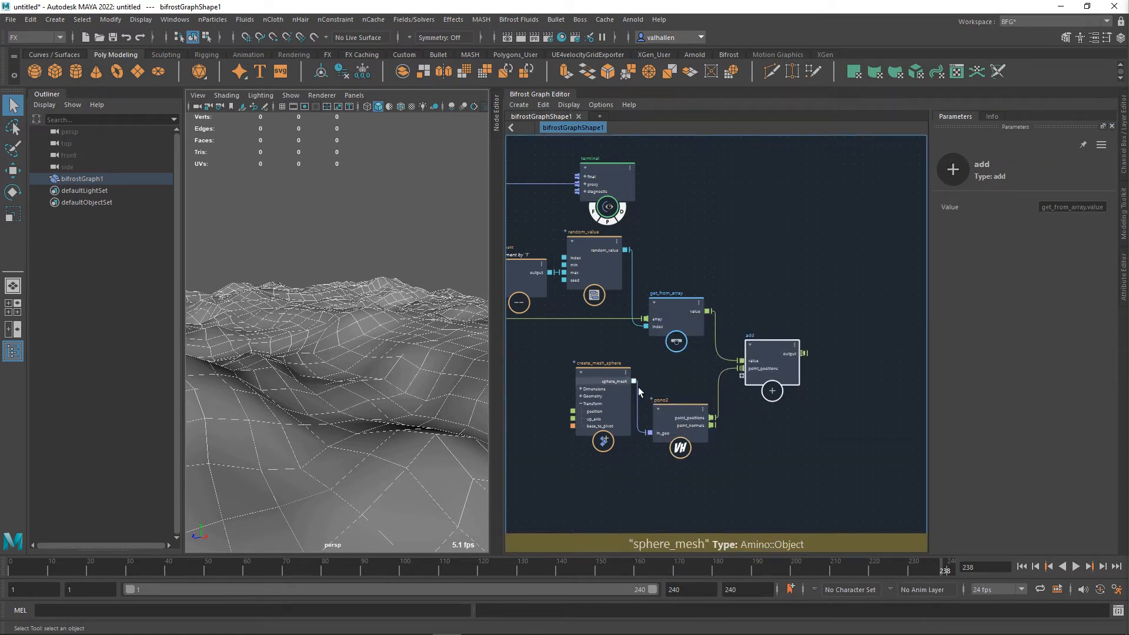
# Add a set_point_position node fed by the sphere_mesh output of create_mesh_sphere
pyautogui.moveTo(635, 382); pyautogui.dragTo(804, 319)
pyautogui.write('set')
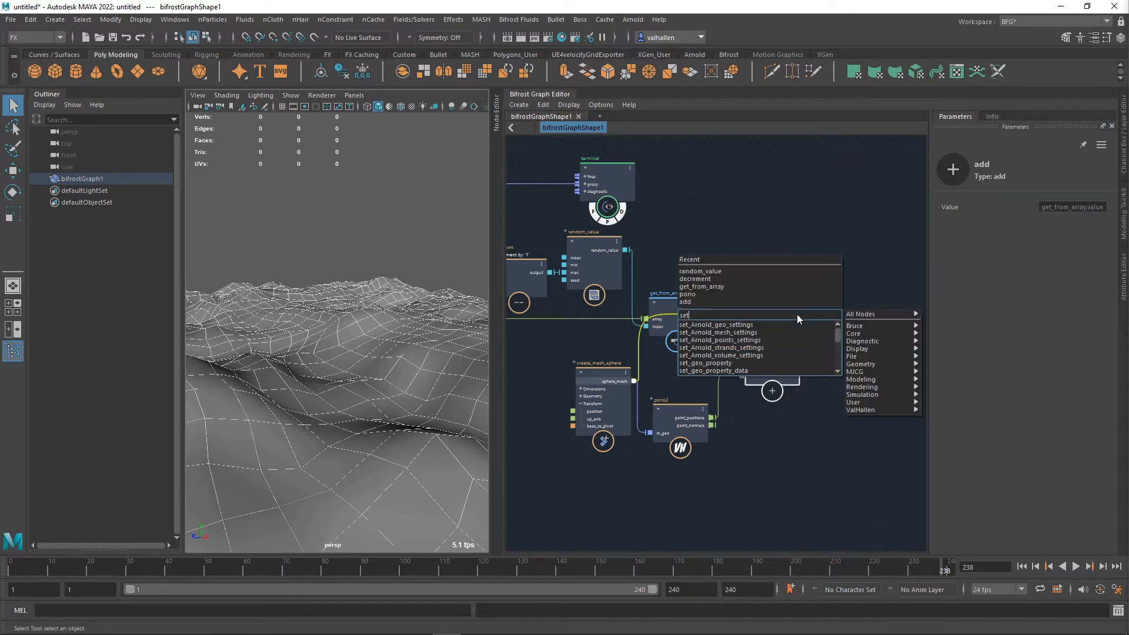
pyautogui.write('_po')
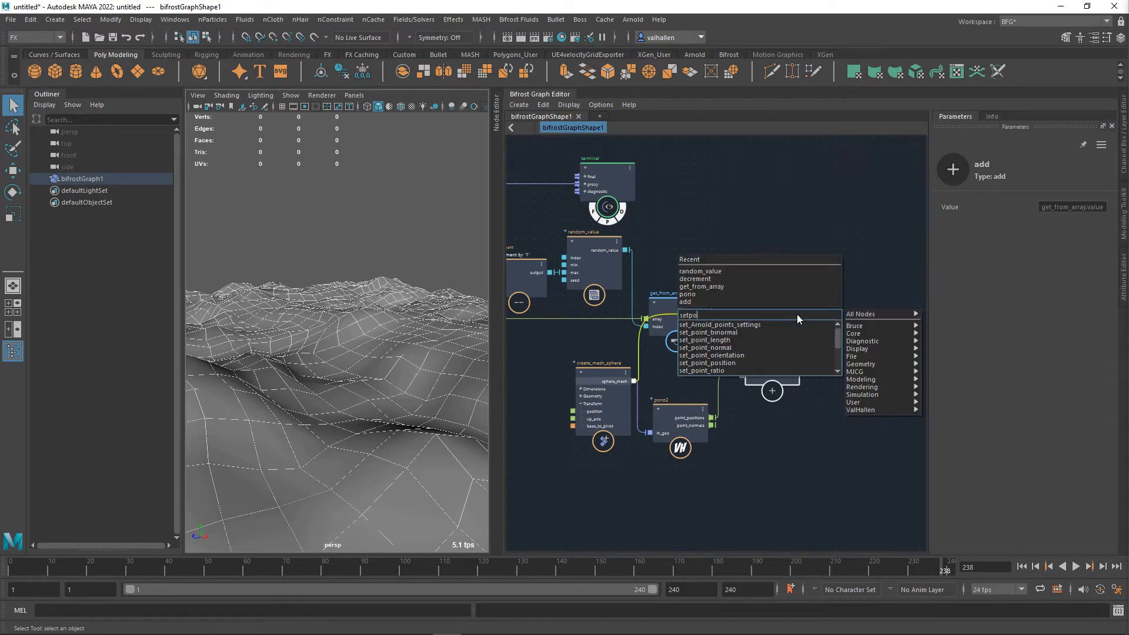
pyautogui.write('int_po')
pyautogui.press('Down')
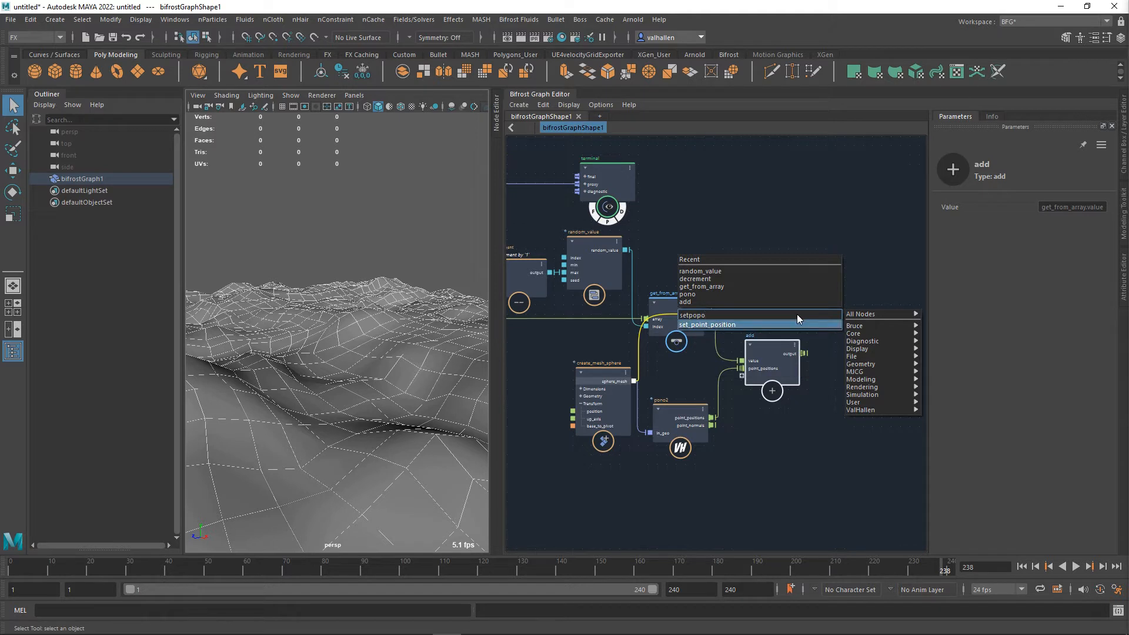
pyautogui.press('Return')
# Place set_point_position beyond the add node and connect the add output to its positions input
pyautogui.keyDown('alt'); pyautogui.moveTo(856, 361); pyautogui.dragTo(704, 392, button='middle'); pyautogui.keyUp('alt')
pyautogui.moveTo(656, 368); pyautogui.dragTo(721, 355)
pyautogui.moveTo(654, 385); pyautogui.dragTo(793, 350)
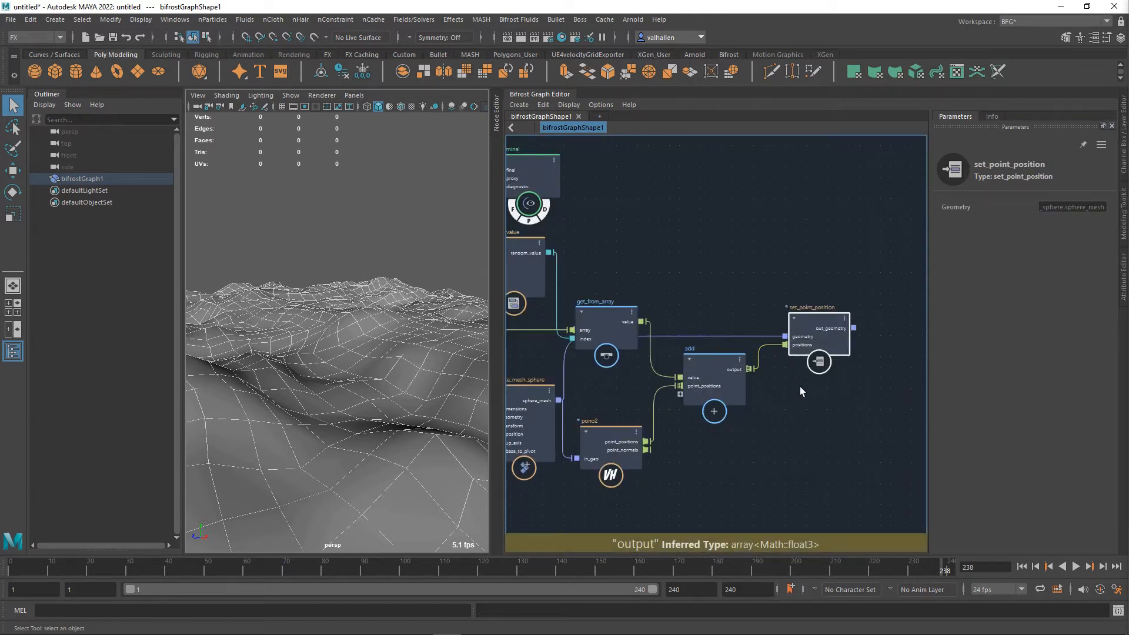
# Move the terminal node above and beyond the set_point_position node
pyautogui.keyDown('alt'); pyautogui.moveTo(780, 390); pyautogui.dragTo(756, 397, button='middle'); pyautogui.keyUp('alt')
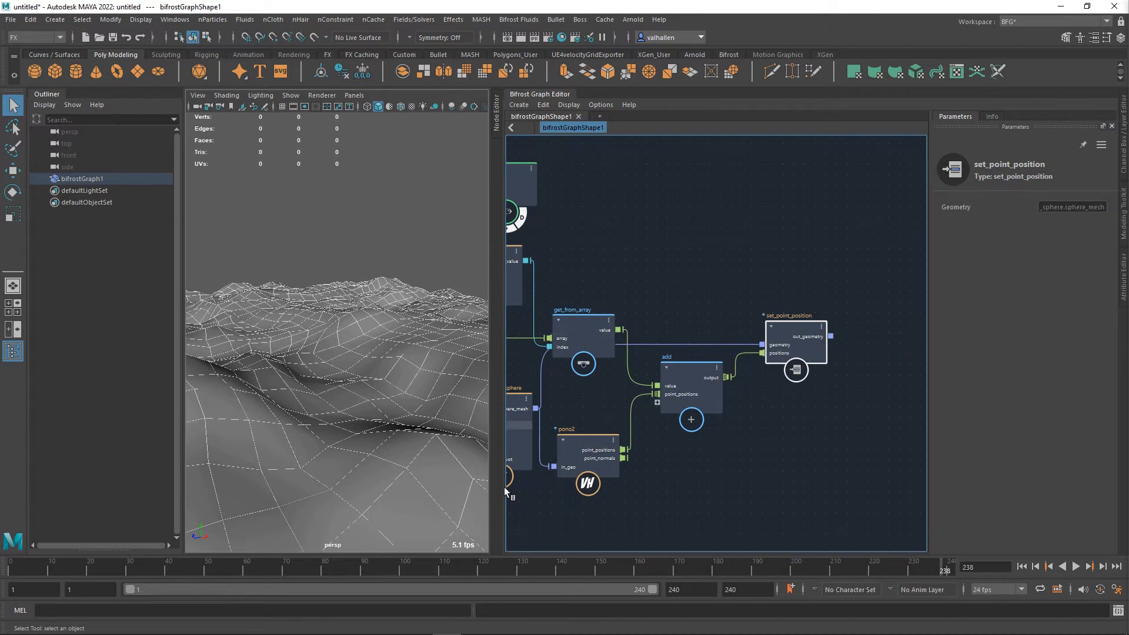
pyautogui.keyDown('alt'); pyautogui.moveTo(739, 449); pyautogui.dragTo(754, 488, button='middle'); pyautogui.keyUp('alt')
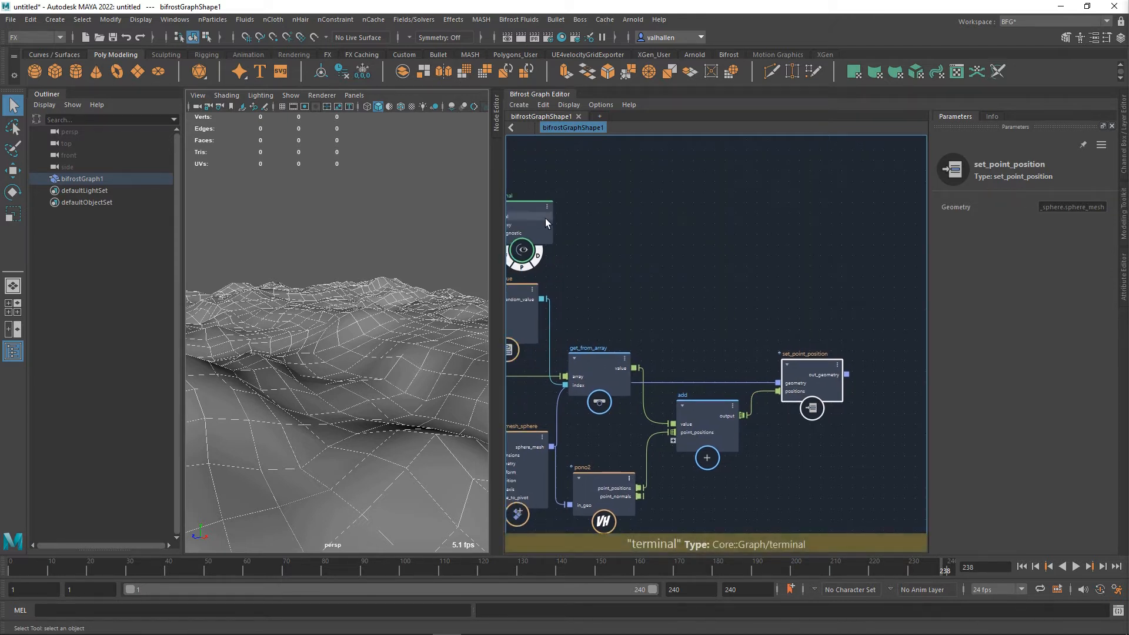
pyautogui.moveTo(545, 217); pyautogui.dragTo(918, 237)
pyautogui.keyDown('alt'); pyautogui.moveTo(774, 297); pyautogui.dragTo(670, 277, button='middle'); pyautogui.keyUp('alt')
pyautogui.moveTo(809, 228); pyautogui.dragTo(810, 213)
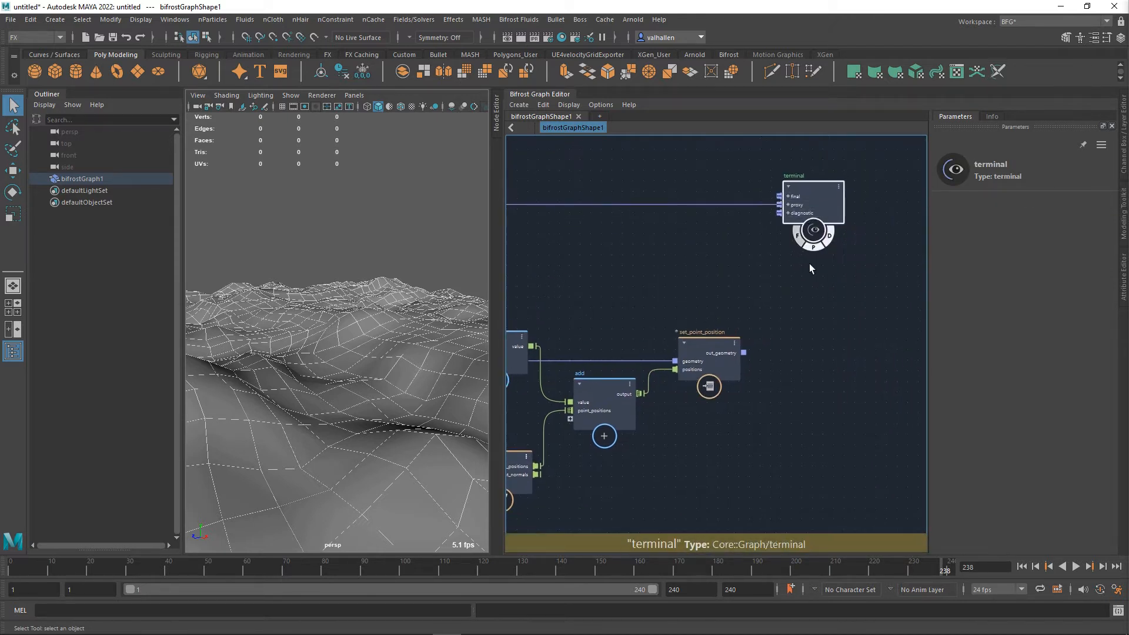
pyautogui.keyDown('alt'); pyautogui.moveTo(809, 268); pyautogui.dragTo(744, 274, button='middle'); pyautogui.keyUp('alt')
# Add a set_geo_property node fed by the out_geometry of set_point_position
pyautogui.moveTo(681, 358); pyautogui.dragTo(736, 365)
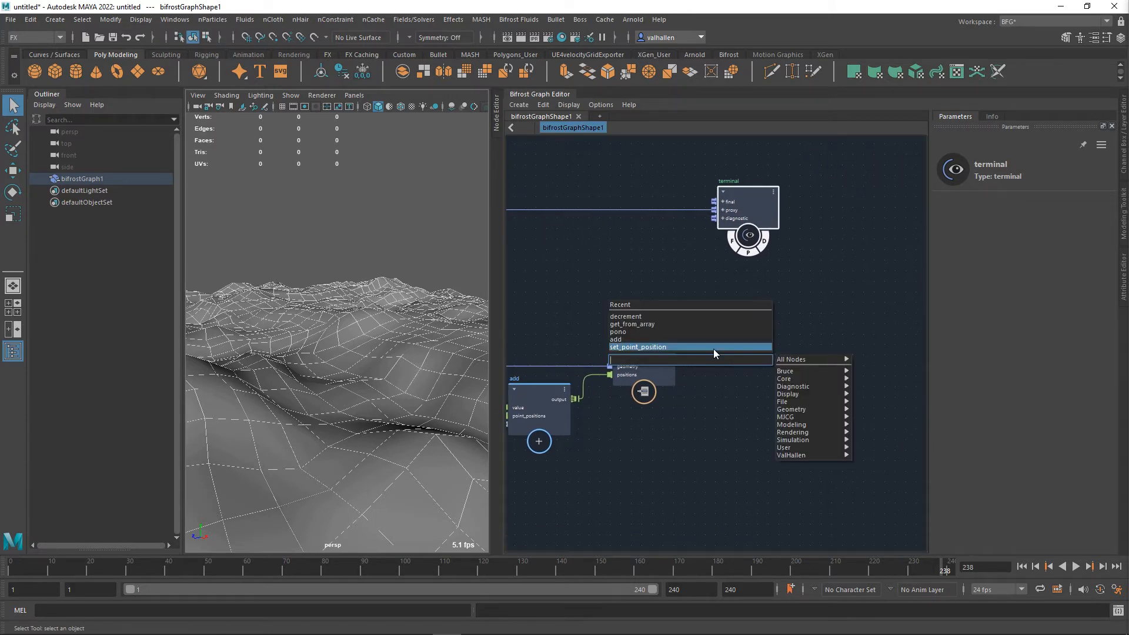
pyautogui.write('setgp')
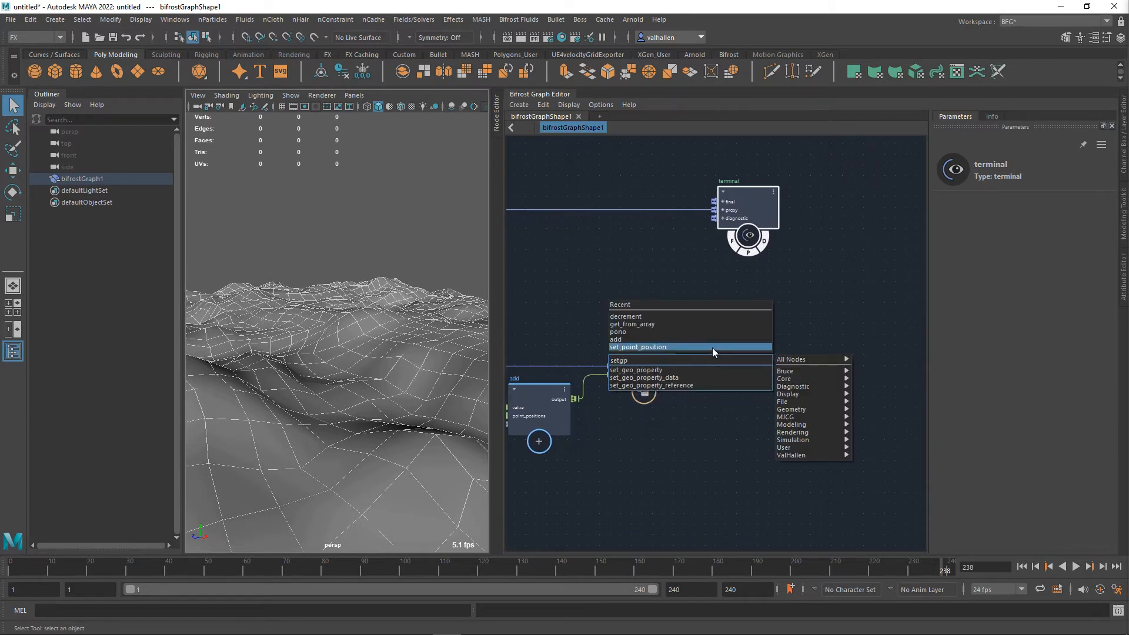
pyautogui.press('Return')
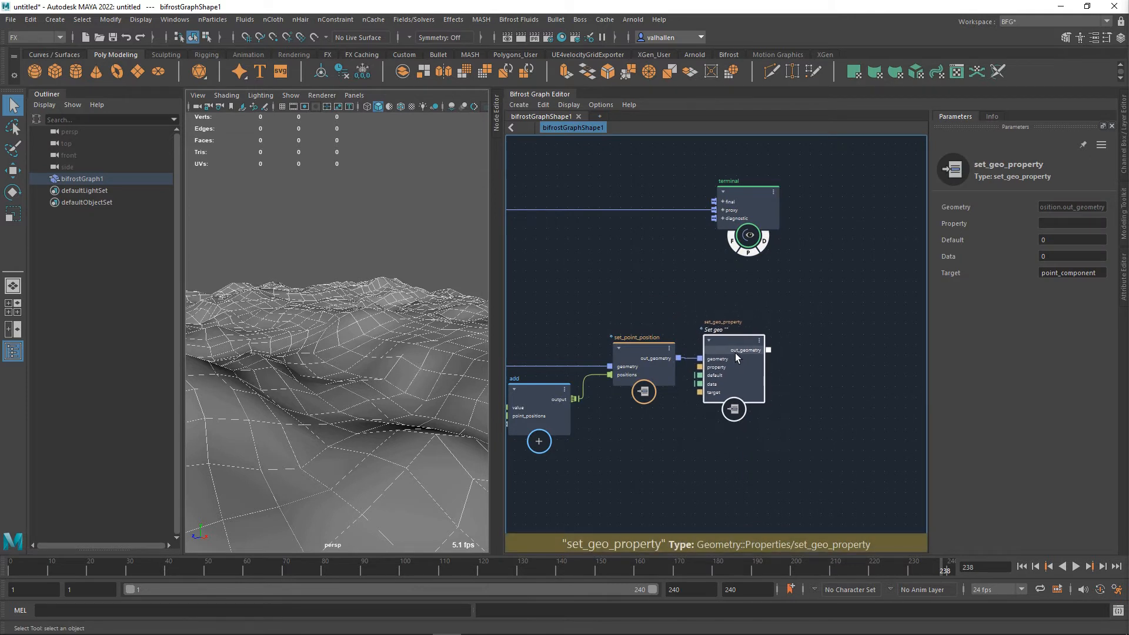
pyautogui.moveTo(736, 351); pyautogui.dragTo(740, 353)
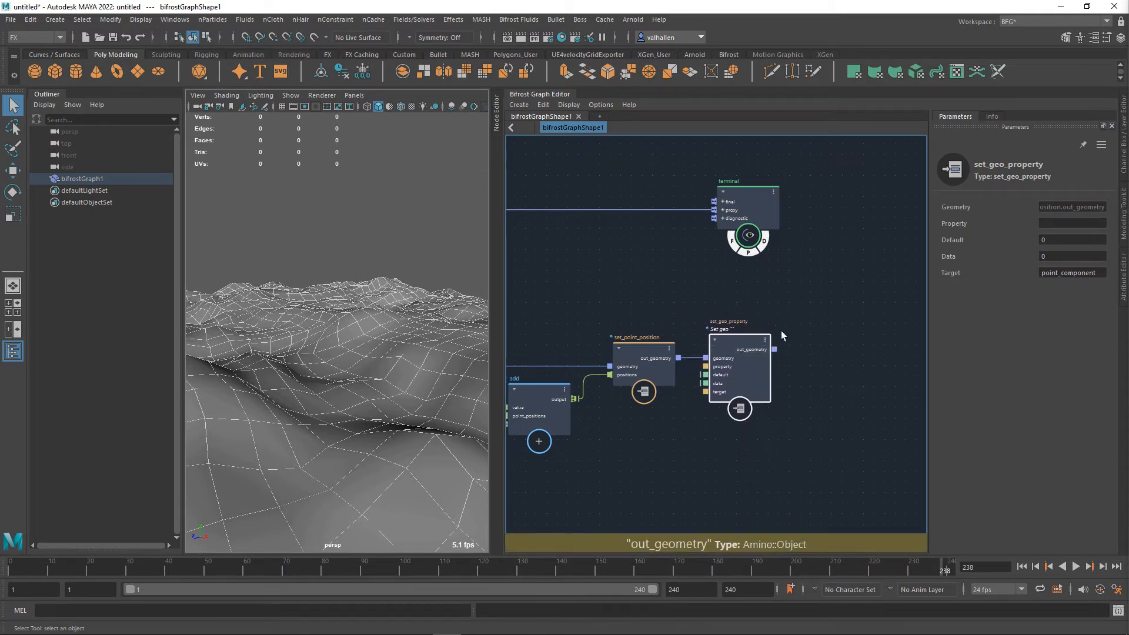
# Change the data input of set_geo_property to a four-component value type and set Data to 1, 0, 0, 1
pyautogui.rightClick(738, 387)
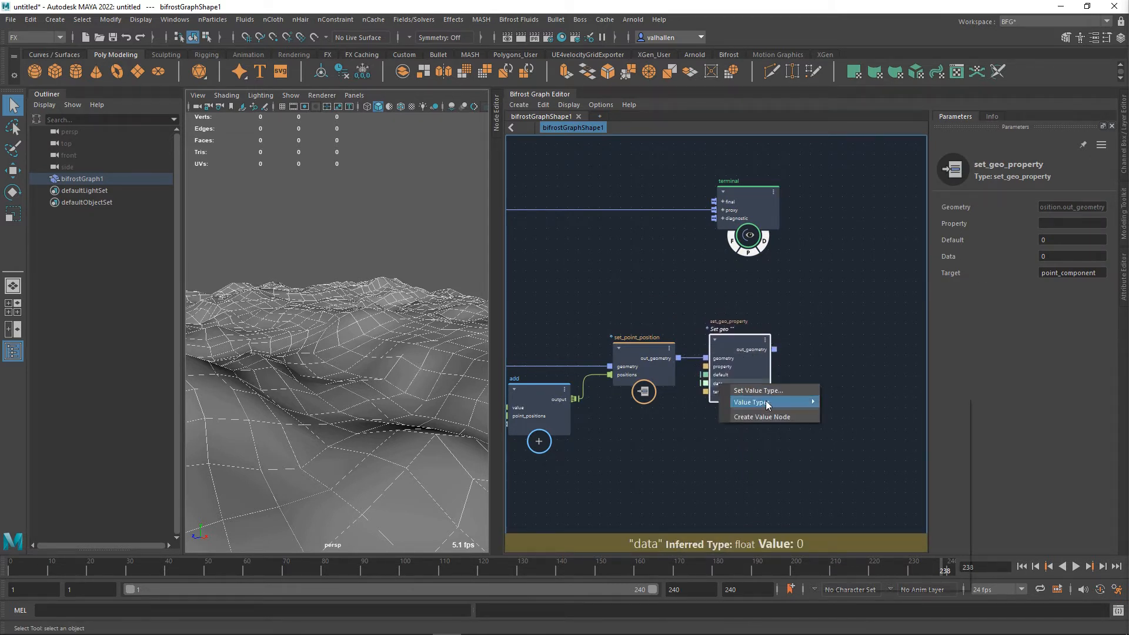
pyautogui.moveTo(764, 403)
pyautogui.click(856, 482)
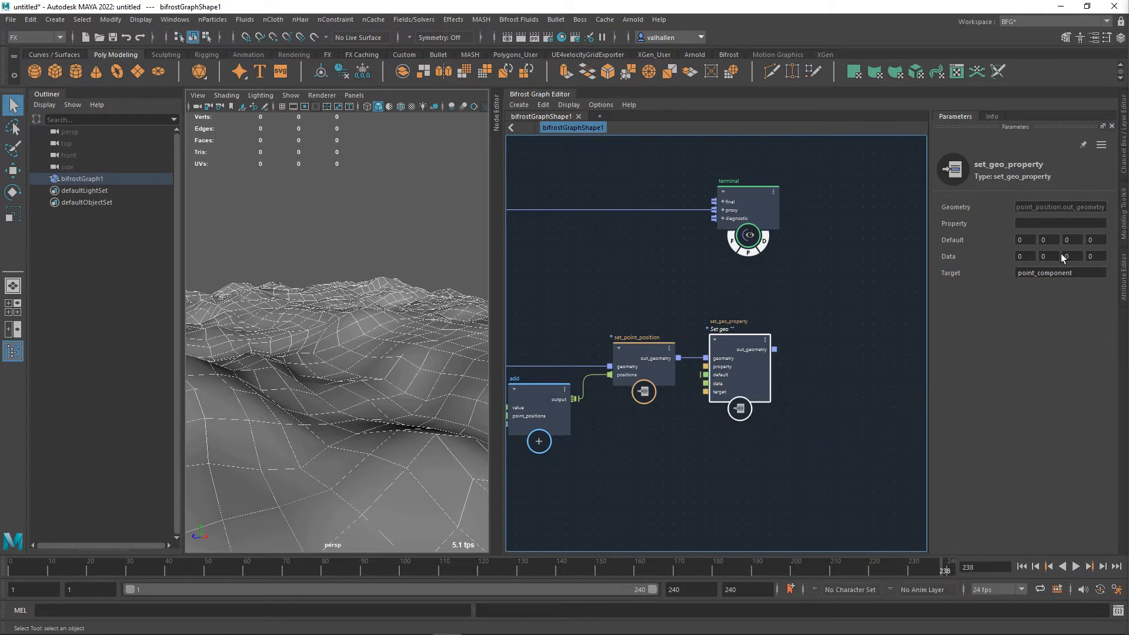
pyautogui.doubleClick(1034, 260)
pyautogui.write('1')
pyautogui.press('Tab')
pyautogui.press('Tab')
pyautogui.press('Tab')
pyautogui.write('1')
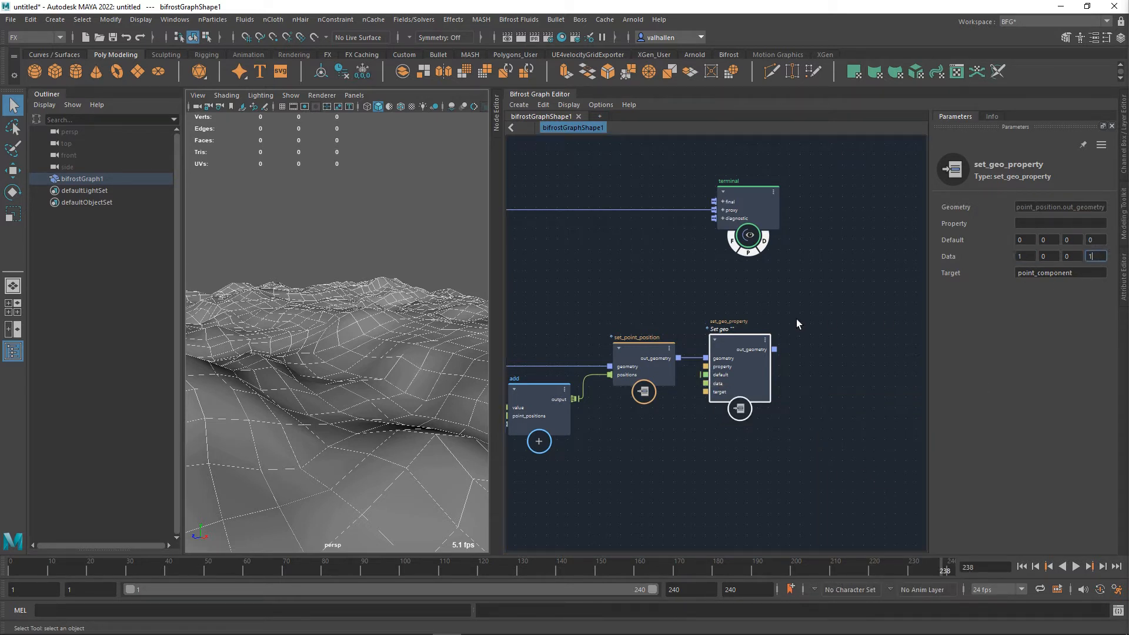
pyautogui.press('Tab')
# Move the terminal node farther out, connect set_geo_property's out_geometry to its diagnostic input, and inspect the sphere on the surface
pyautogui.click(779, 214)
pyautogui.moveTo(777, 209); pyautogui.dragTo(895, 220)
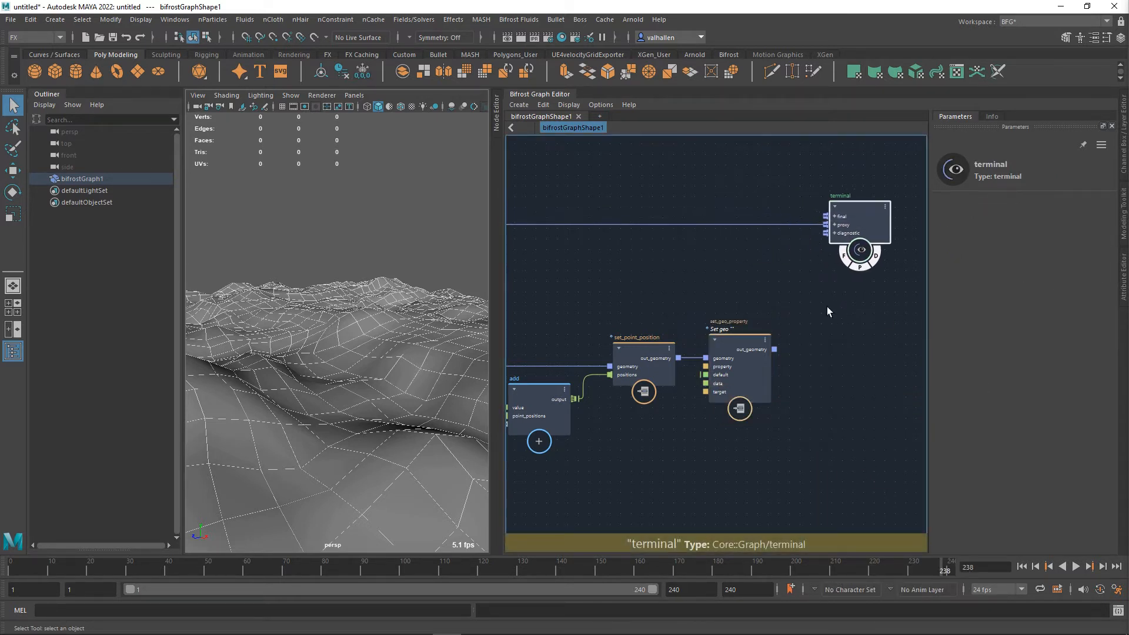
pyautogui.moveTo(776, 350); pyautogui.dragTo(833, 245)
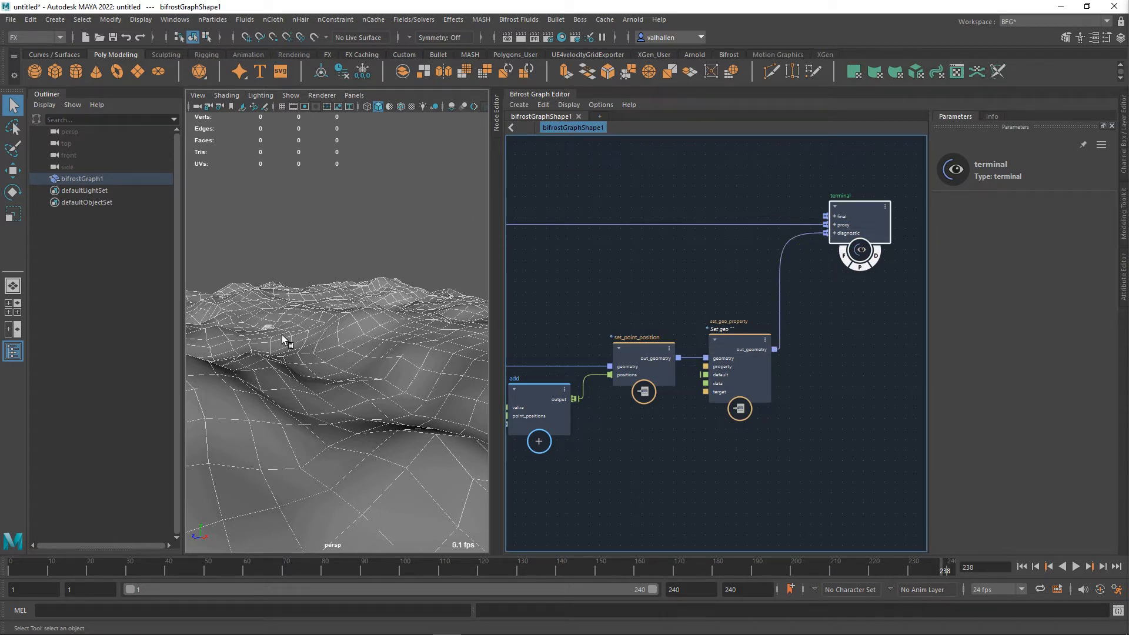
pyautogui.click(307, 266)
pyautogui.keyDown('alt'); pyautogui.moveTo(307, 266); pyautogui.dragTo(311, 326); pyautogui.keyUp('alt')
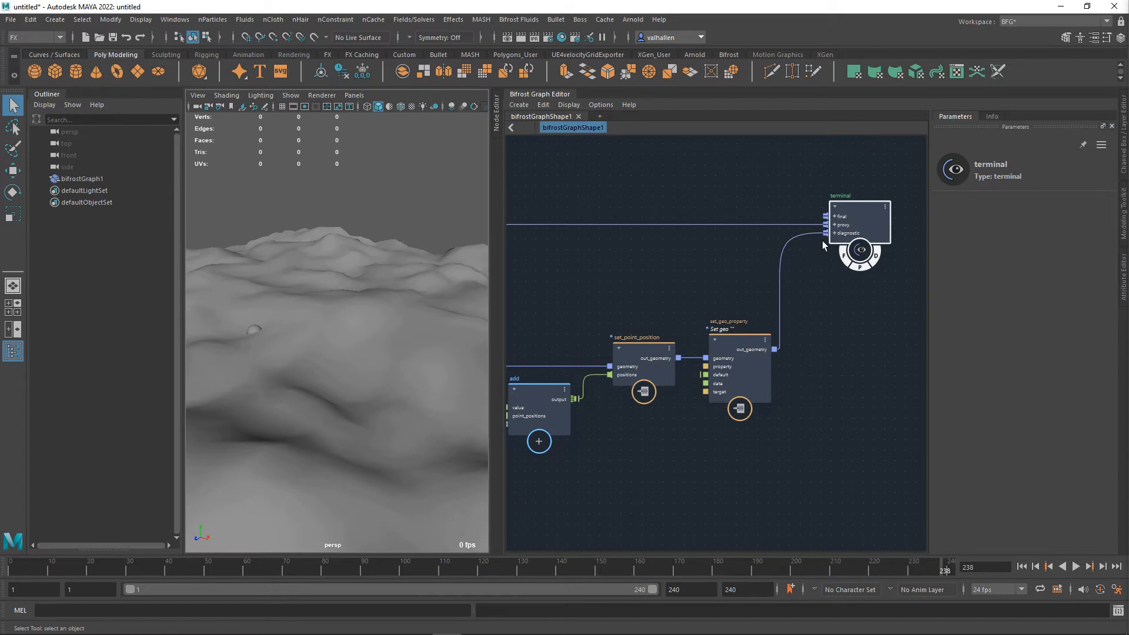
# Disconnect set_geo_property from the terminal's diagnostic input and add an output node to the graph
pyautogui.click(796, 249)
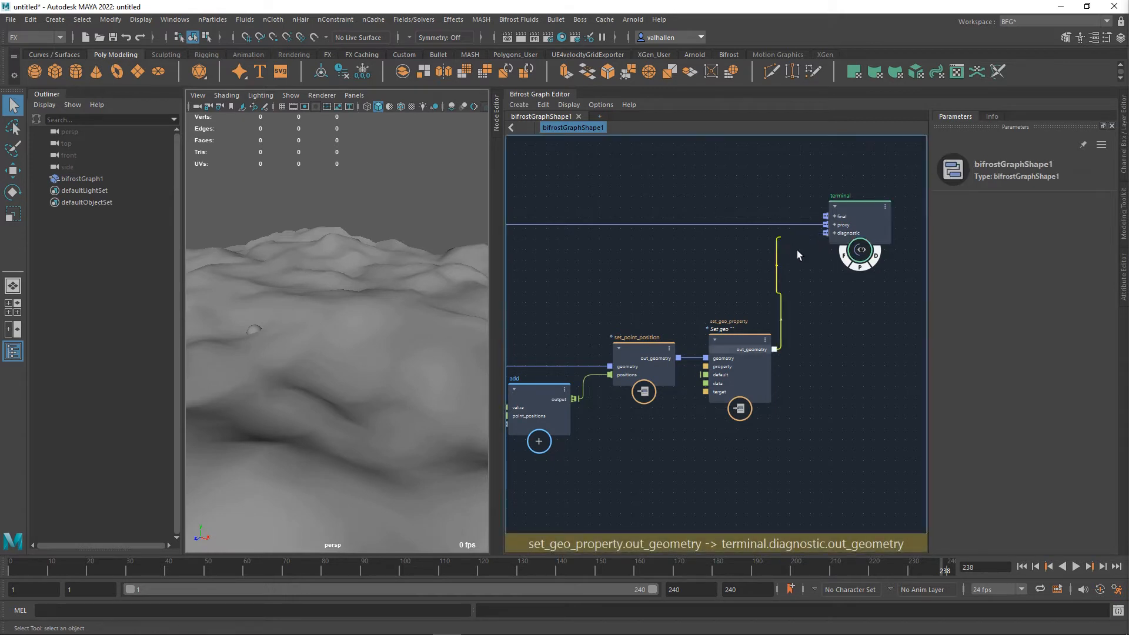
pyautogui.moveTo(777, 350); pyautogui.dragTo(834, 237)
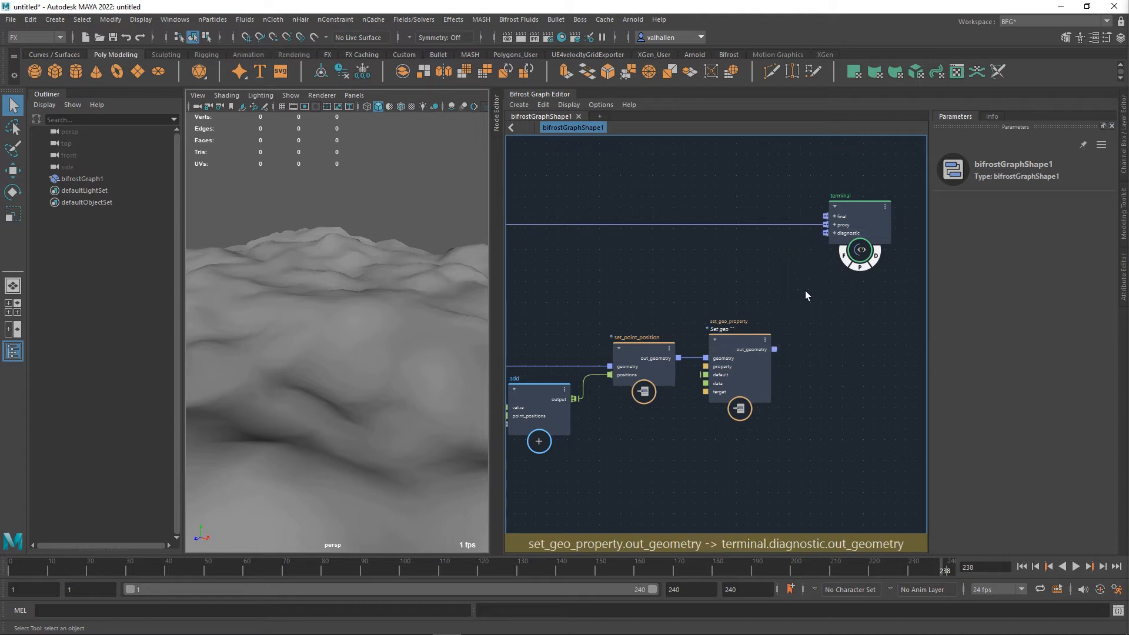
pyautogui.press('Tab')
pyautogui.write('output')
pyautogui.press('Return')
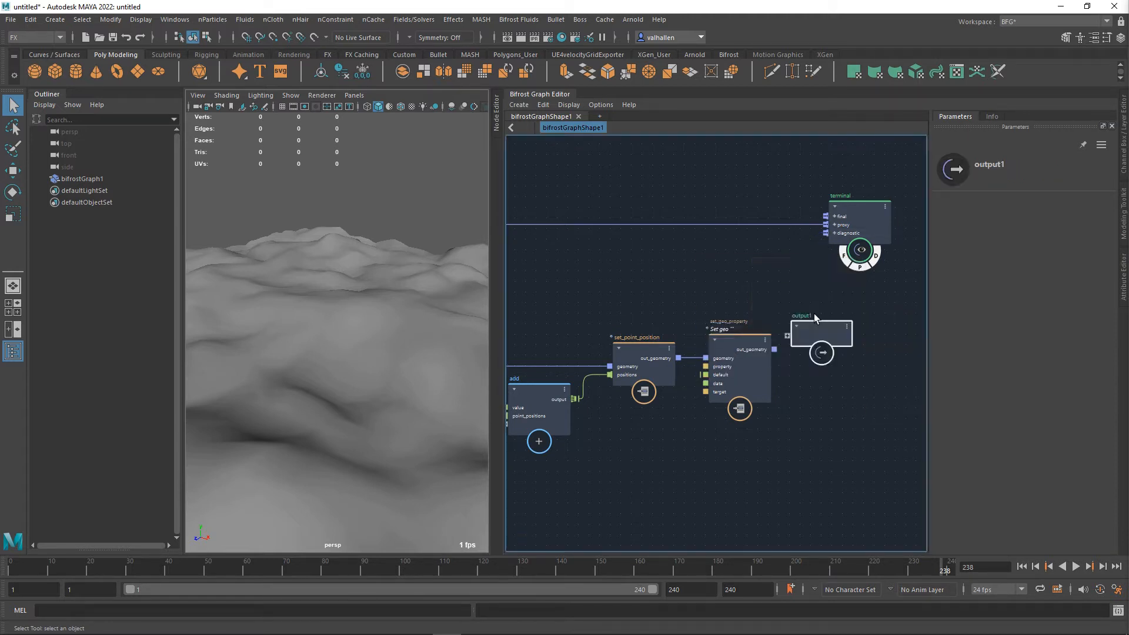
# Set the set_geo_property node's Property to "color" and reconnect its out_geometry to the terminal's diagnostic input
pyautogui.click(738, 355)
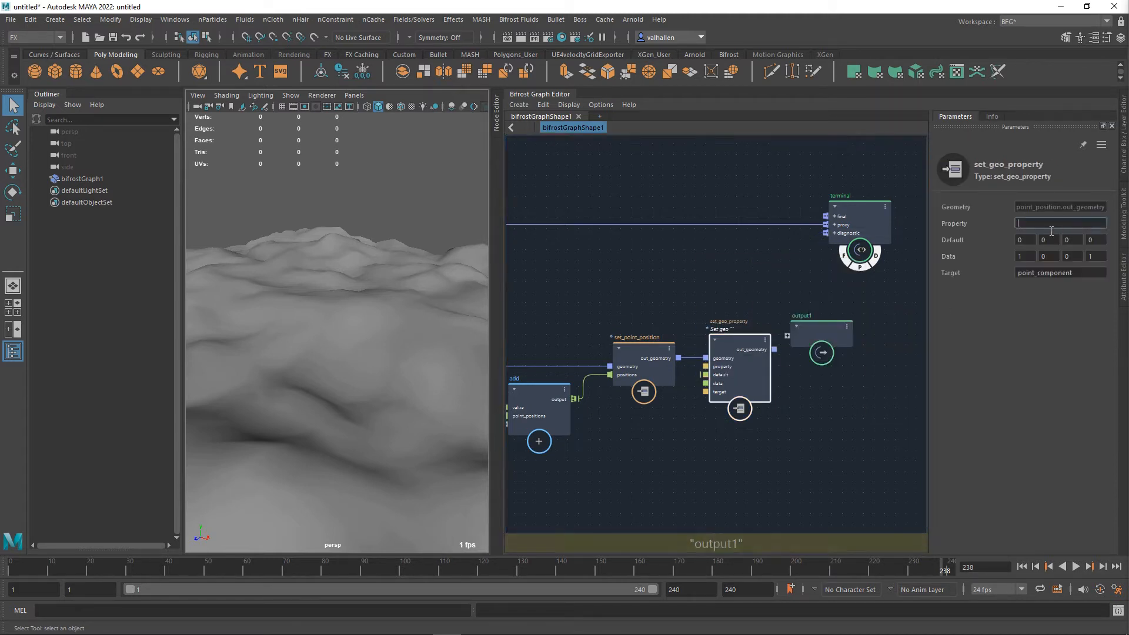
pyautogui.click(1046, 224)
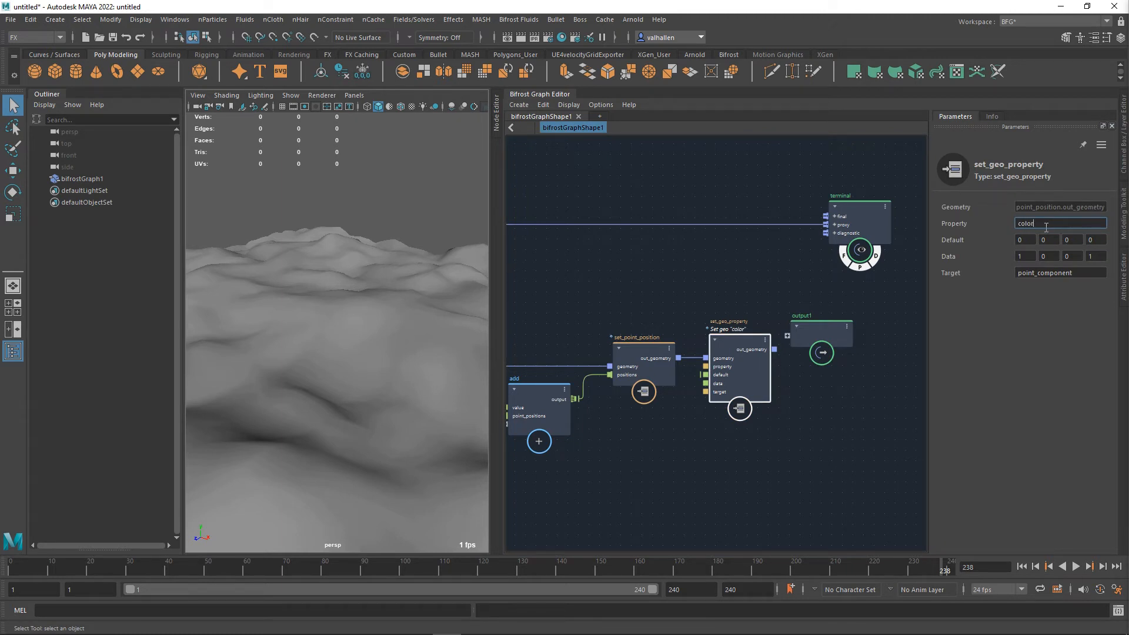
pyautogui.moveTo(846, 338); pyautogui.dragTo(882, 321)
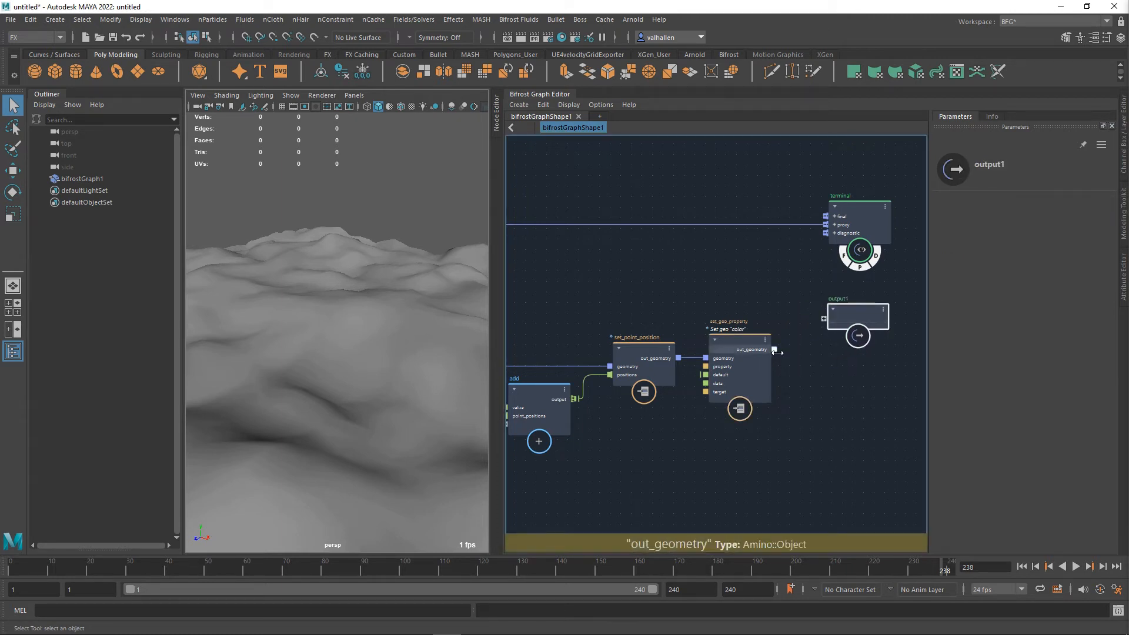
pyautogui.moveTo(776, 352); pyautogui.dragTo(836, 239)
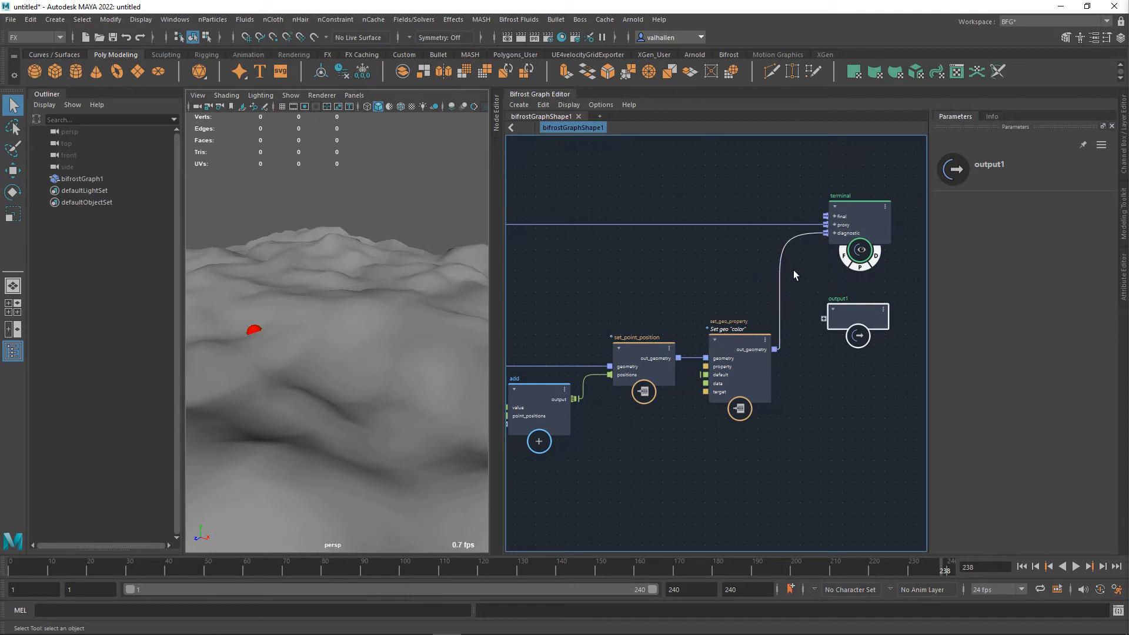
# Play the animation in a widened viewport and examine how the red sphere follows the displaced surface from different angles
pyautogui.hotkey('alt', 'v')
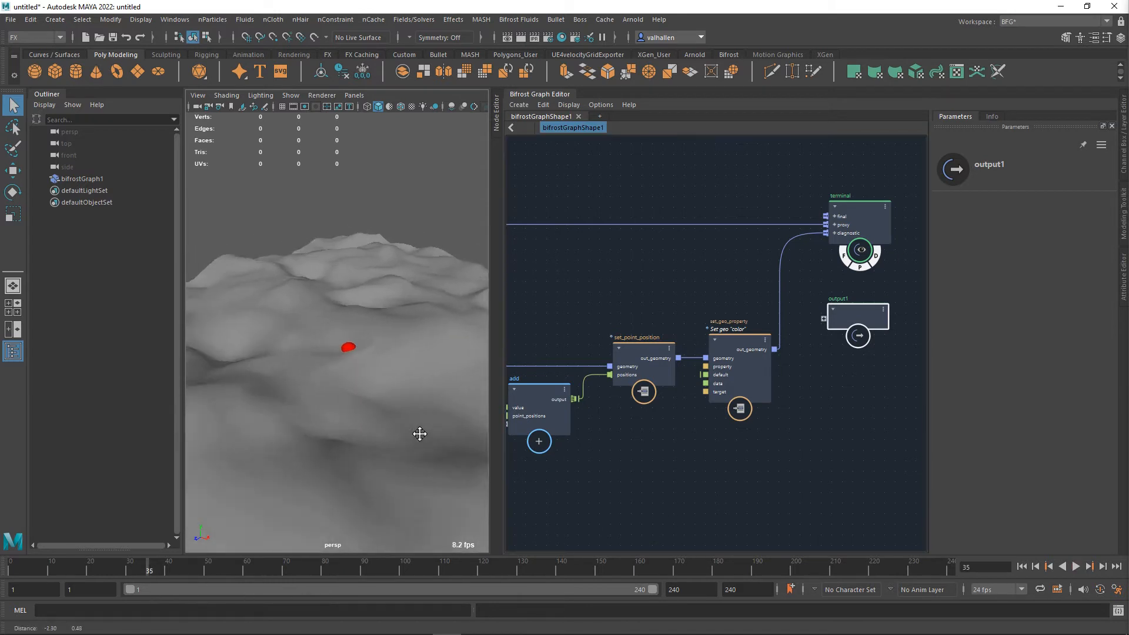
pyautogui.hotkey('alt', 'v')
pyautogui.moveTo(509, 446); pyautogui.dragTo(559, 446)
pyautogui.keyDown('alt'); pyautogui.moveTo(475, 439); pyautogui.dragTo(405, 441); pyautogui.keyUp('alt')
pyautogui.hotkey('alt', 'v')
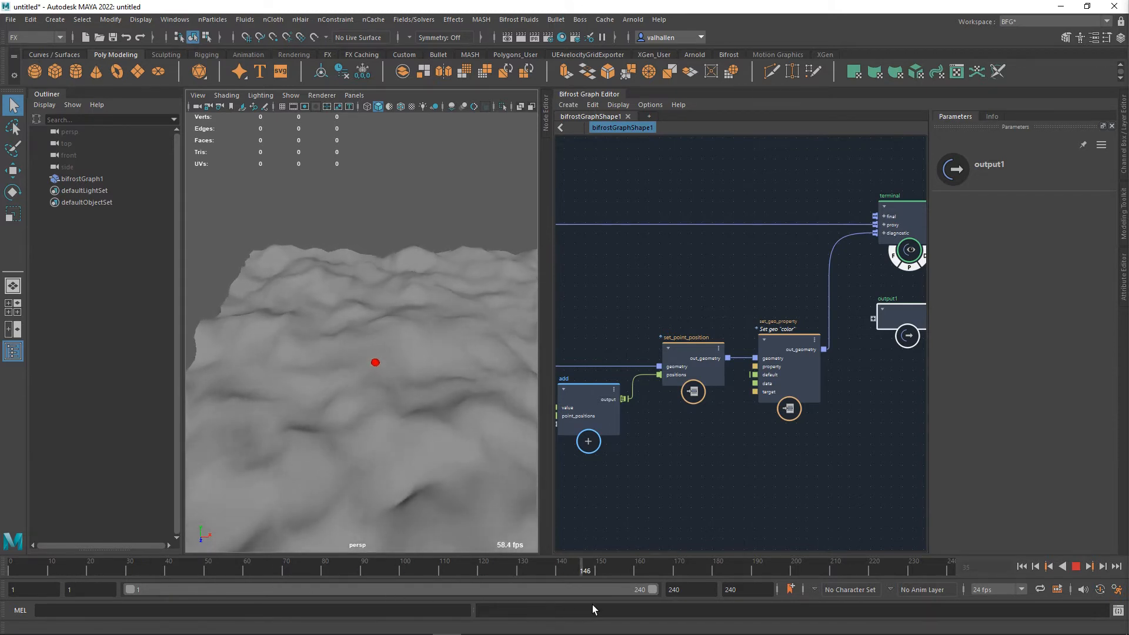
pyautogui.keyDown('alt'); pyautogui.moveTo(700, 493); pyautogui.dragTo(866, 493, button='middle'); pyautogui.keyUp('alt')
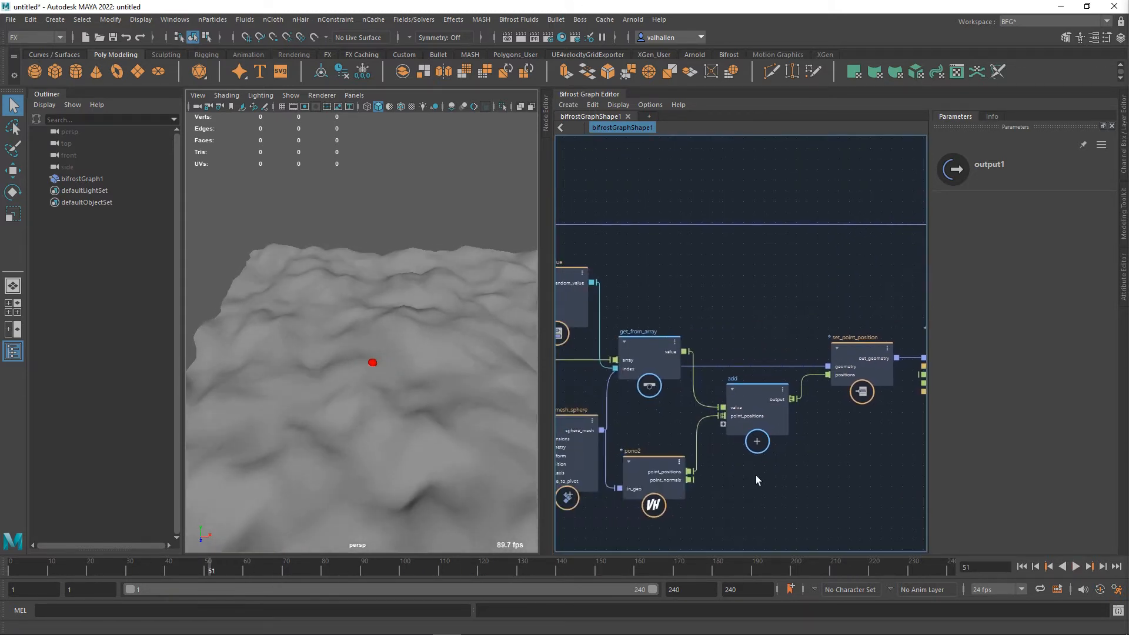
# Set the random_value node's Seed to 156
pyautogui.keyDown('alt'); pyautogui.moveTo(737, 484); pyautogui.dragTo(888, 486, button='middle'); pyautogui.keyUp('alt')
pyautogui.keyDown('alt'); pyautogui.moveTo(687, 382); pyautogui.dragTo(723, 415, button='middle'); pyautogui.keyUp('alt')
pyautogui.click(744, 325)
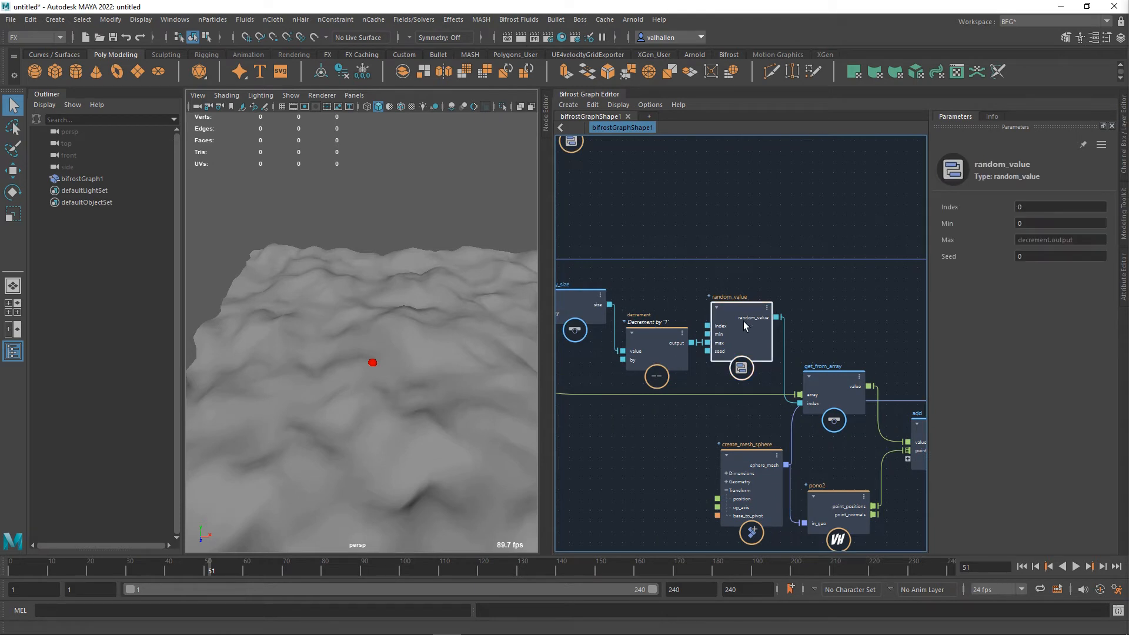
pyautogui.click(1040, 258)
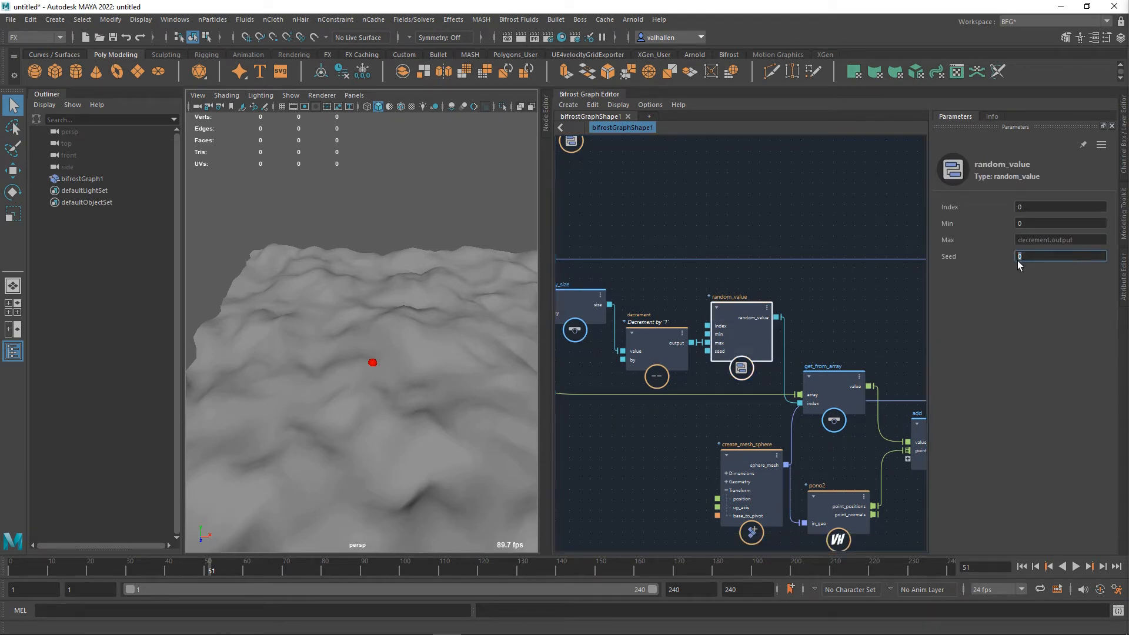
pyautogui.write('22')
pyautogui.press('BackSpace')
pyautogui.press('BackSpace')
pyautogui.write('156')
pyautogui.press('Return')
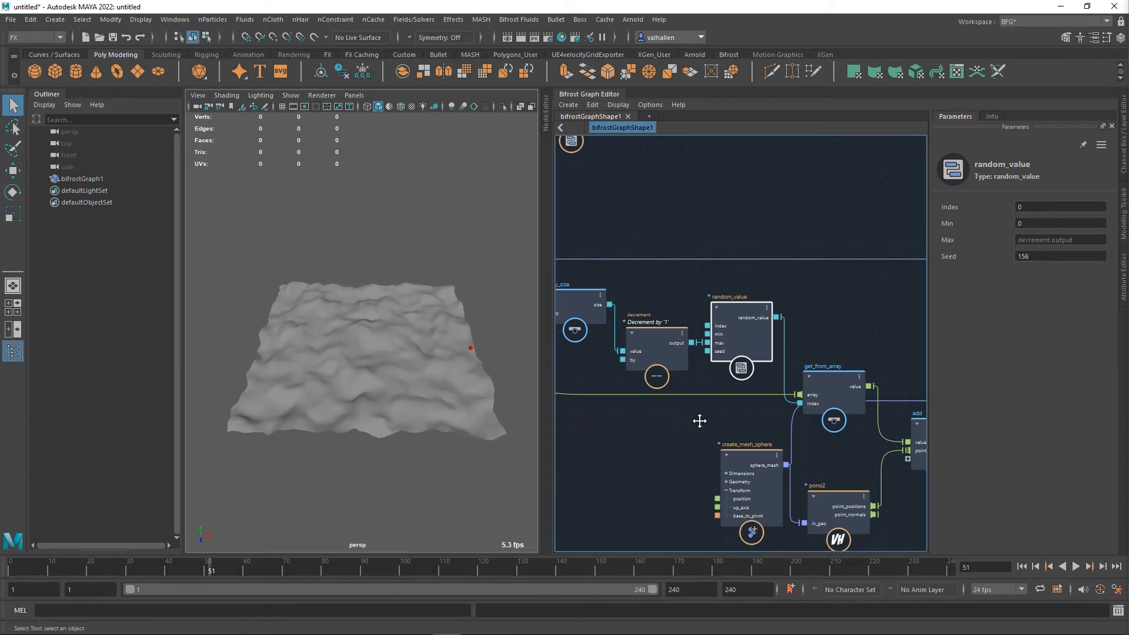
# Add a time_warp node above the random_value node and set its Type to seconds
pyautogui.moveTo(699, 421); pyautogui.dragTo(750, 461, button='middle')
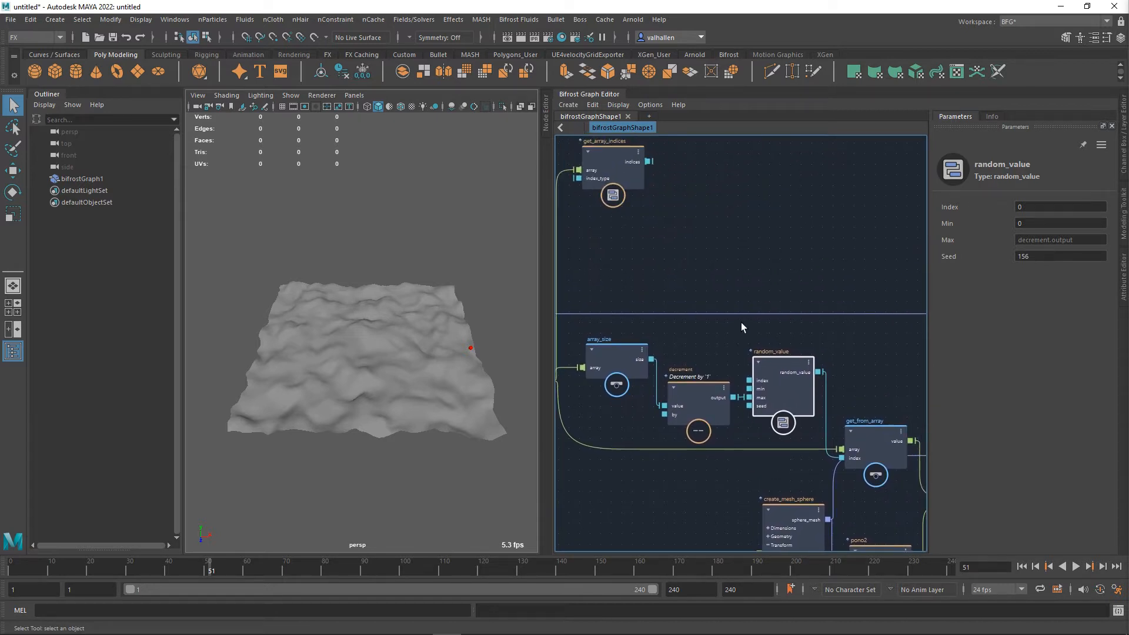
pyautogui.press('Tab')
pyautogui.write('time')
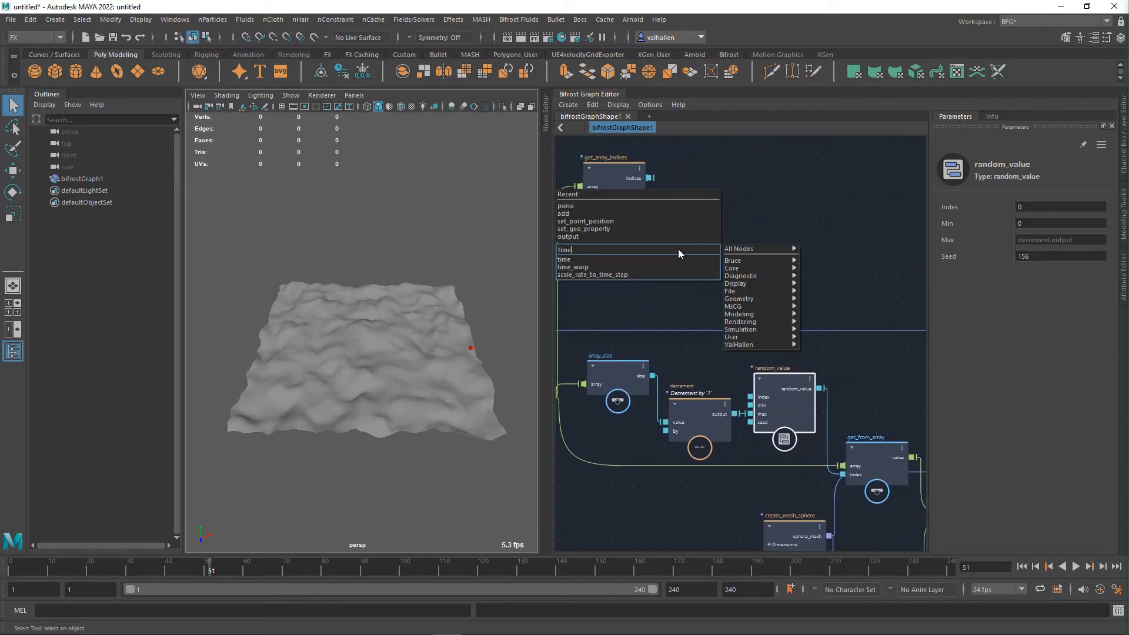
pyautogui.press('Down')
pyautogui.press('Return')
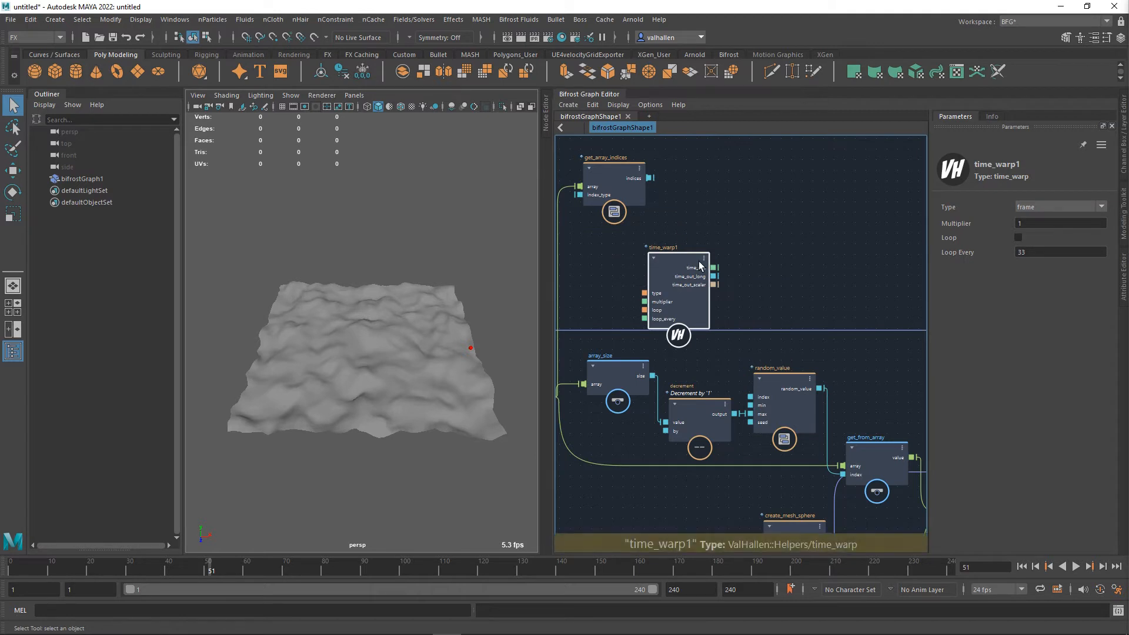
pyautogui.moveTo(699, 266); pyautogui.dragTo(718, 247)
pyautogui.click(1060, 207)
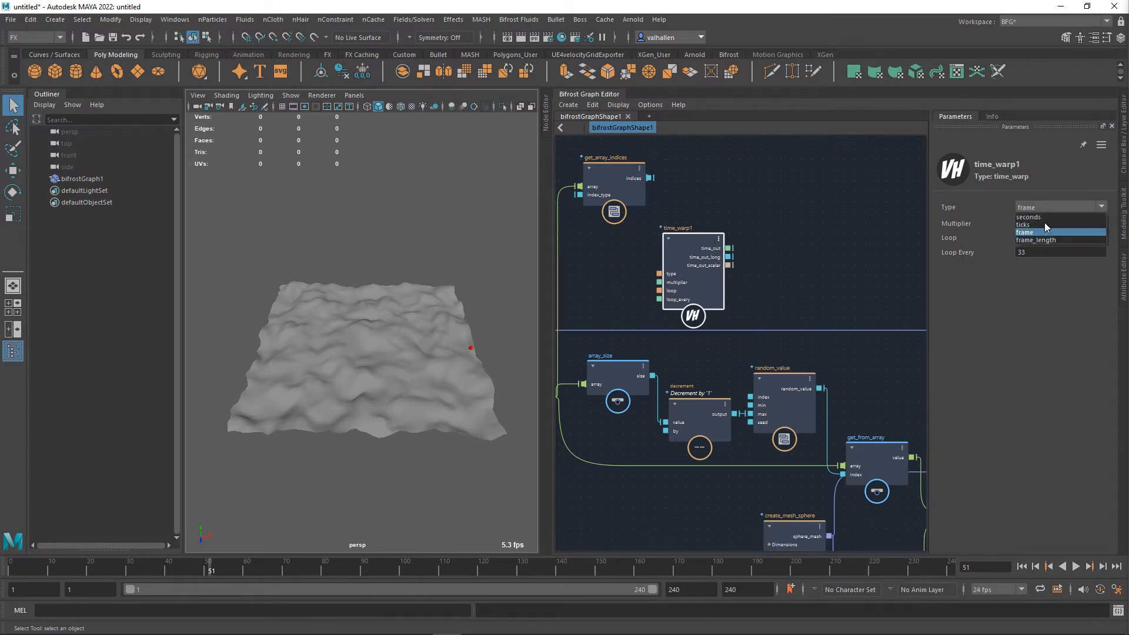
pyautogui.click(1019, 233)
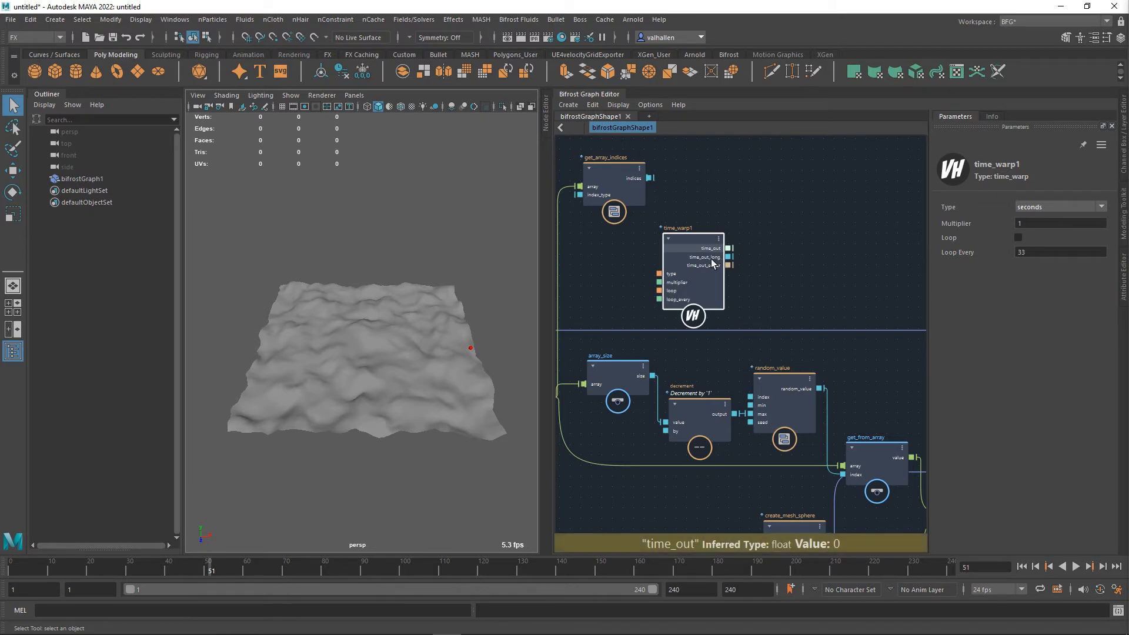
# Connect time_warp1's time_out_long to the random_value node's seed and play the animation from the first frame
pyautogui.moveTo(786, 384); pyautogui.dragTo(802, 383)
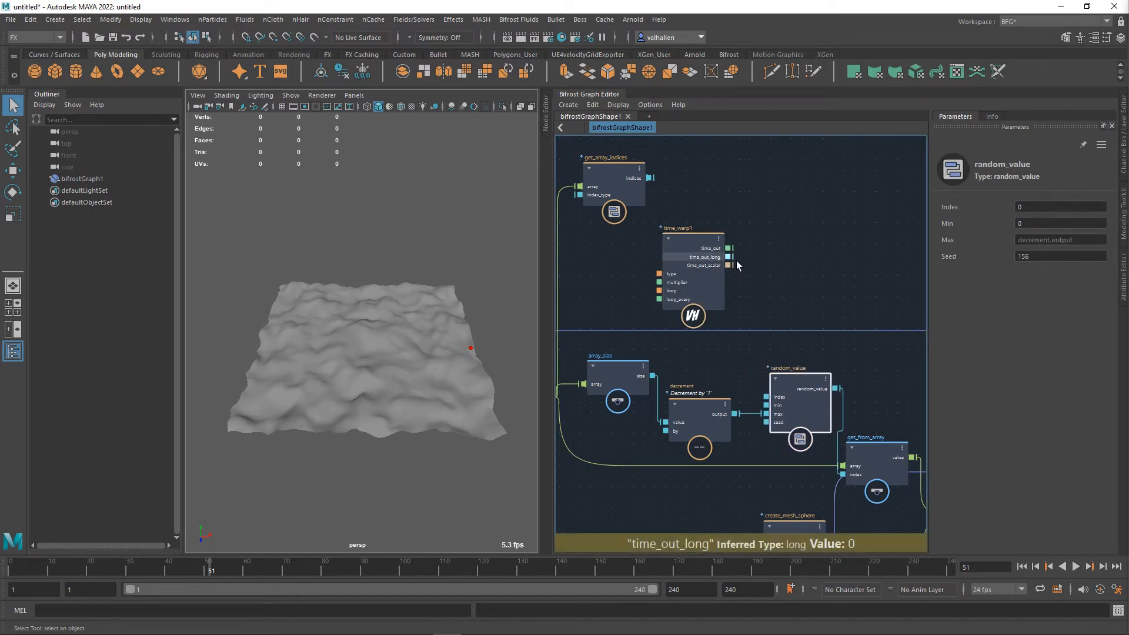
pyautogui.moveTo(780, 432); pyautogui.dragTo(778, 429)
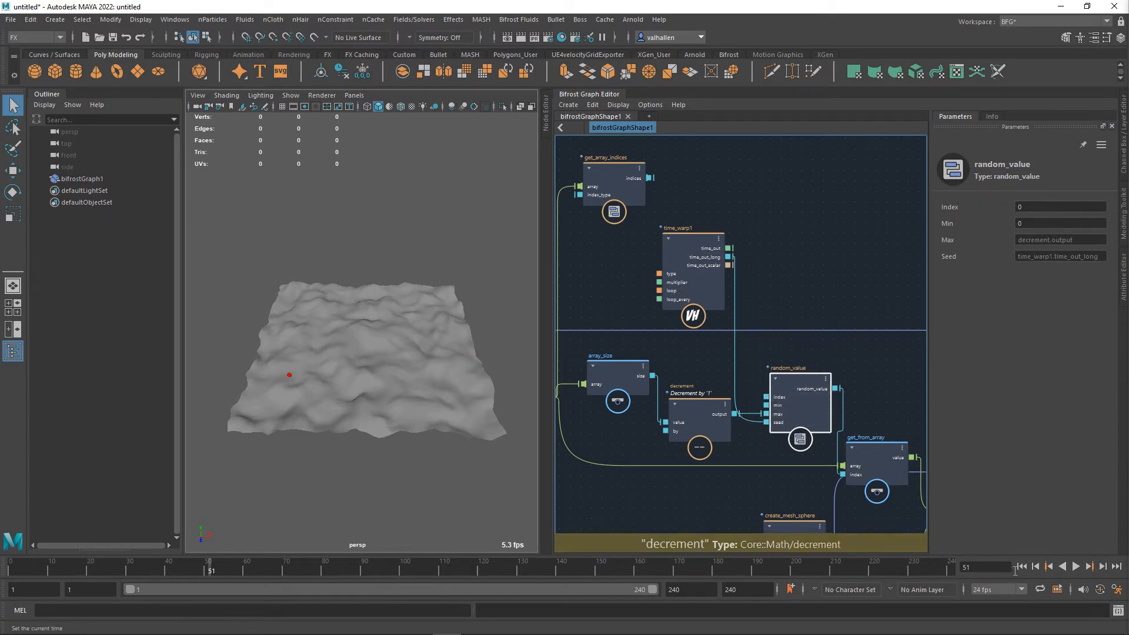
pyautogui.click(1021, 568)
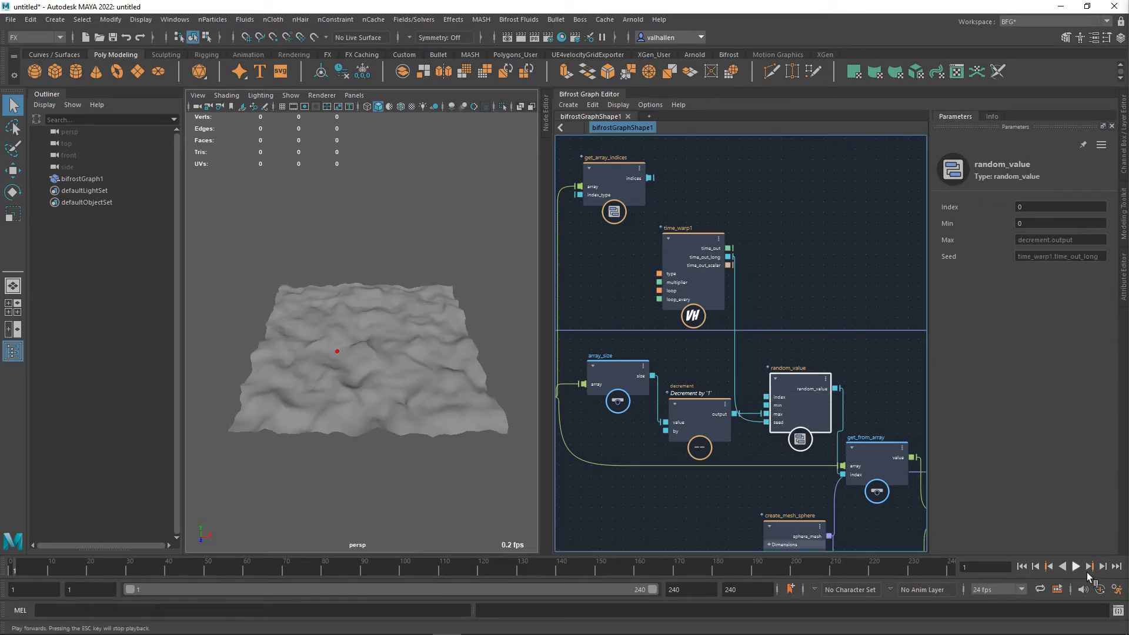
pyautogui.click(1080, 570)
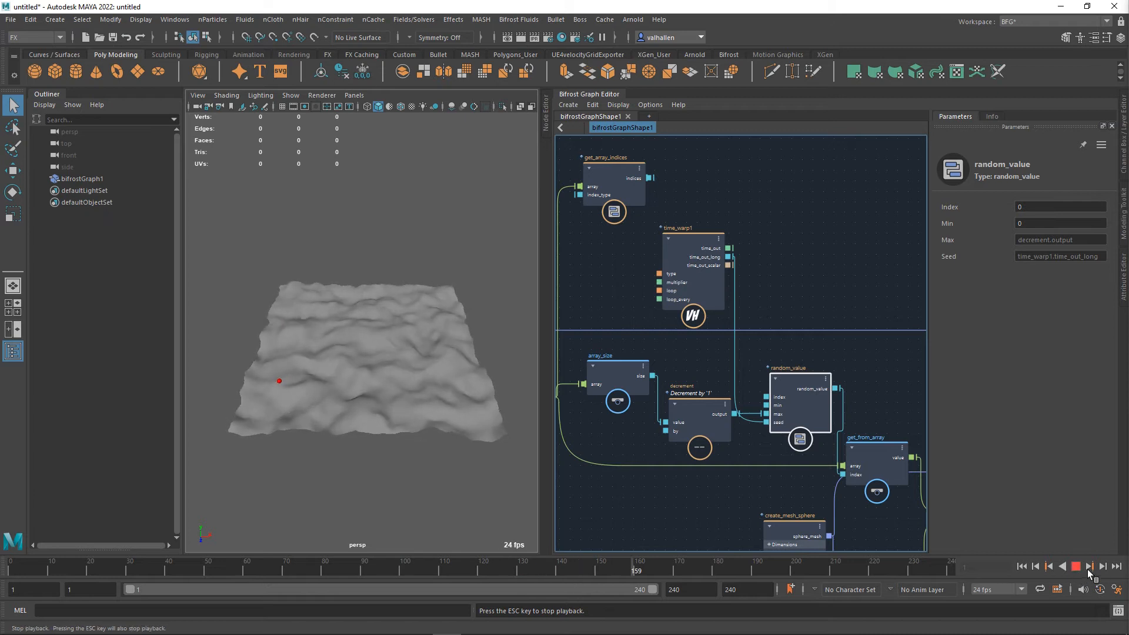
pyautogui.click(1075, 567)
# Set the time_warp1 node's Multiplier to 2
pyautogui.scroll(1, 734, 261)
pyautogui.scroll(1, 734, 261)
pyautogui.click(694, 253)
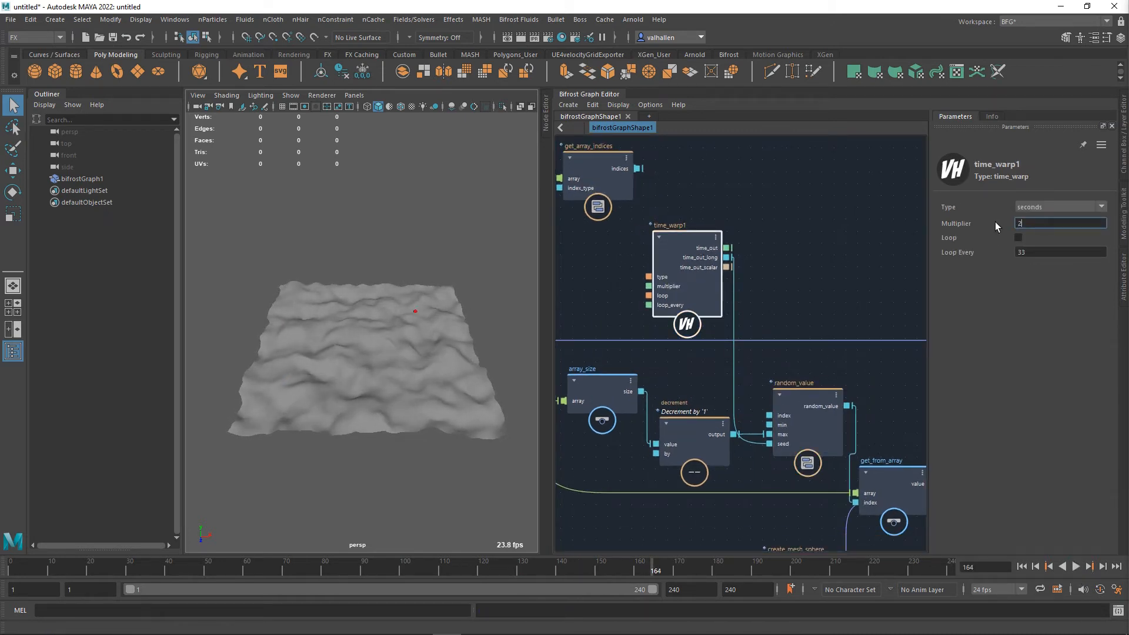
# Enable cached playback for the timeline and set the time_warp1 node's Multiplier to 0.5
pyautogui.rightClick(612, 574)
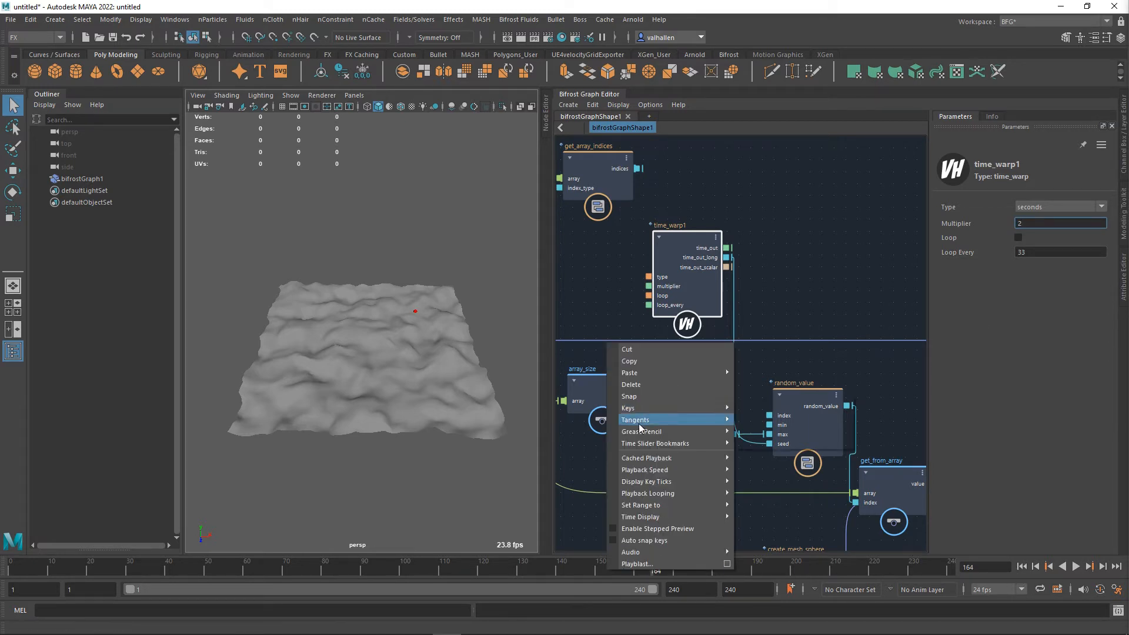
pyautogui.moveTo(649, 459)
pyautogui.click(743, 458)
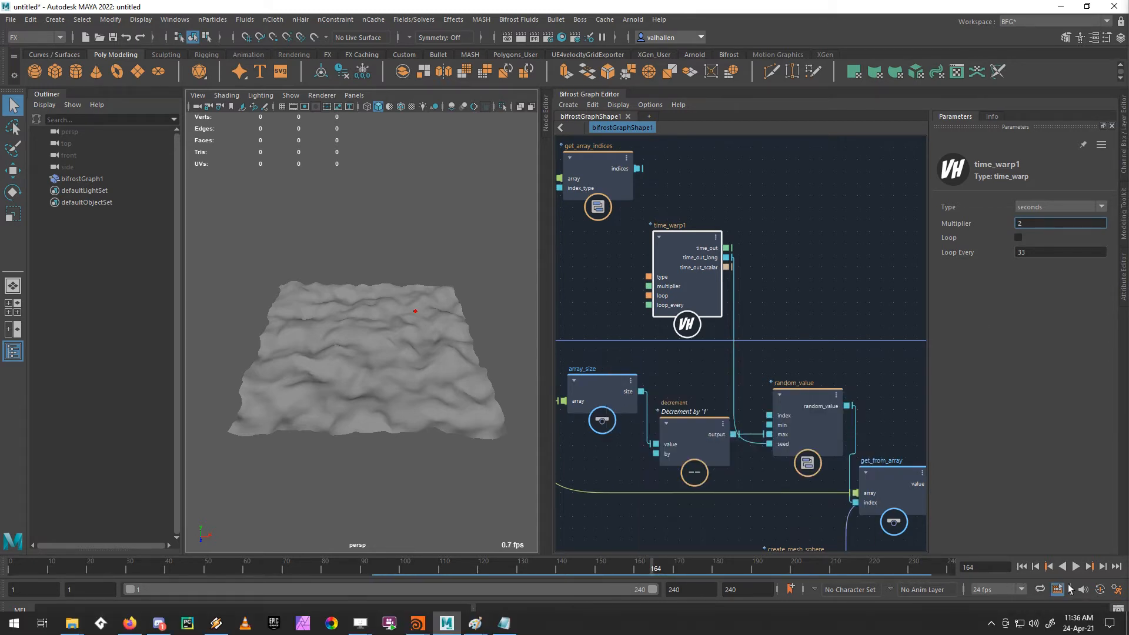
pyautogui.click(1024, 568)
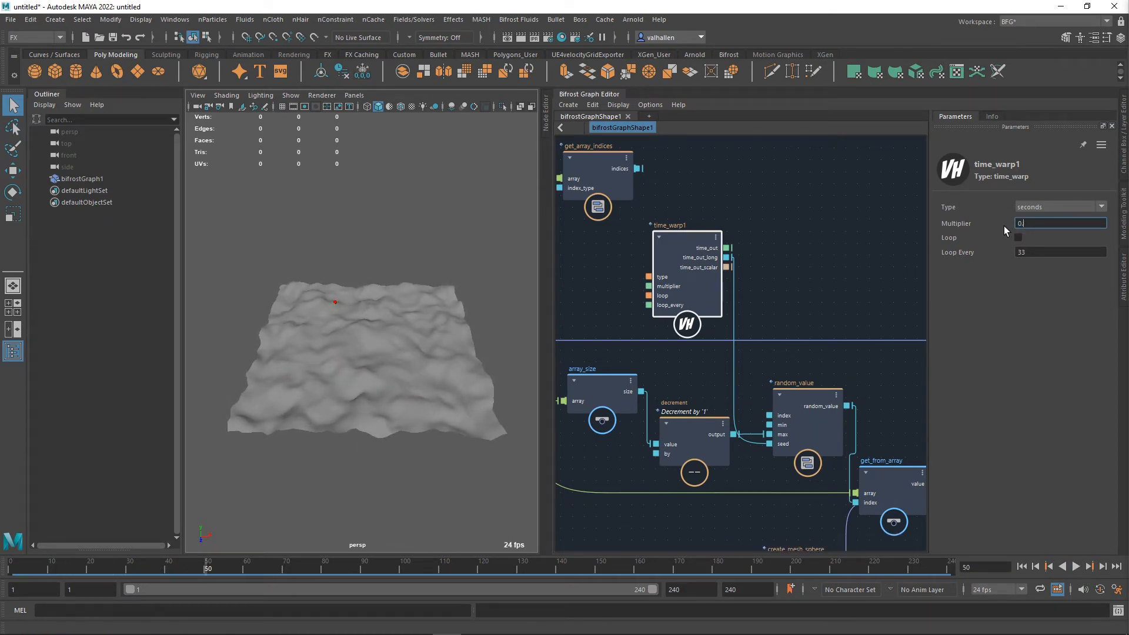
pyautogui.write('5')
pyautogui.press('Return')
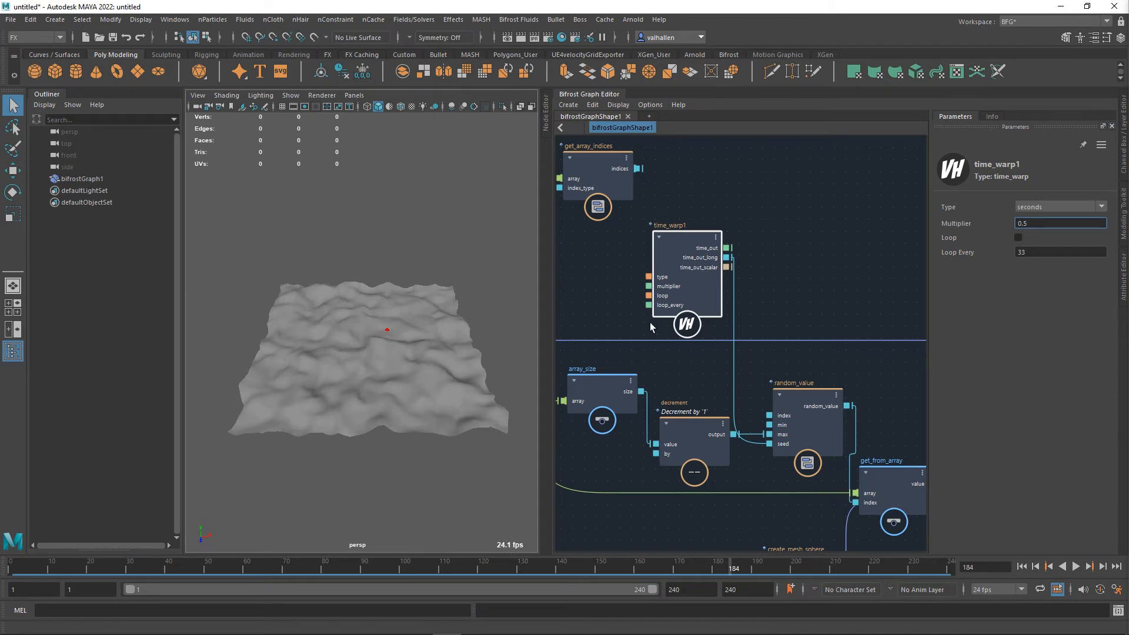
# Show the wireframe over the shaded surface and play the animation close to the red sphere
pyautogui.scroll(5, 374, 350)
pyautogui.keyDown('alt'); pyautogui.moveTo(374, 351); pyautogui.dragTo(420, 369); pyautogui.keyUp('alt')
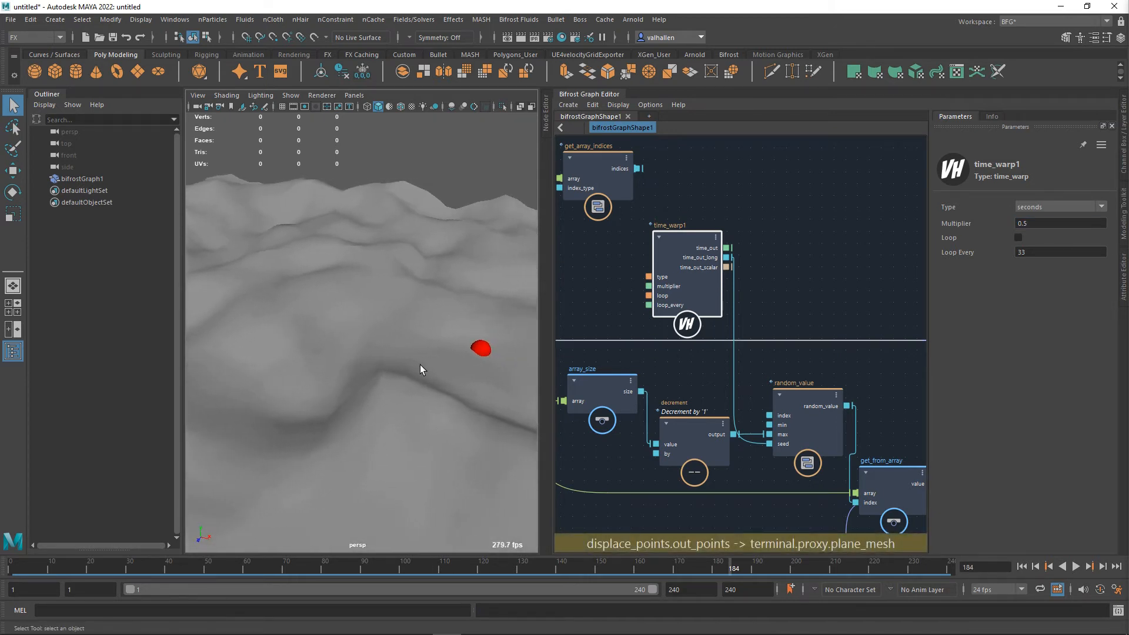
pyautogui.click(402, 109)
pyautogui.keyDown('alt'); pyautogui.moveTo(414, 316); pyautogui.dragTo(381, 348); pyautogui.keyUp('alt')
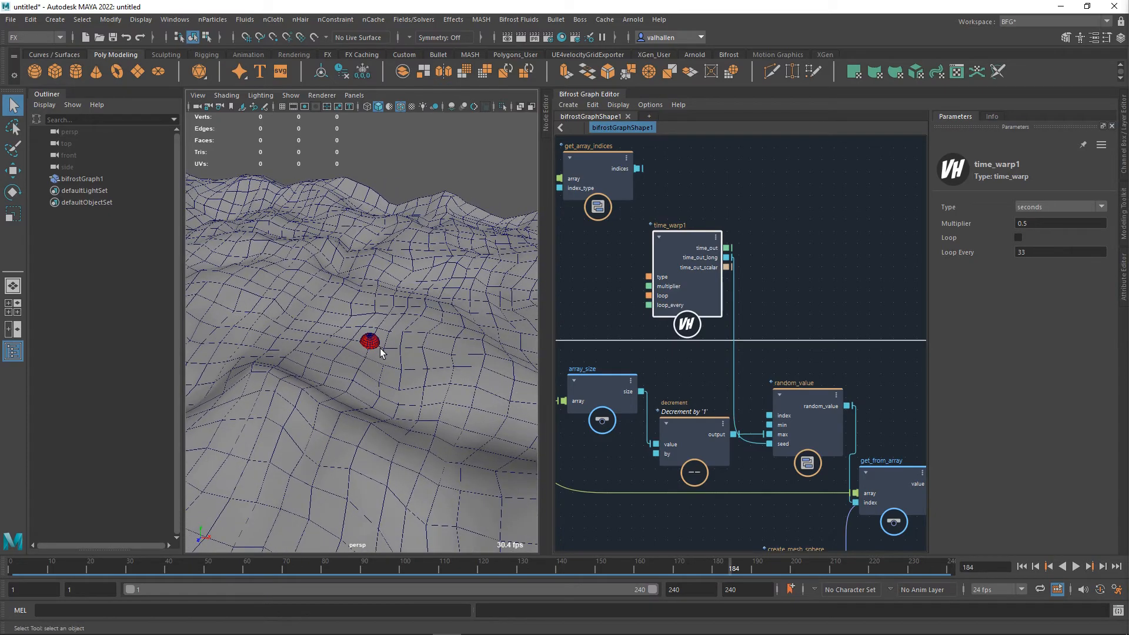
pyautogui.moveTo(73, 578); pyautogui.dragTo(440, 573)
pyautogui.hotkey('alt', 'v')
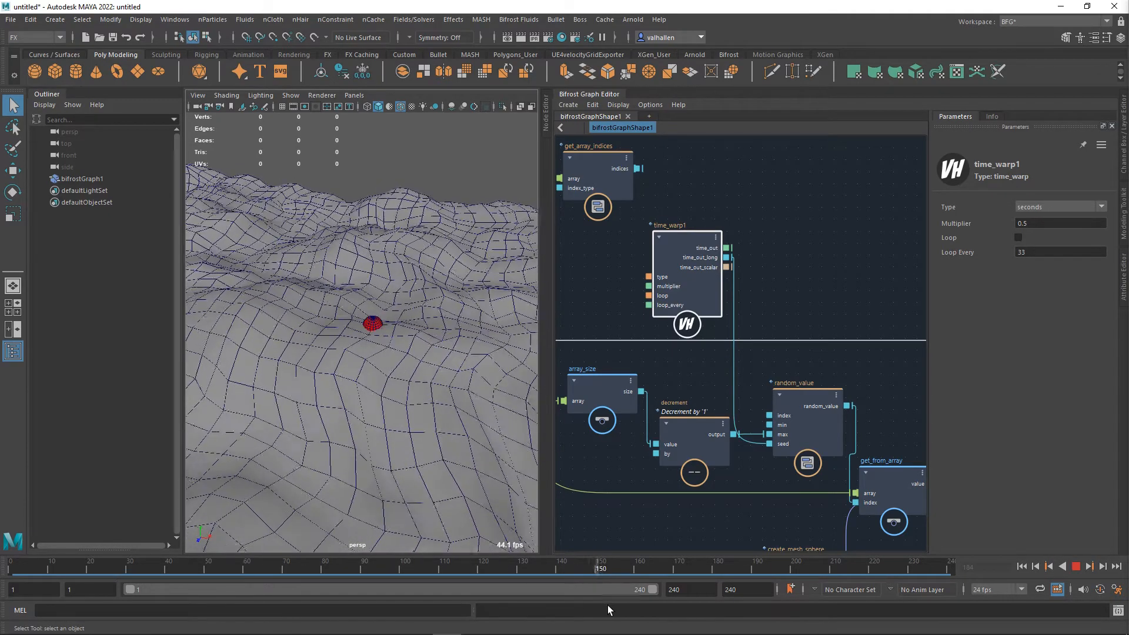
pyautogui.hotkey('alt', 'v')
# Disconnect time_warp1 from the random_value node's seed and replay the animation from the start with the red sphere in view
pyautogui.click(760, 451)
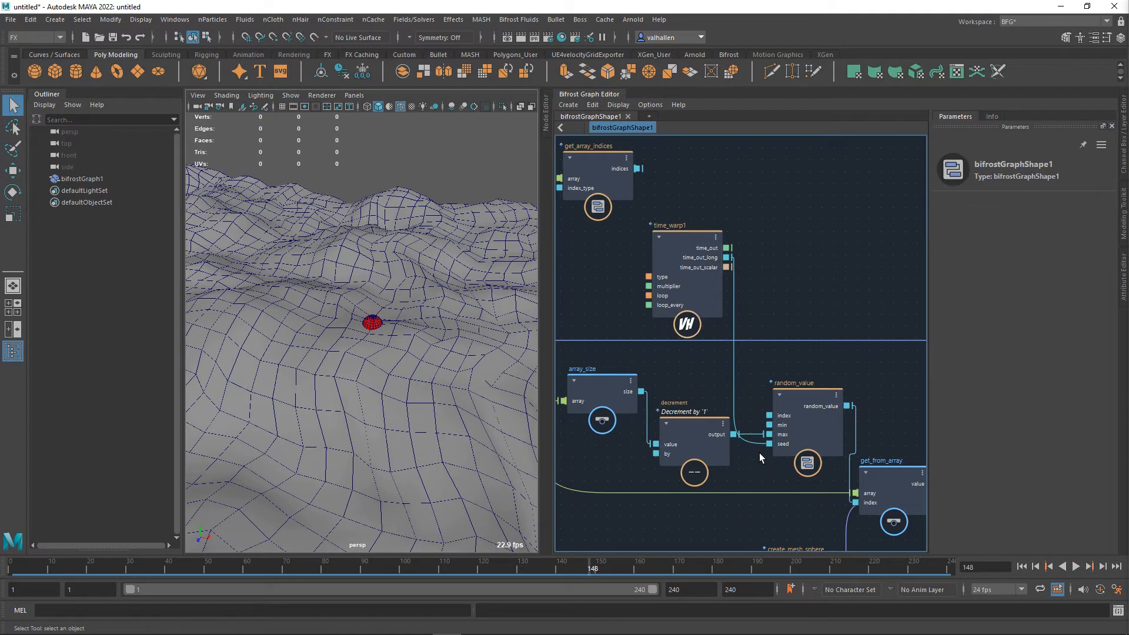
pyautogui.press('Delete')
pyautogui.scroll(-8, 396, 404)
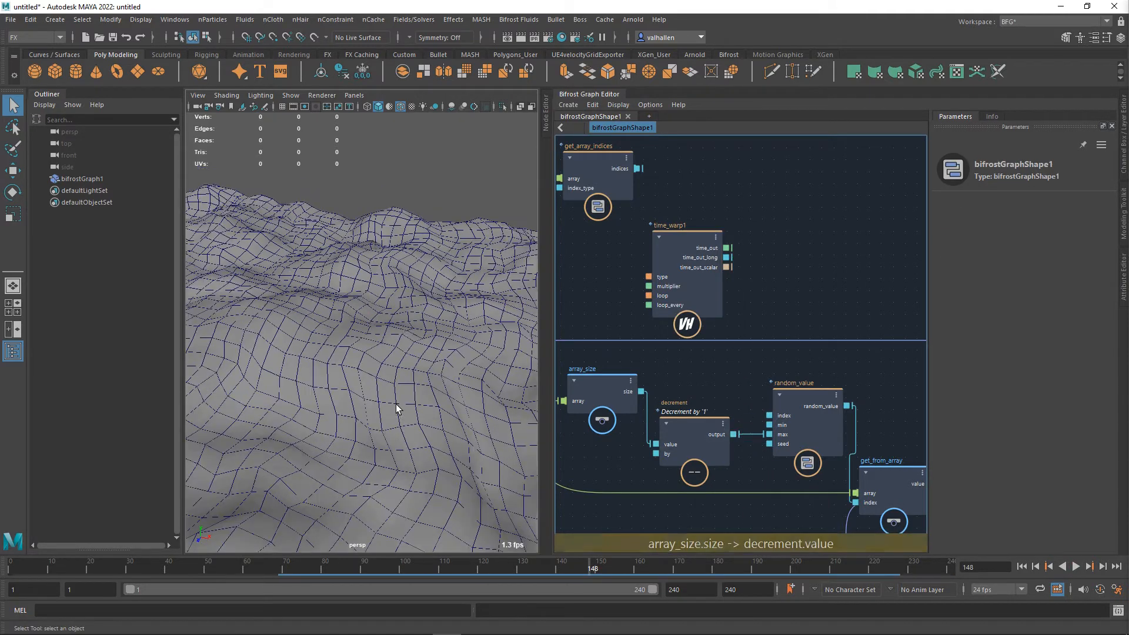
pyautogui.keyDown('alt'); pyautogui.moveTo(392, 410); pyautogui.dragTo(415, 403); pyautogui.keyUp('alt')
pyautogui.hotkey('alt', 'shift', 'v')
pyautogui.hotkey('alt', 'v')
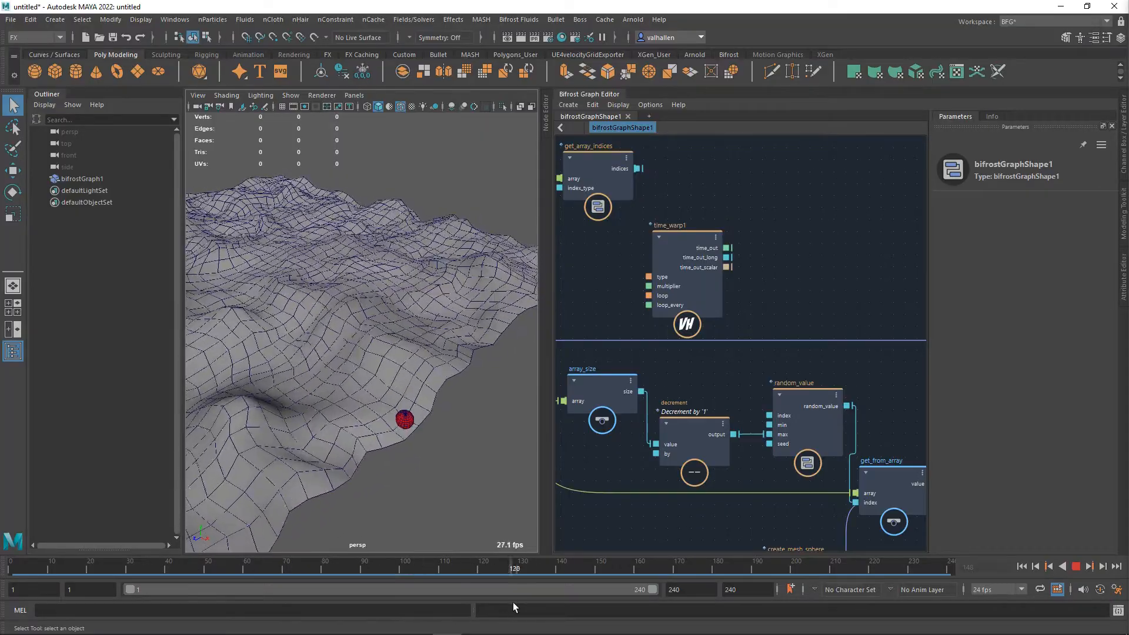
# Scrub and play the animation while examining how get_from_array, pono2, add and set_point_position place the sphere on the moving surface
pyautogui.moveTo(243, 583); pyautogui.dragTo(403, 566)
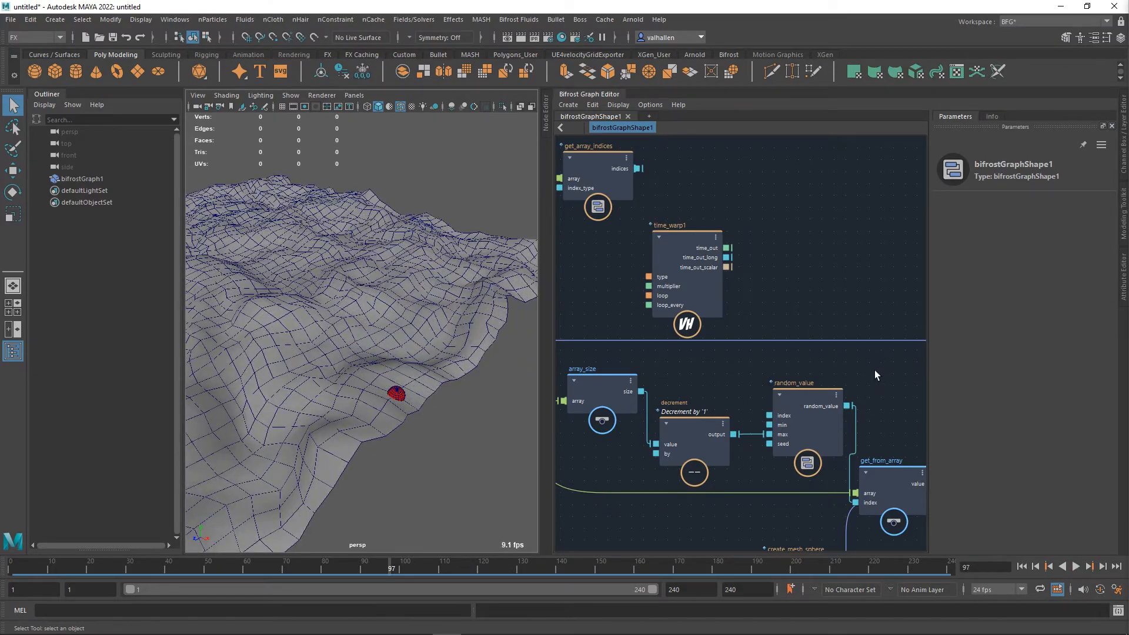
pyautogui.keyDown('alt'); pyautogui.moveTo(918, 404); pyautogui.dragTo(779, 337, button='middle'); pyautogui.keyUp('alt')
pyautogui.keyDown('alt'); pyautogui.moveTo(913, 429); pyautogui.dragTo(791, 353, button='middle'); pyautogui.keyUp('alt')
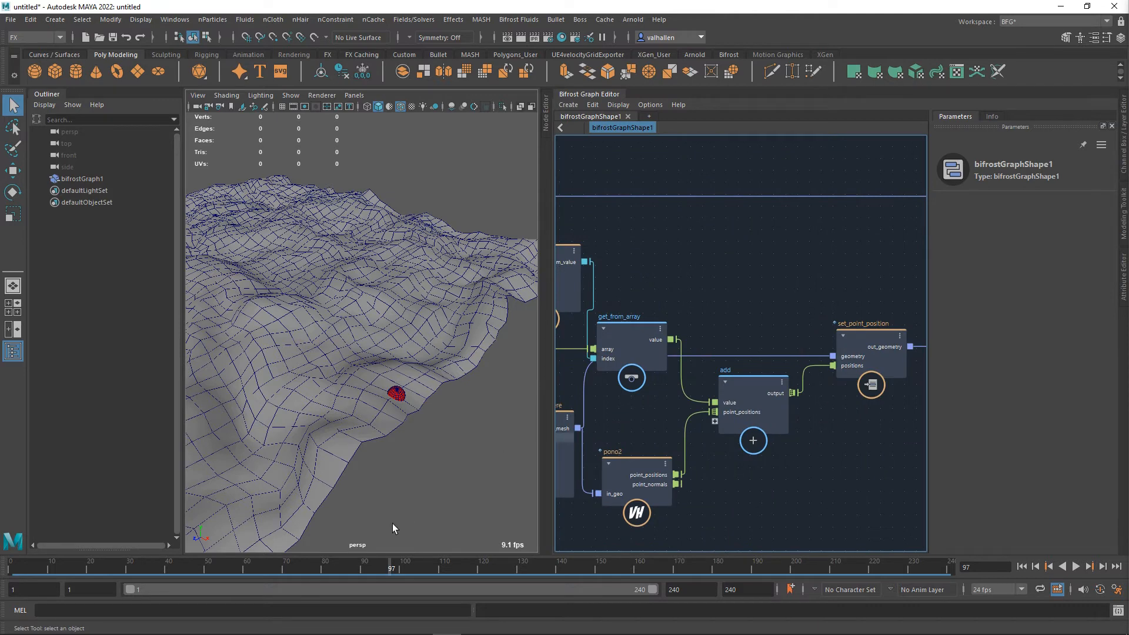
pyautogui.moveTo(282, 572)
pyautogui.mouseDown()
pyautogui.moveTo(310, 574)
pyautogui.moveTo(290, 573)
pyautogui.mouseUp()
pyautogui.scroll(-3, 711, 510)
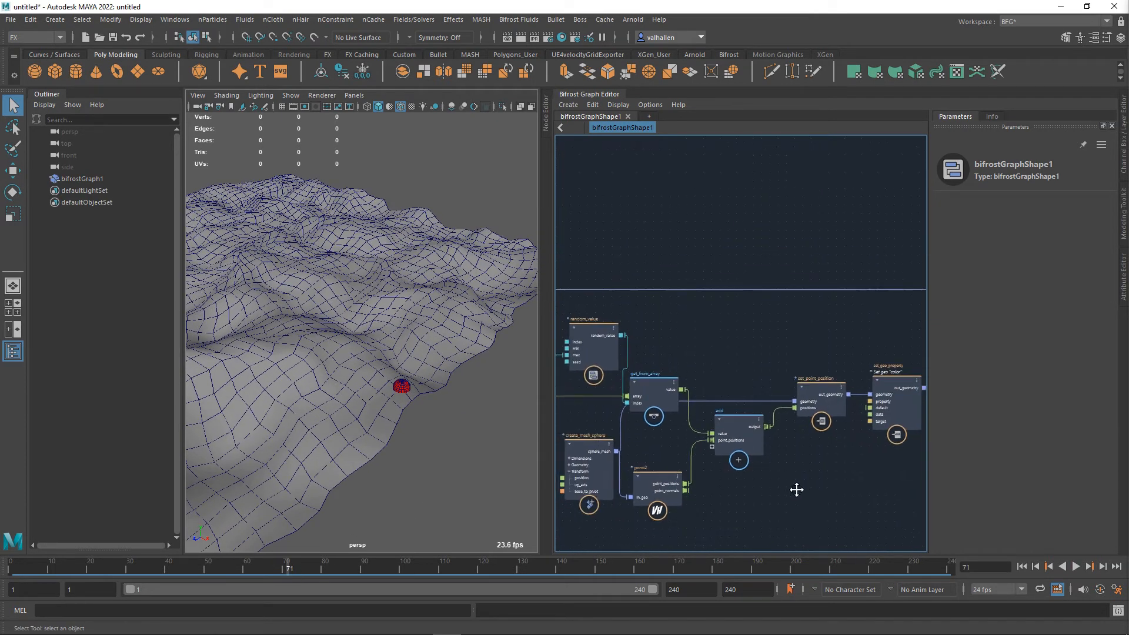
pyautogui.keyDown('alt'); pyautogui.moveTo(840, 475); pyautogui.dragTo(792, 488, button='middle'); pyautogui.keyUp('alt')
pyautogui.scroll(3, 826, 459)
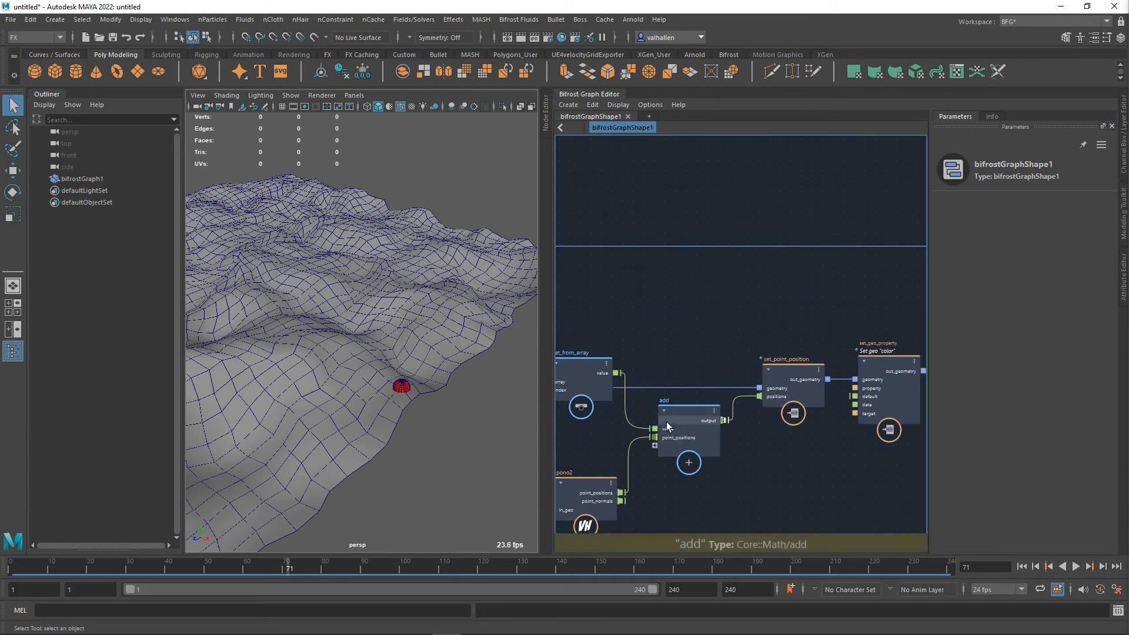
pyautogui.keyDown('alt'); pyautogui.moveTo(602, 529); pyautogui.dragTo(666, 480, button='middle'); pyautogui.keyUp('alt')
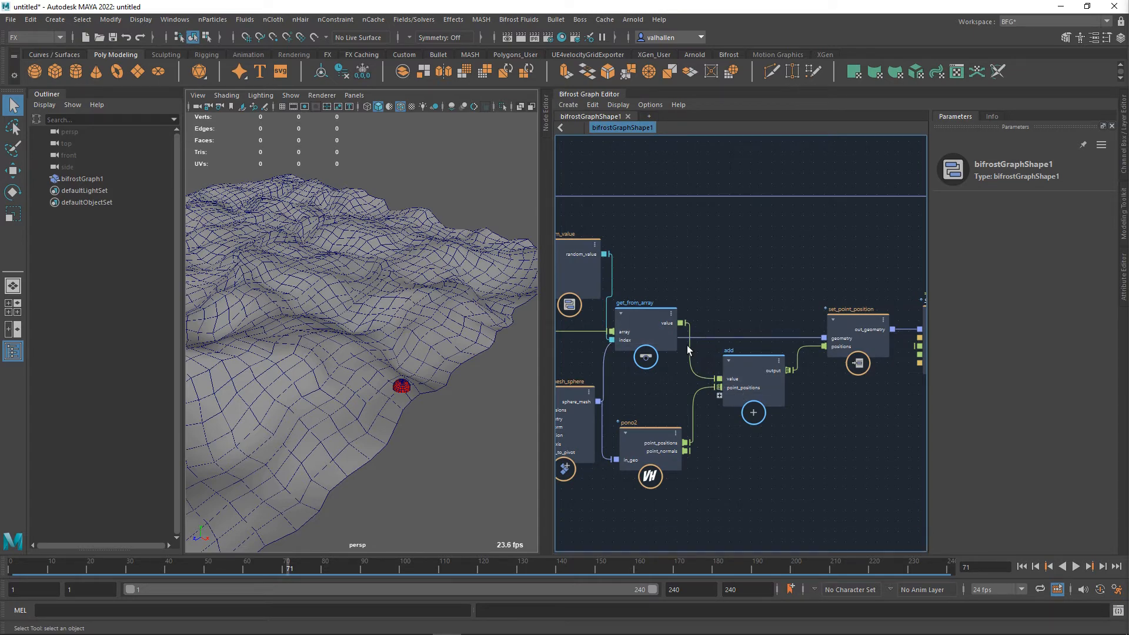
pyautogui.hotkey('alt', 'v')
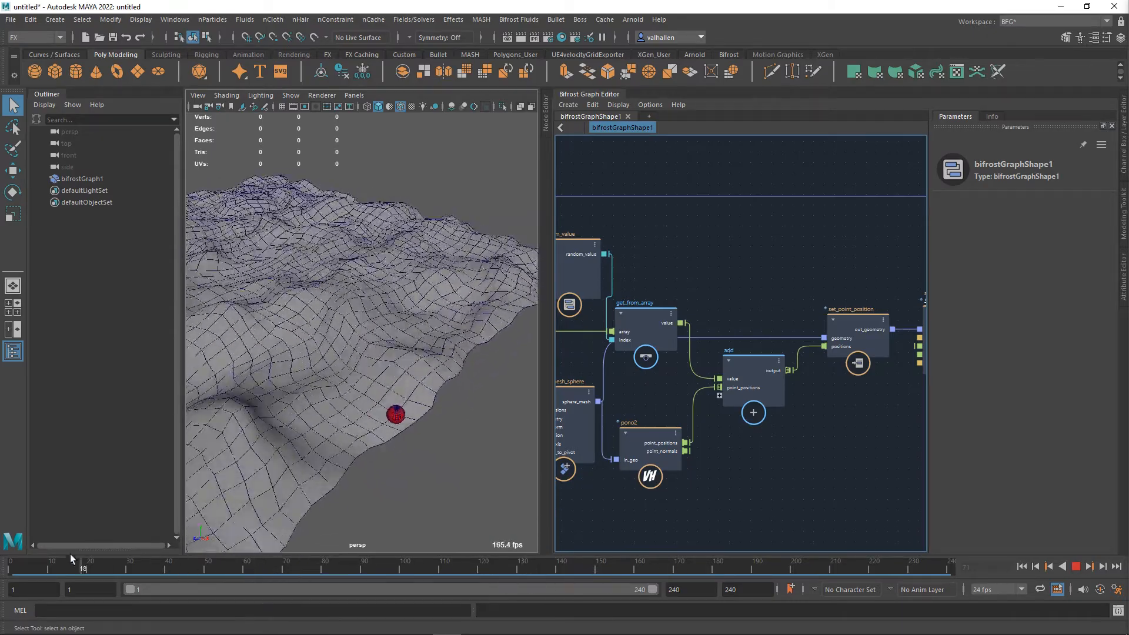
# Move create_mesh_plane away from the turbulence nodes, and move time_warp and fractal_turbulence_field together to a clear area below it
pyautogui.keyDown('alt'); pyautogui.moveTo(648, 384); pyautogui.dragTo(847, 419, button='middle'); pyautogui.keyUp('alt')
pyautogui.keyDown('alt'); pyautogui.moveTo(684, 405); pyautogui.dragTo(940, 444, button='middle'); pyautogui.keyUp('alt')
pyautogui.keyDown('alt'); pyautogui.moveTo(674, 409); pyautogui.dragTo(930, 414, button='middle'); pyautogui.keyUp('alt')
pyautogui.scroll(-1, 764, 402)
pyautogui.keyDown('alt'); pyautogui.moveTo(727, 406); pyautogui.dragTo(829, 451, button='middle'); pyautogui.keyUp('alt')
pyautogui.scroll(3, 806, 434)
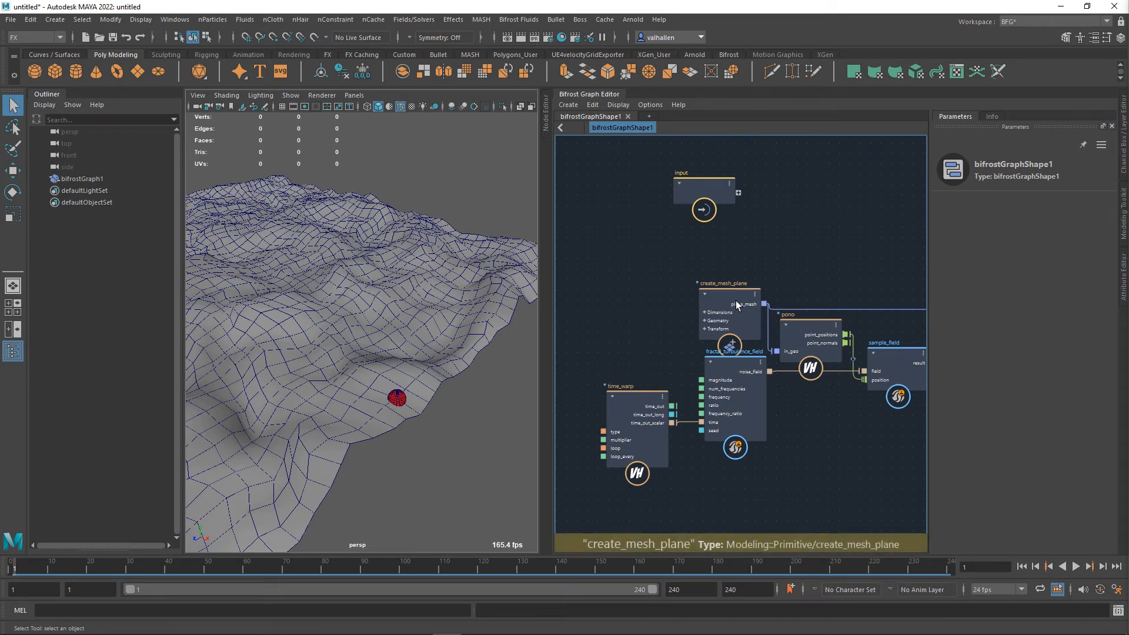
pyautogui.moveTo(740, 317); pyautogui.dragTo(619, 269)
pyautogui.moveTo(793, 388)
pyautogui.keyDown('alt'); pyautogui.mouseDown(button='middle')
pyautogui.moveTo(778, 362)
pyautogui.moveTo(786, 392)
pyautogui.moveTo(796, 374)
pyautogui.mouseUp(button='middle'); pyautogui.keyUp('alt')
pyautogui.moveTo(607, 476)
pyautogui.mouseDown()
pyautogui.moveTo(746, 363)
pyautogui.moveTo(723, 454)
pyautogui.mouseUp()
pyautogui.keyDown('alt'); pyautogui.moveTo(815, 318); pyautogui.dragTo(810, 389, button='middle'); pyautogui.keyUp('alt')
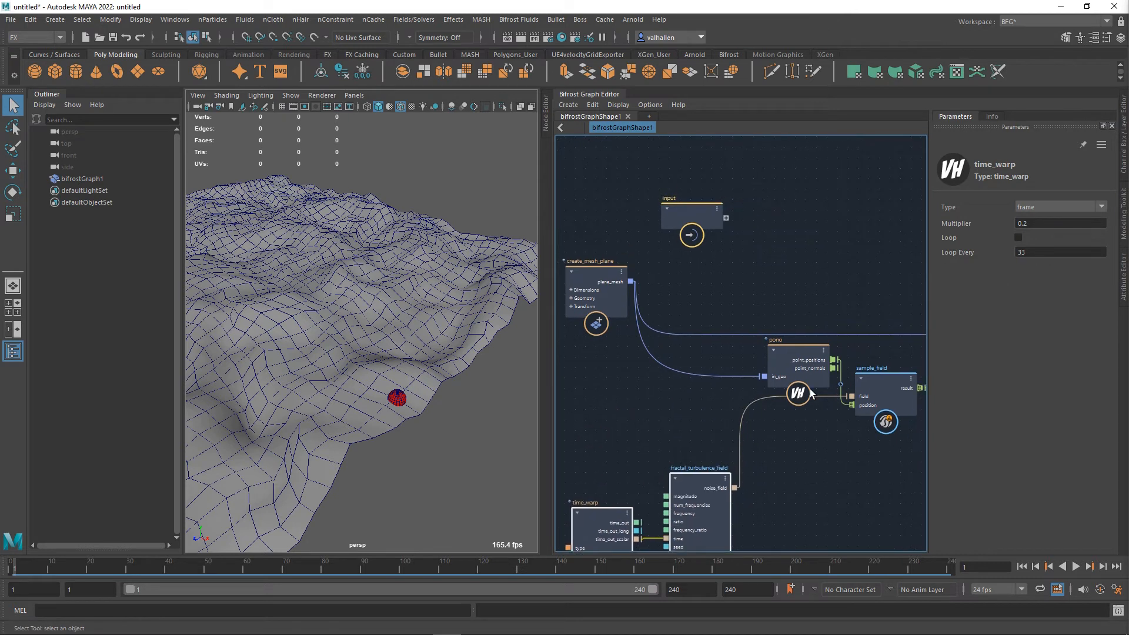
# Align the pono node beside create_mesh_plane and move sample_field farther away from displace_points
pyautogui.moveTo(606, 296); pyautogui.dragTo(610, 315)
pyautogui.moveTo(784, 351); pyautogui.dragTo(709, 274)
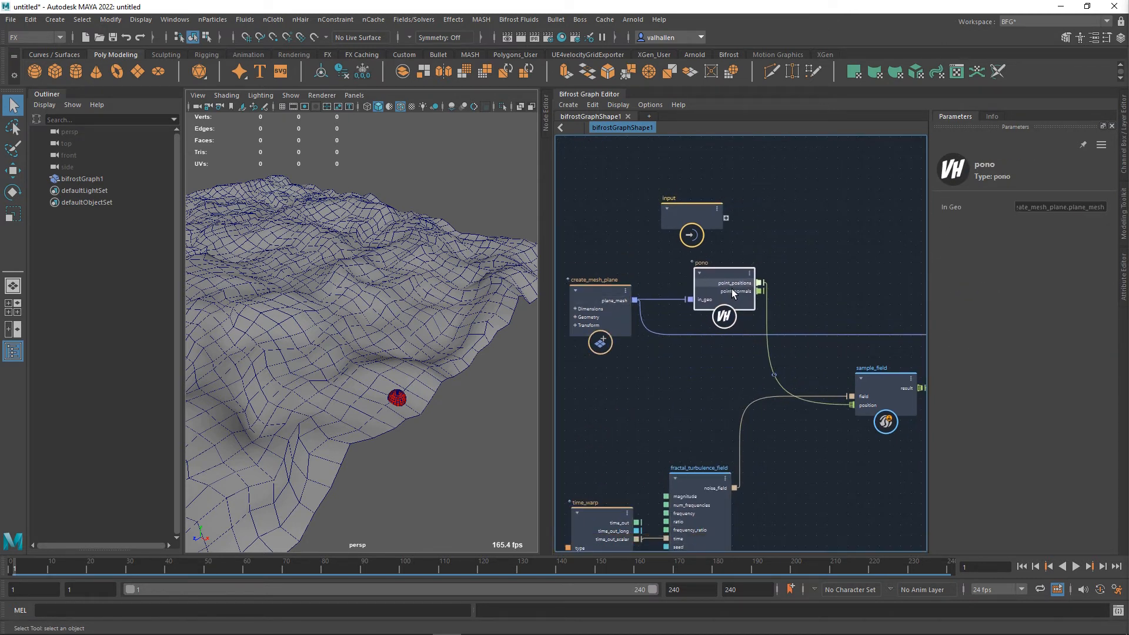
pyautogui.keyDown('alt'); pyautogui.moveTo(875, 323); pyautogui.dragTo(791, 277, button='middle'); pyautogui.keyUp('alt')
pyautogui.keyDown('alt'); pyautogui.moveTo(691, 383); pyautogui.dragTo(790, 344, button='middle'); pyautogui.keyUp('alt')
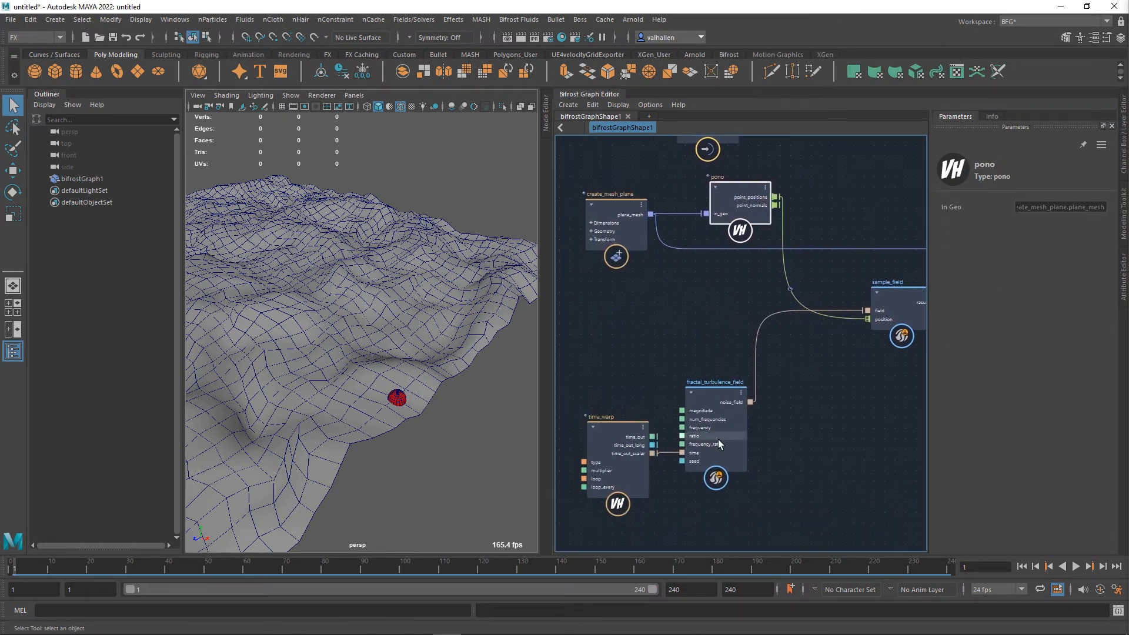
pyautogui.keyDown('alt'); pyautogui.moveTo(857, 441); pyautogui.dragTo(778, 487, button='middle'); pyautogui.keyUp('alt')
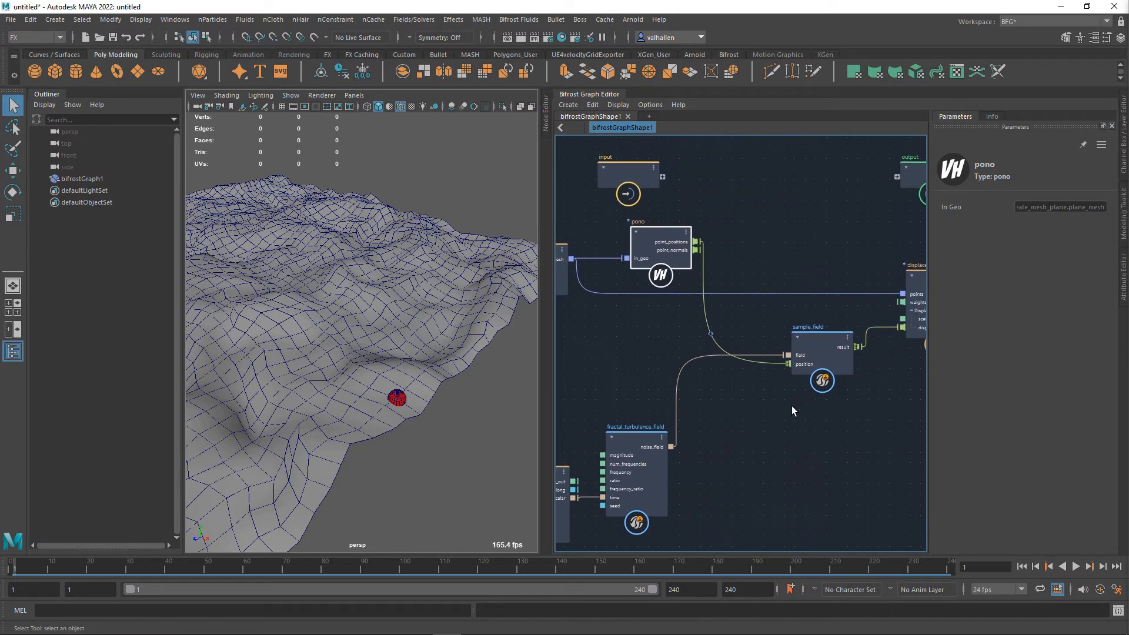
pyautogui.moveTo(832, 343); pyautogui.dragTo(767, 341)
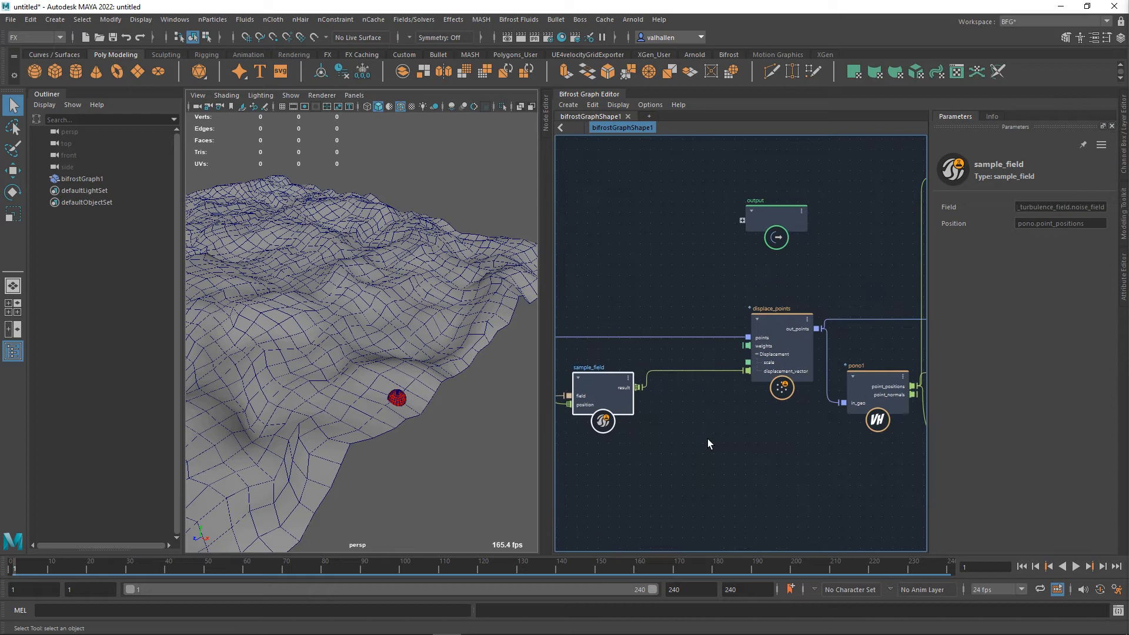
# Move the displace_points node closer to sample_field in the graph
pyautogui.keyDown('alt'); pyautogui.moveTo(708, 438); pyautogui.dragTo(725, 446, button='middle'); pyautogui.keyUp('alt')
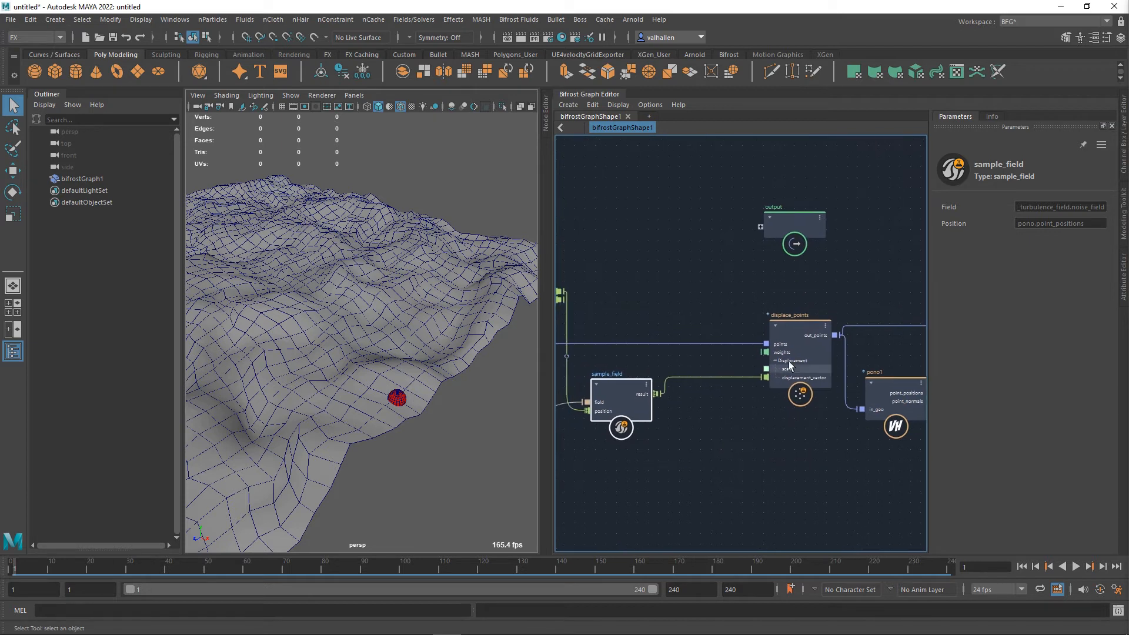
pyautogui.click(778, 330)
pyautogui.moveTo(779, 330); pyautogui.dragTo(735, 351)
pyautogui.scroll(2, 720, 440)
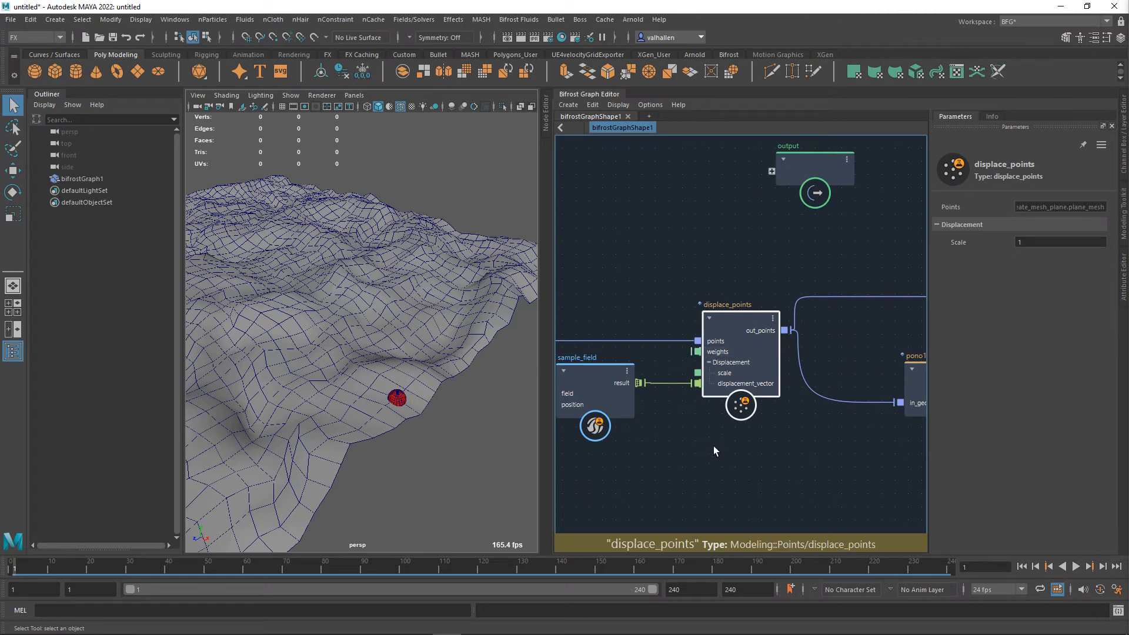
pyautogui.keyDown('alt'); pyautogui.moveTo(714, 447); pyautogui.dragTo(751, 434, button='middle'); pyautogui.keyUp('alt')
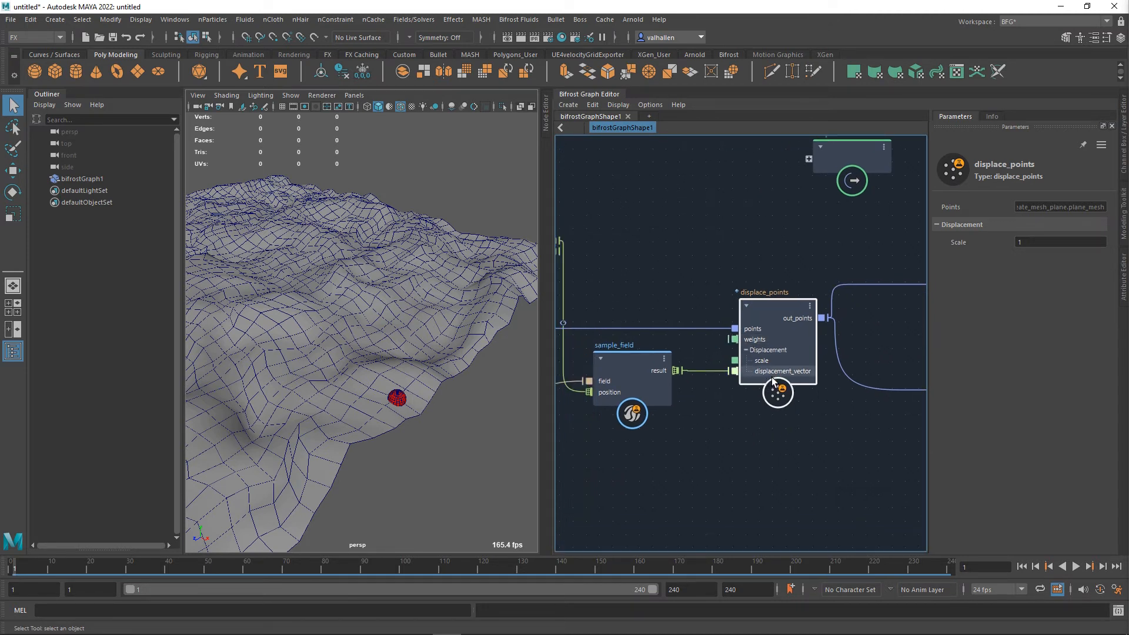
pyautogui.moveTo(716, 414)
pyautogui.keyDown('alt'); pyautogui.mouseDown(button='middle')
pyautogui.moveTo(730, 407)
pyautogui.moveTo(711, 419)
pyautogui.mouseUp(button='middle'); pyautogui.keyUp('alt')
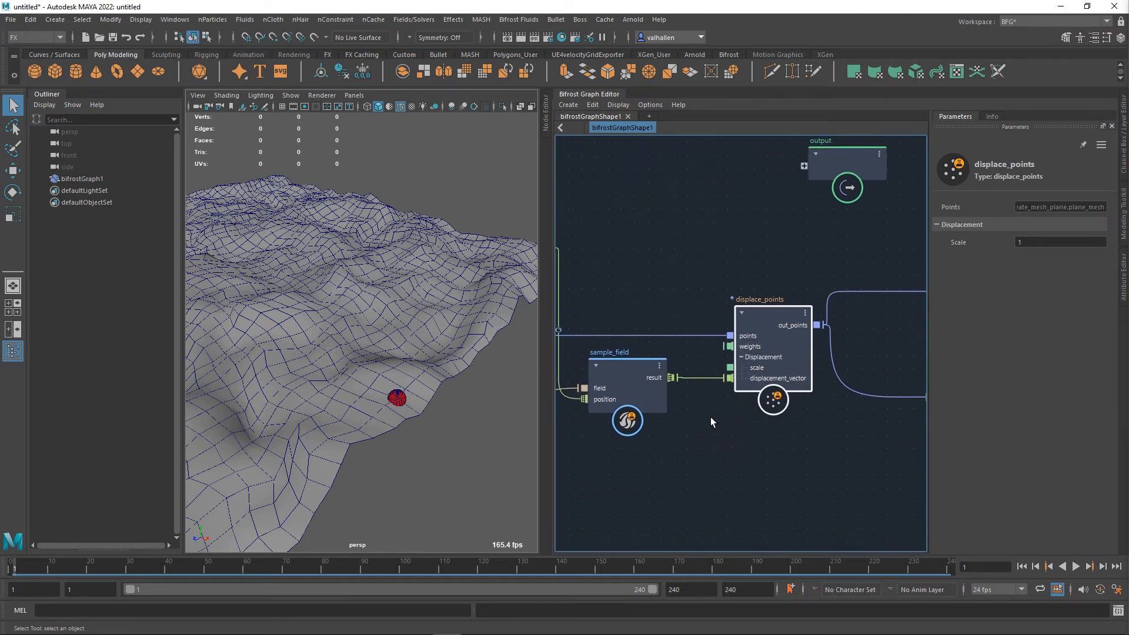
# Disconnect sample_field's result from displace_points' displacement_vector and try feeding it into weights, undoing that link
pyautogui.moveTo(715, 381); pyautogui.dragTo(700, 407)
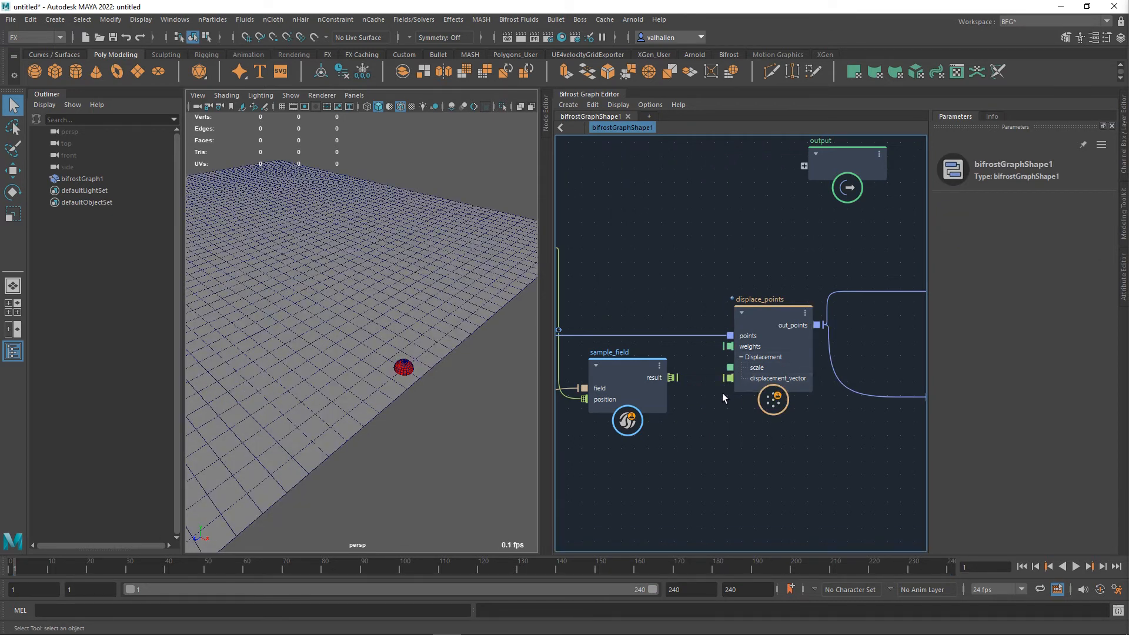
pyautogui.moveTo(772, 388); pyautogui.dragTo(770, 394)
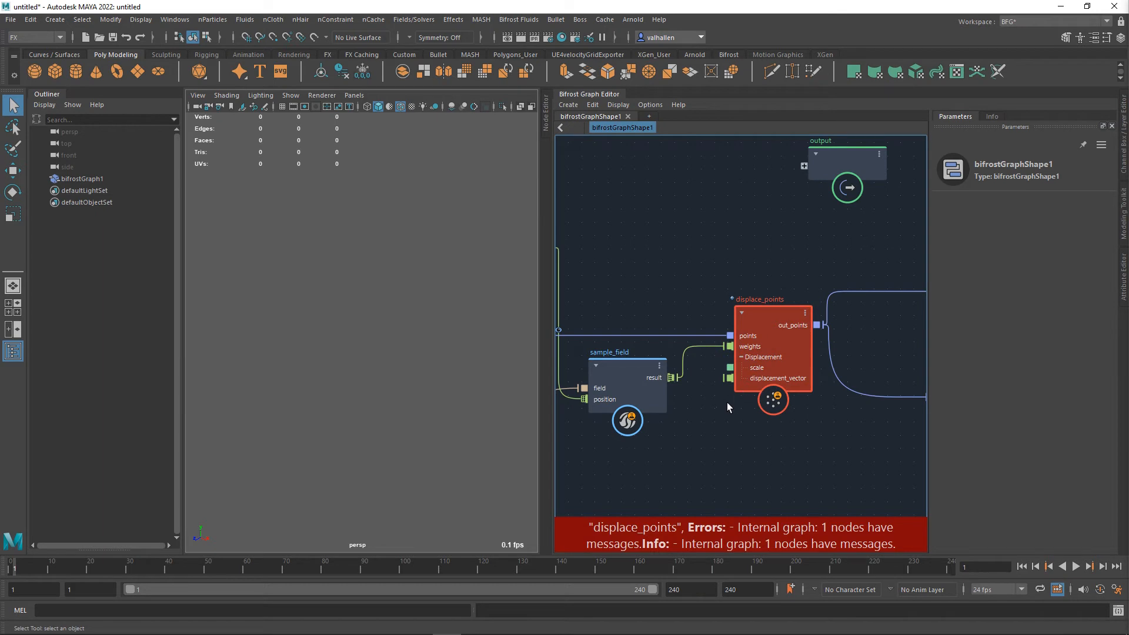
pyautogui.hotkey('ctrl', 'z')
# Add a length node and route sample_field's result through it into displace_points' weights
pyautogui.keyDown('alt'); pyautogui.moveTo(711, 414); pyautogui.dragTo(838, 406, button='middle'); pyautogui.keyUp('alt')
pyautogui.keyDown('alt'); pyautogui.moveTo(753, 415); pyautogui.dragTo(741, 397, button='middle'); pyautogui.keyUp('alt')
pyautogui.scroll(-2, 741, 397)
pyautogui.press('Tab')
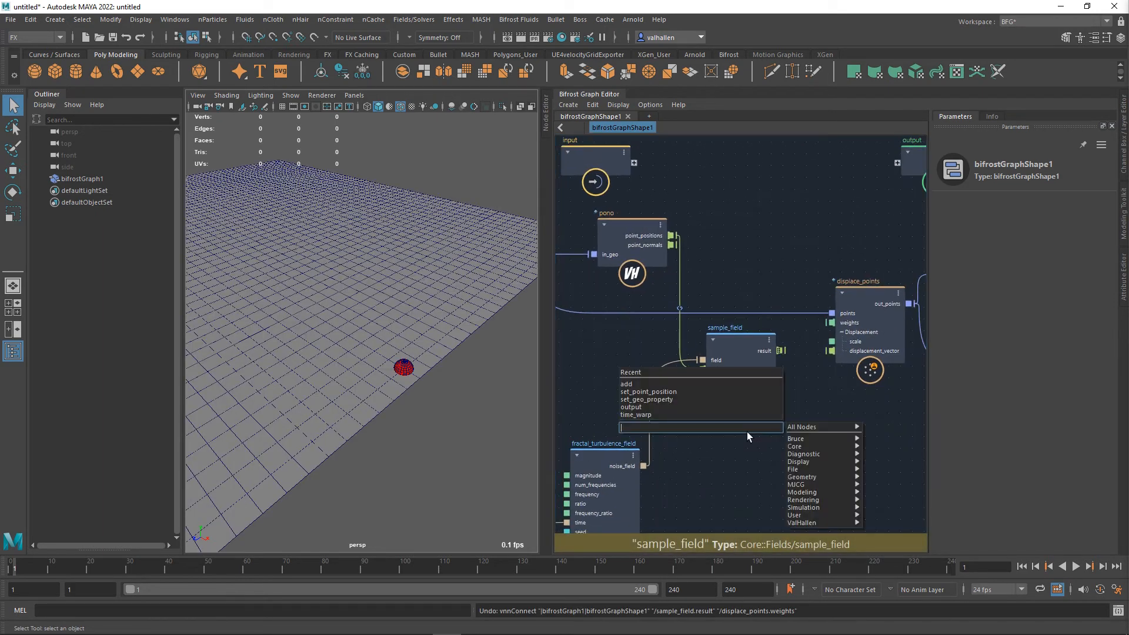
pyautogui.write('length')
pyautogui.press('Return')
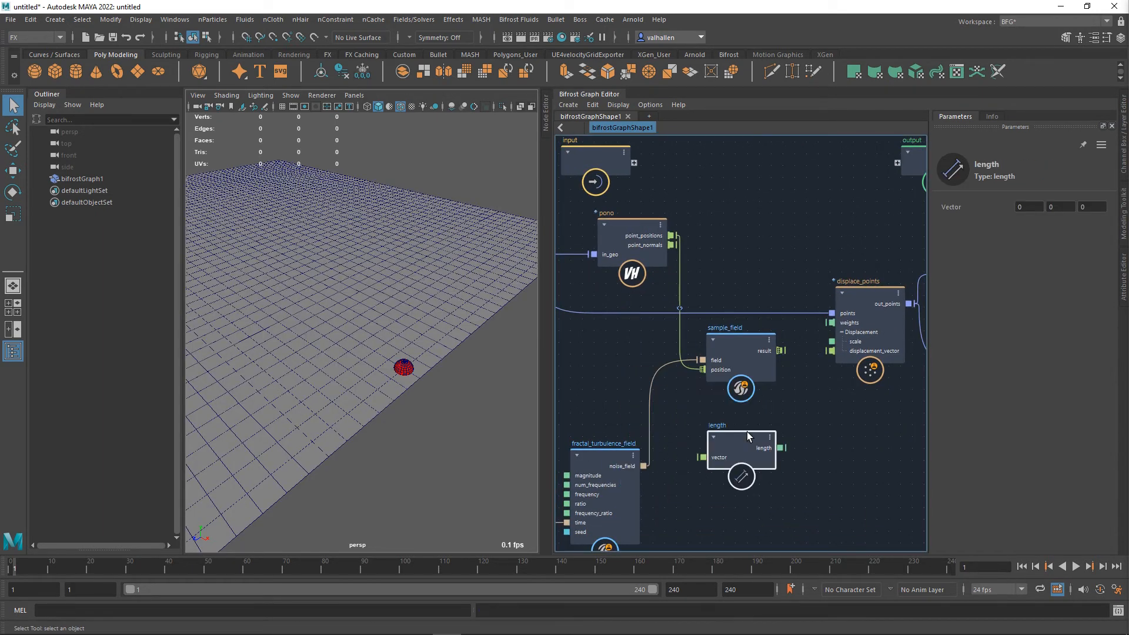
pyautogui.moveTo(748, 435); pyautogui.dragTo(814, 410)
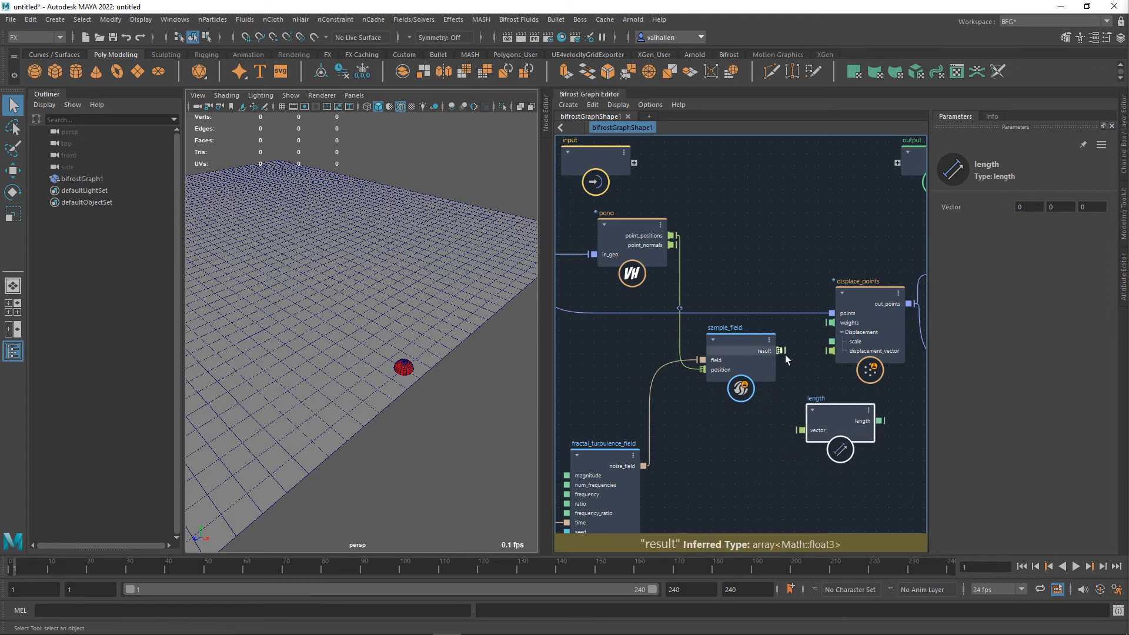
pyautogui.moveTo(786, 356); pyautogui.dragTo(833, 323)
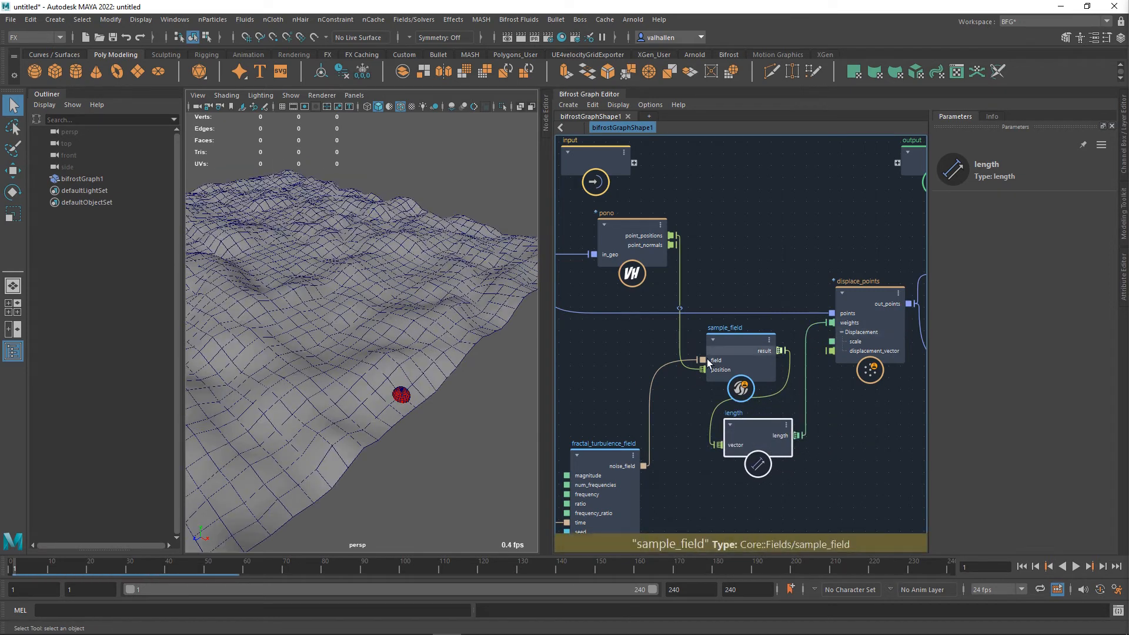
# Play and scrub the animation to examine how the length-driven weights displace the plane
pyautogui.moveTo(336, 390)
pyautogui.keyDown('alt'); pyautogui.mouseDown()
pyautogui.moveTo(350, 419)
pyautogui.moveTo(328, 373)
pyautogui.moveTo(337, 382)
pyautogui.mouseUp(); pyautogui.keyUp('alt')
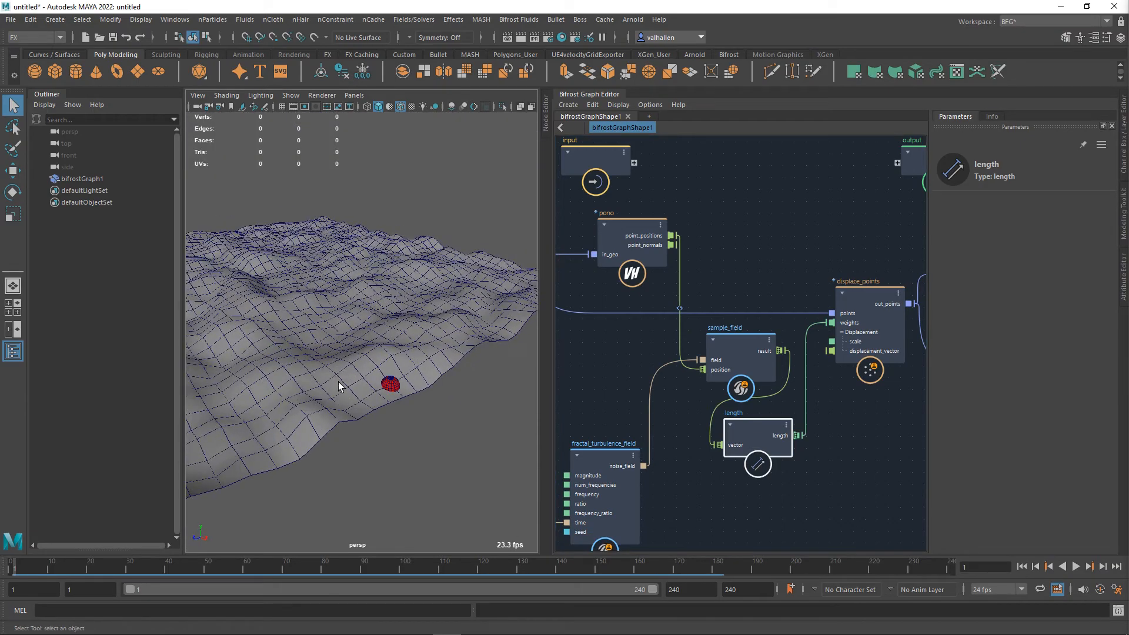
pyautogui.hotkey('alt', 'v')
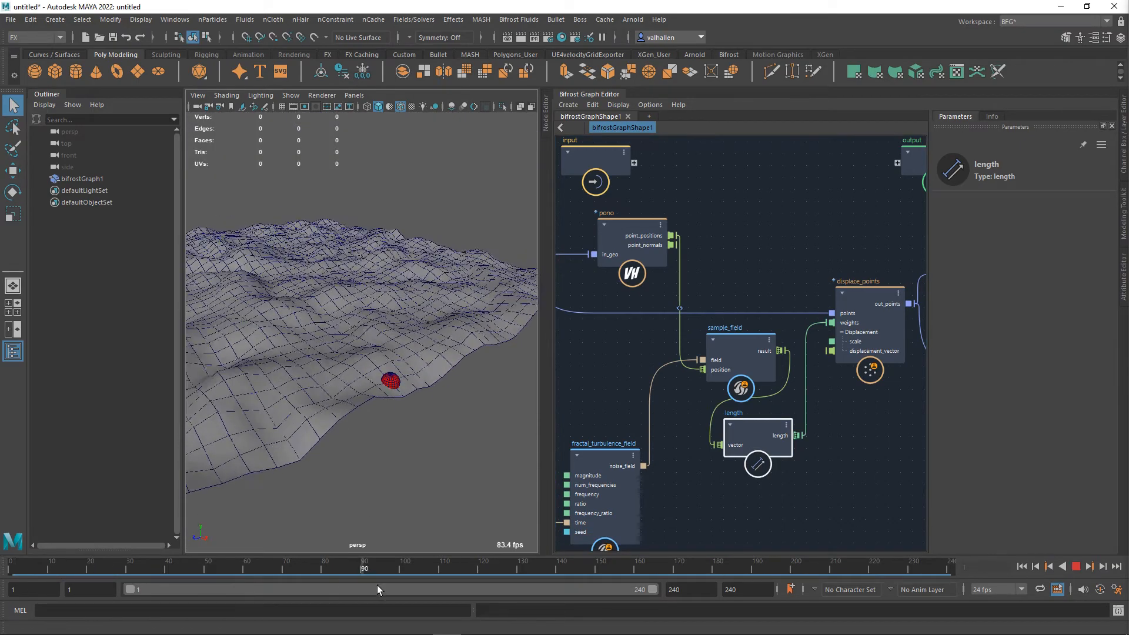
pyautogui.hotkey('alt', 'v')
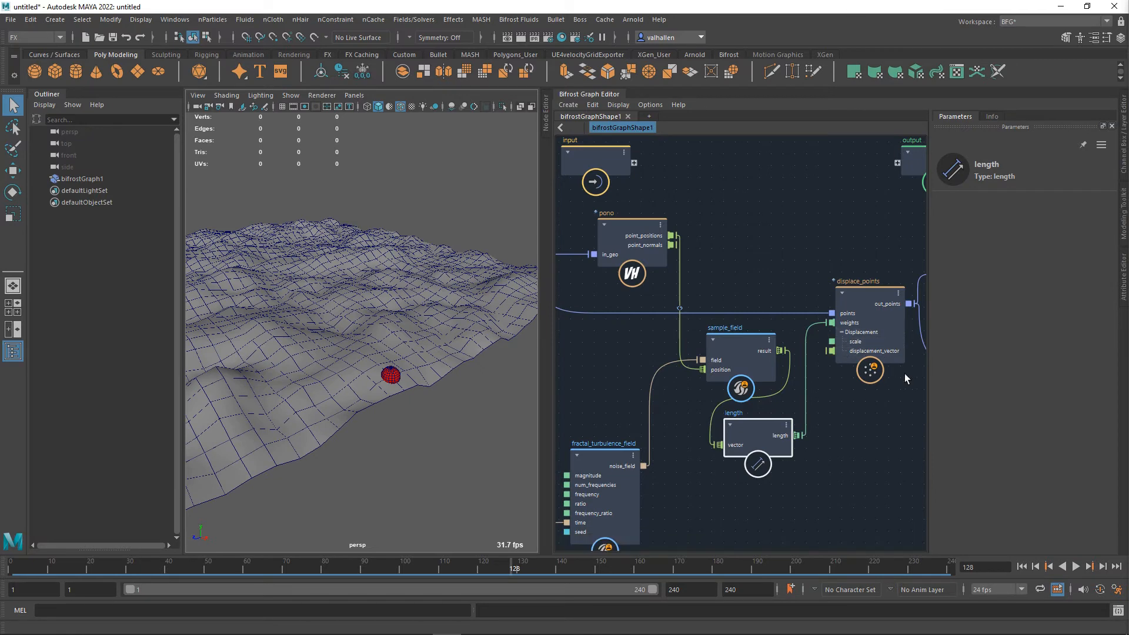
pyautogui.moveTo(507, 576)
pyautogui.mouseDown()
pyautogui.moveTo(448, 571)
pyautogui.moveTo(507, 576)
pyautogui.mouseUp()
# Set displace_points' displacement scale to 2 and reconnect sample_field's result to displacement_vector
pyautogui.click(870, 298)
pyautogui.click(1043, 244)
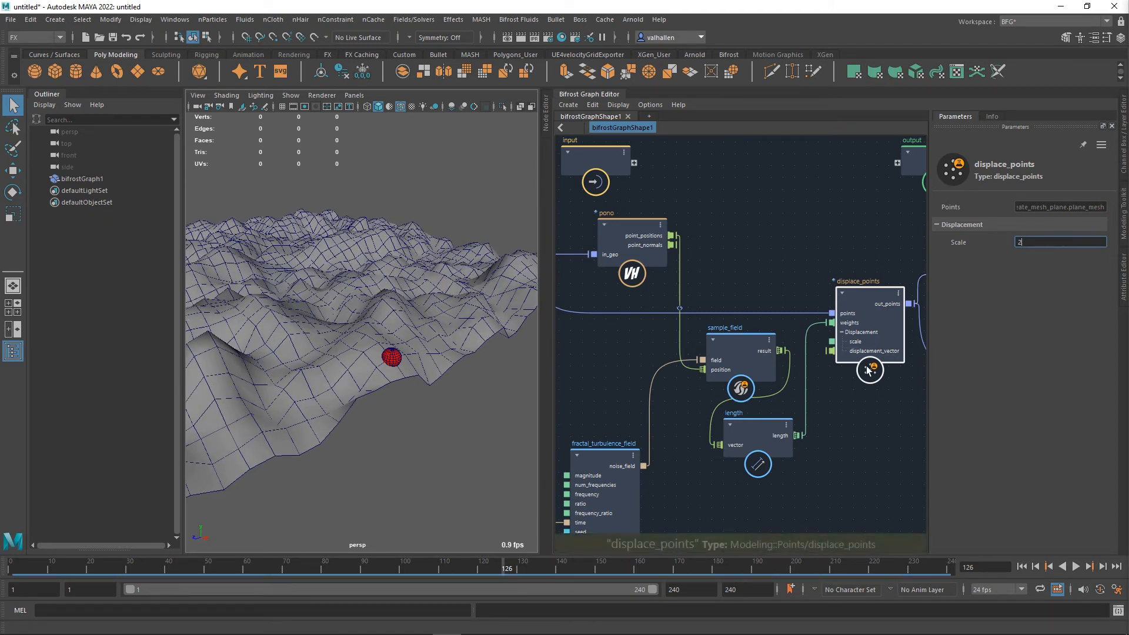
pyautogui.moveTo(809, 381); pyautogui.dragTo(775, 388, button='middle')
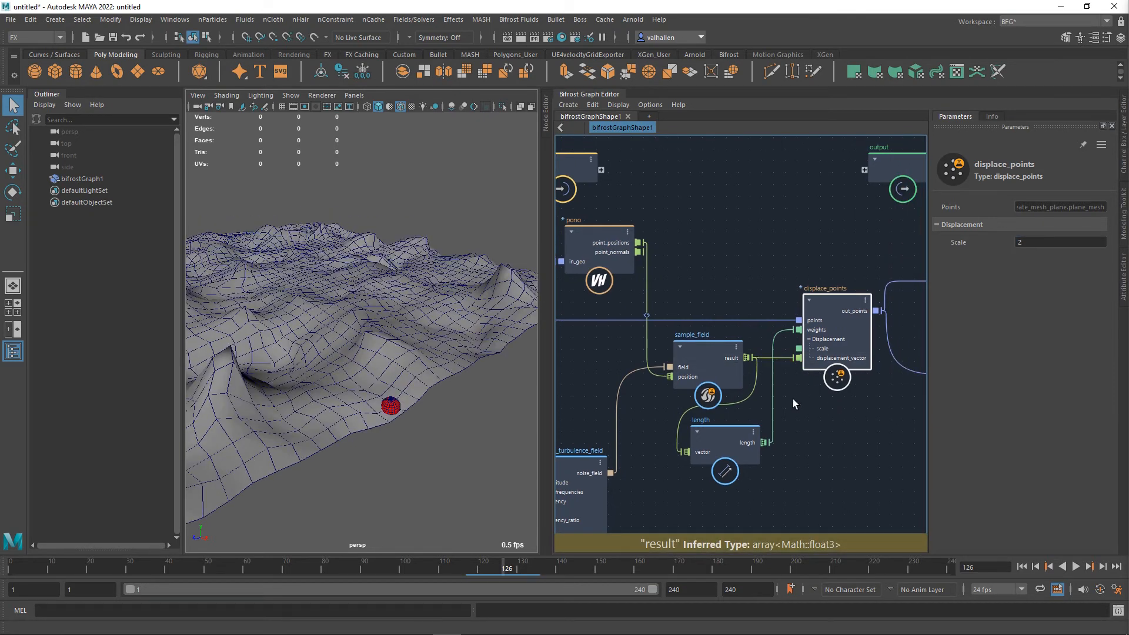
# Delete the length node and the remaining connection from sample_field into displace_points' weights
pyautogui.click(728, 449)
pyautogui.press('Delete')
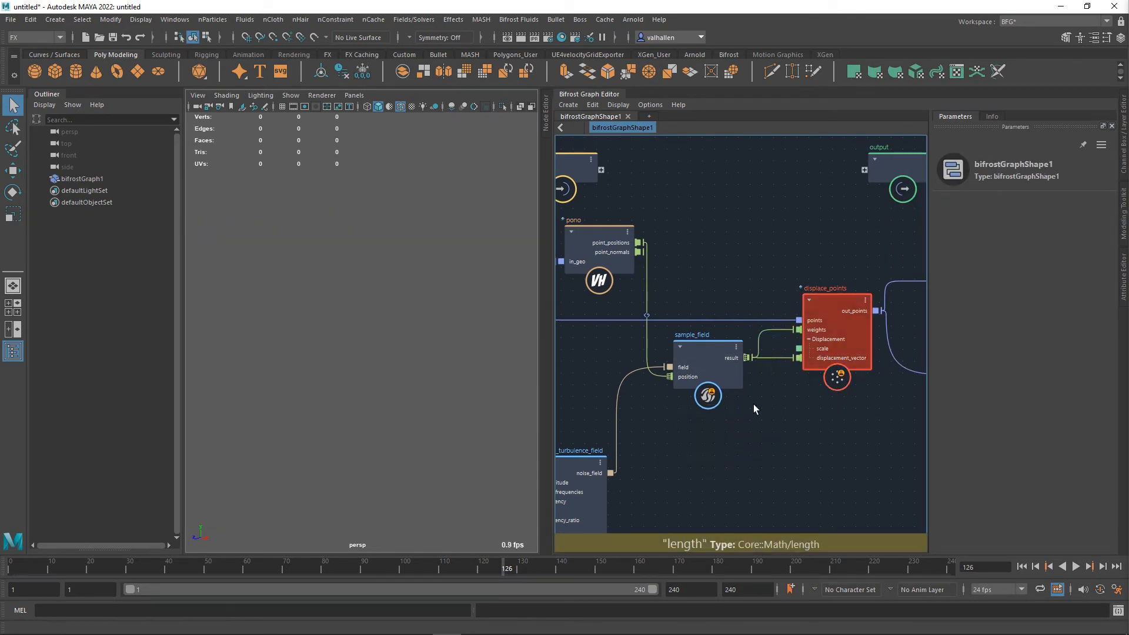
pyautogui.click(786, 335)
pyautogui.press('Delete')
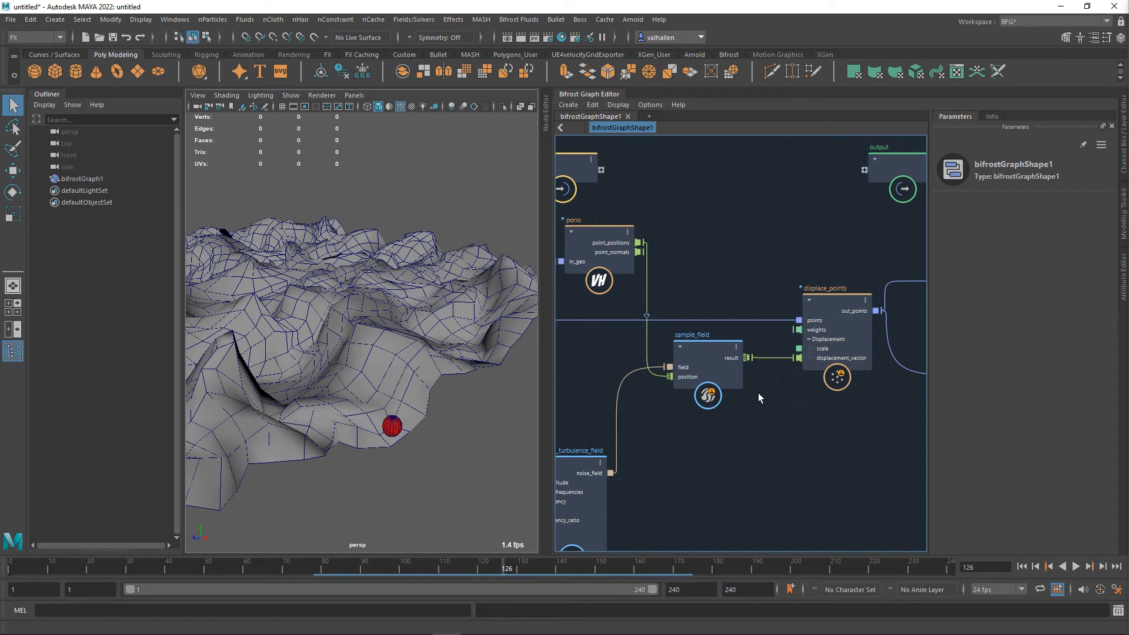
# Set the displacement scale of displace_points to 1
pyautogui.click(841, 312)
pyautogui.click(1015, 243)
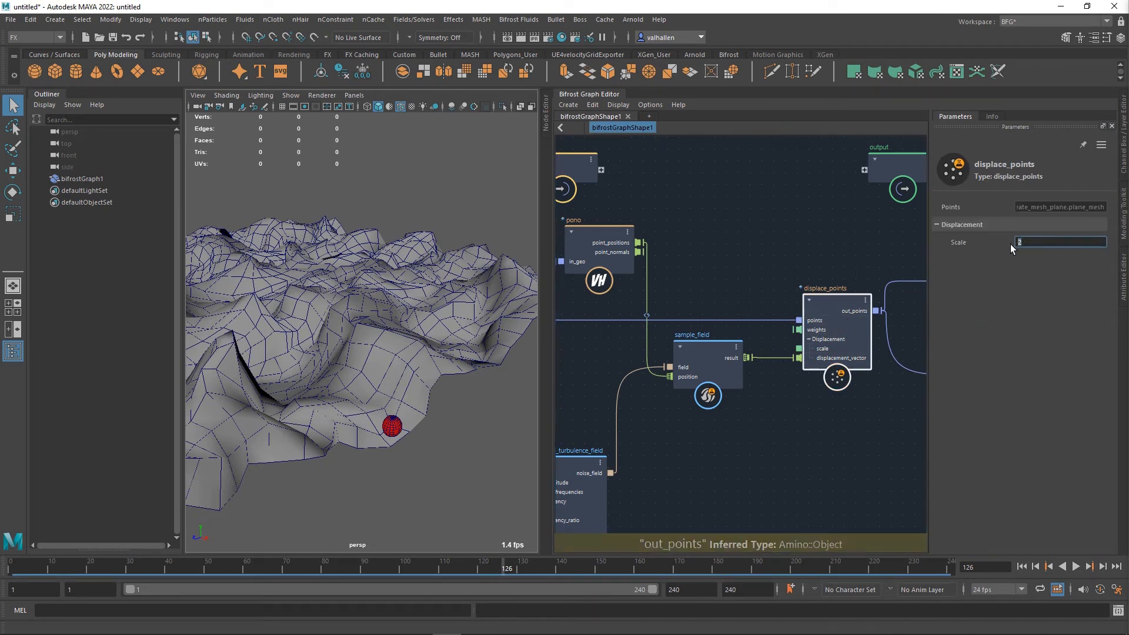
pyautogui.write('1')
pyautogui.press('Return')
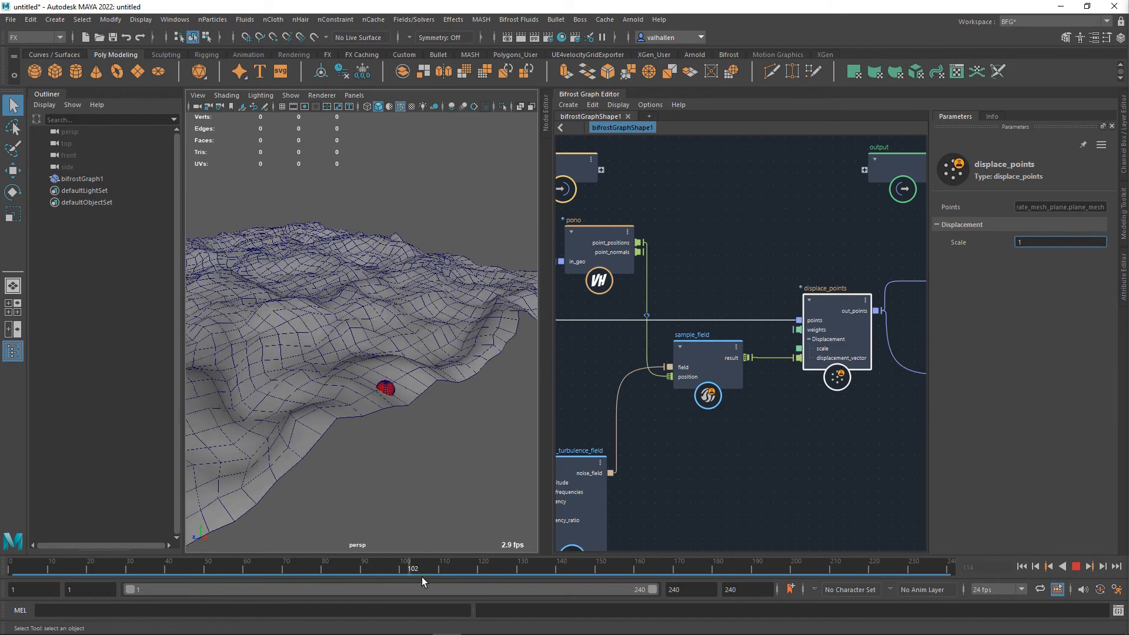
# Examine time_warp's type options and its link to fractal_turbulence_field, and check the displaced surface at frames 102 and 108
pyautogui.moveTo(703, 504); pyautogui.dragTo(1028, 388, button='middle')
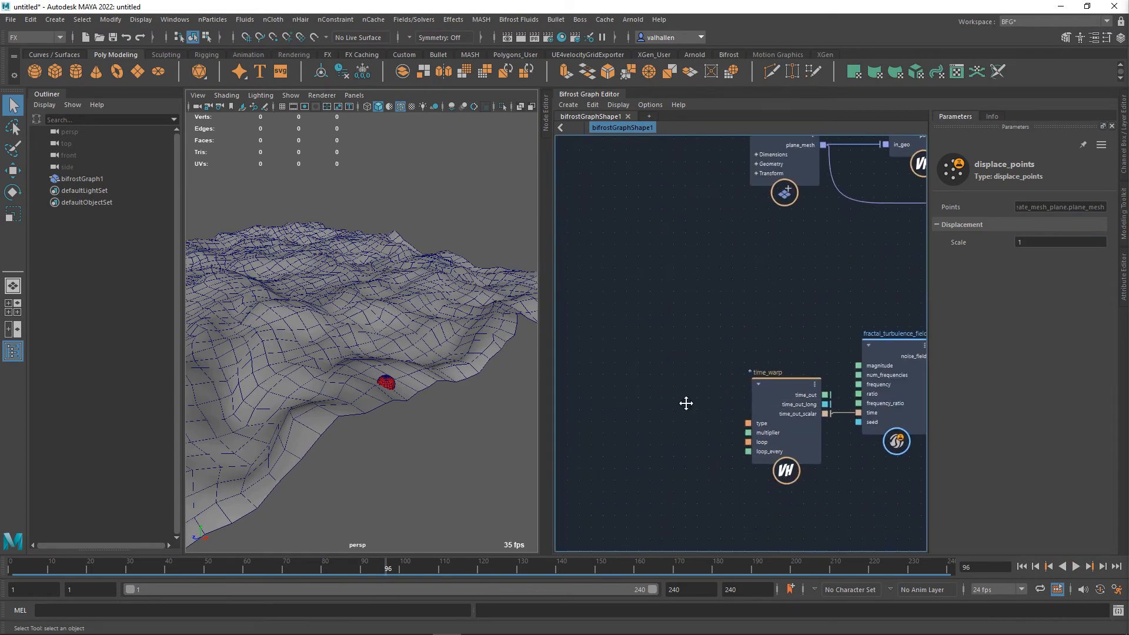
pyautogui.moveTo(686, 398); pyautogui.dragTo(662, 408, button='middle')
pyautogui.click(706, 393)
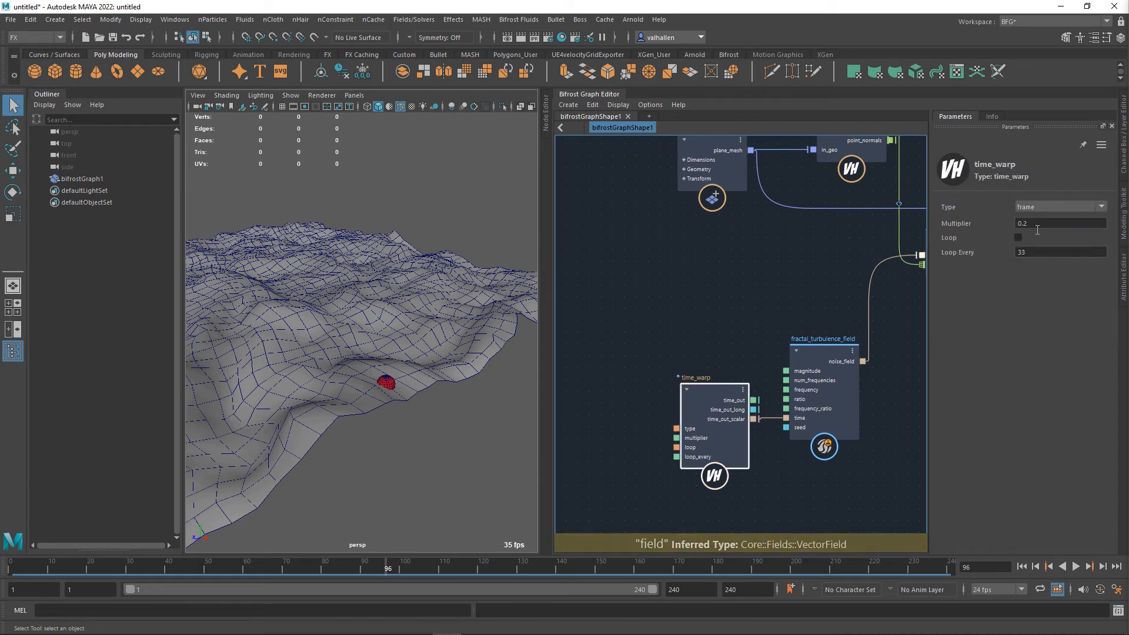
pyautogui.click(1040, 211)
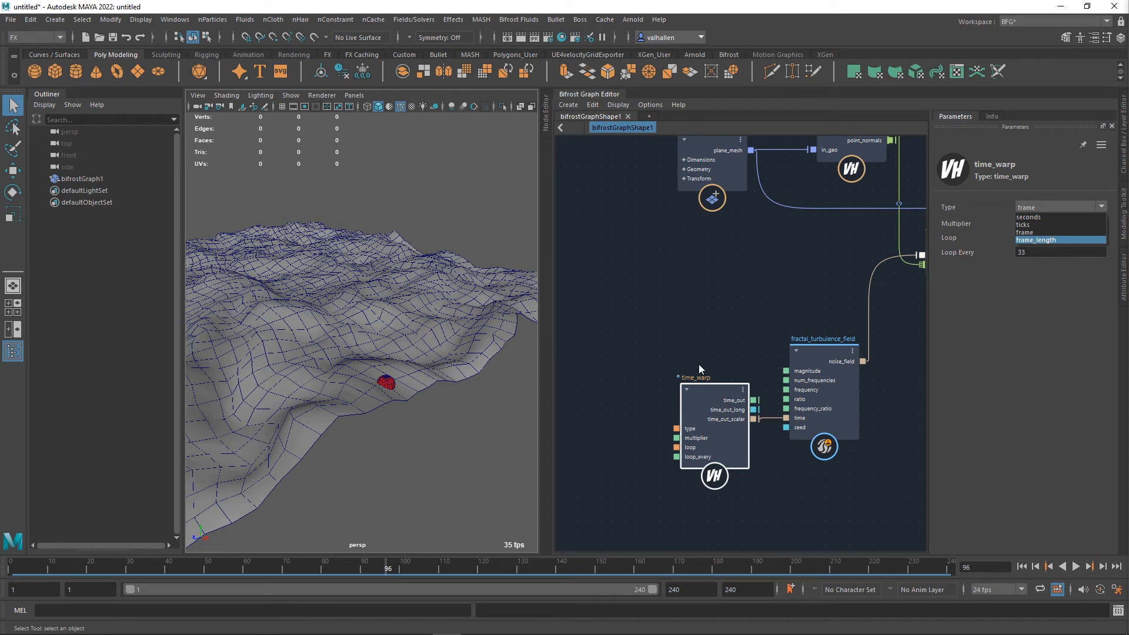
pyautogui.click(681, 362)
pyautogui.moveTo(800, 499); pyautogui.dragTo(604, 431, button='middle')
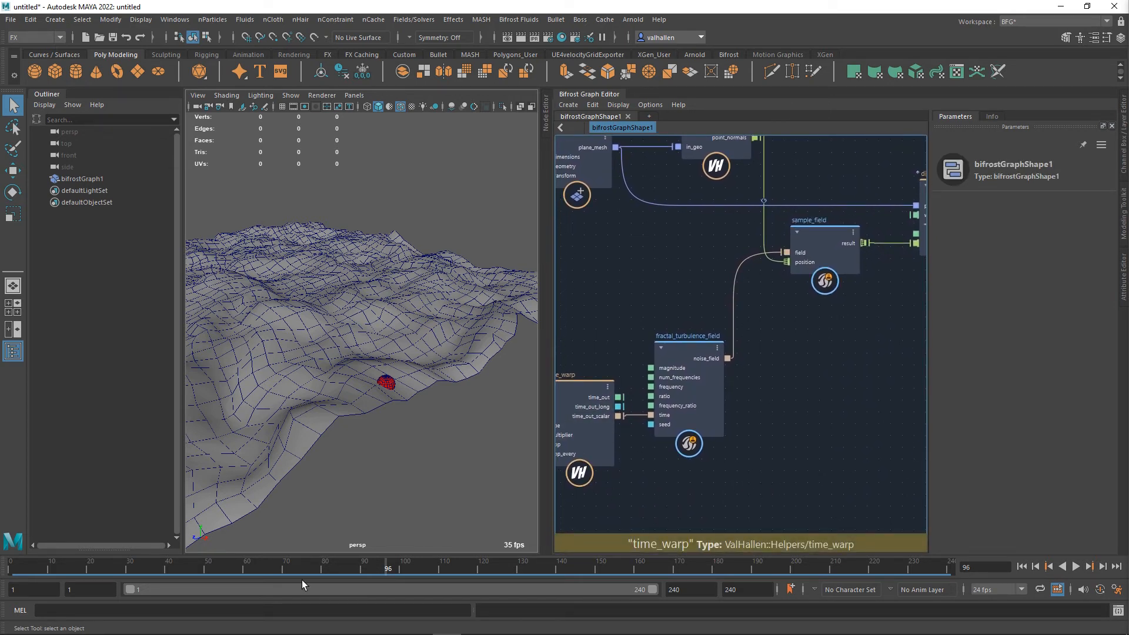
pyautogui.click(413, 570)
pyautogui.moveTo(761, 512); pyautogui.dragTo(676, 474, button='middle')
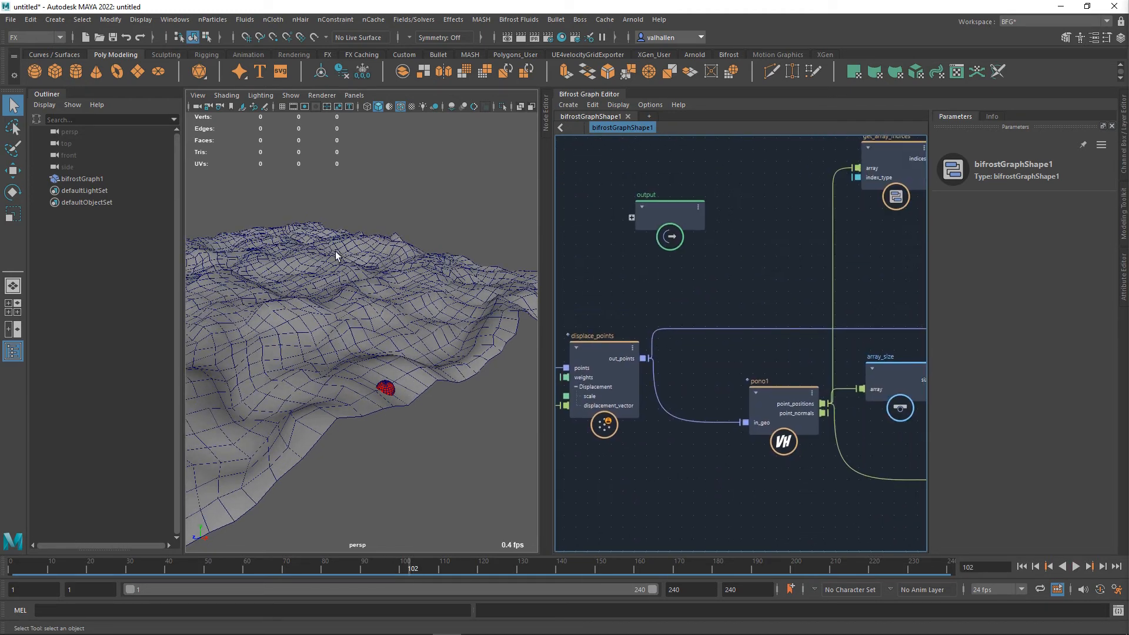
pyautogui.click(436, 572)
# Move the pono1 node closer to displace_points and play the animation to check the sphere on the surface
pyautogui.moveTo(746, 440); pyautogui.dragTo(754, 441, button='middle')
pyautogui.click(788, 403)
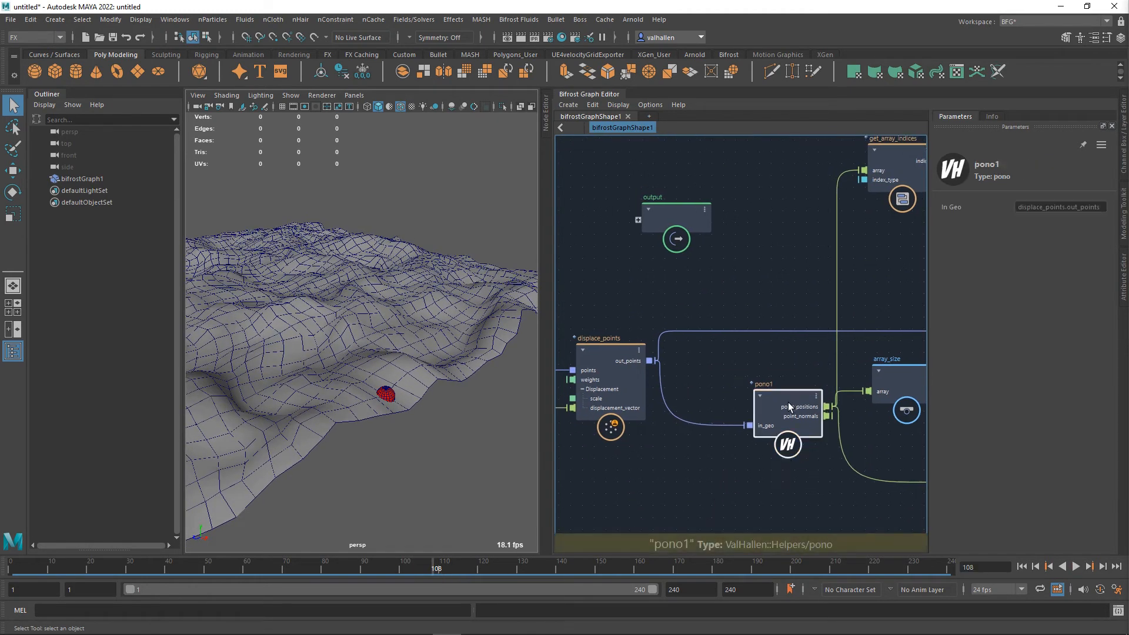
pyautogui.moveTo(788, 404); pyautogui.dragTo(726, 406)
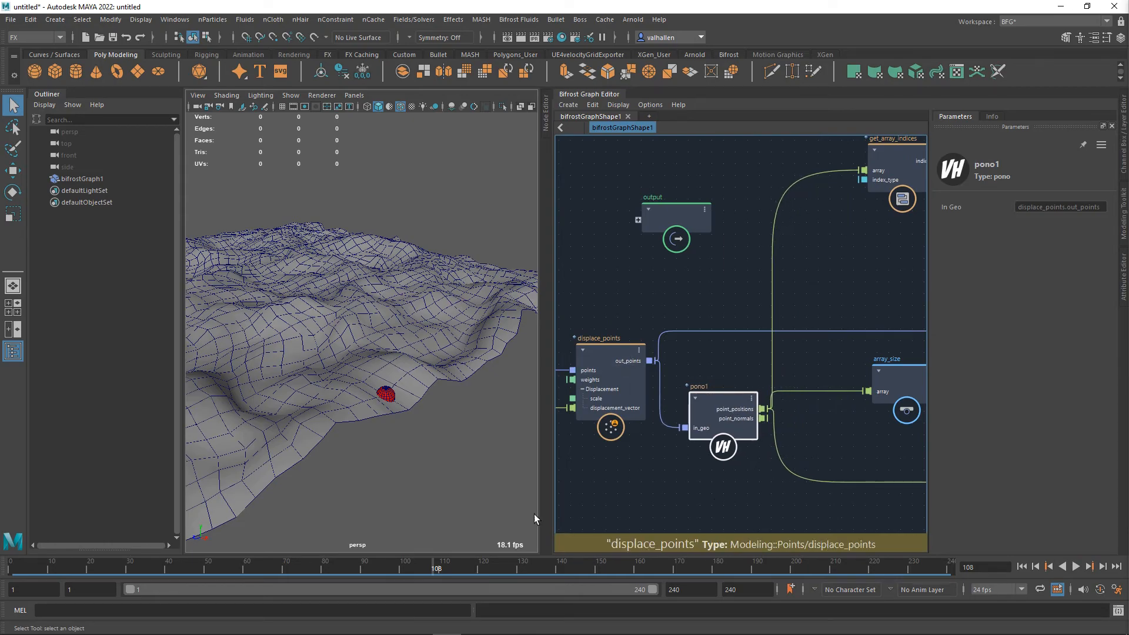
pyautogui.hotkey('alt', 'v')
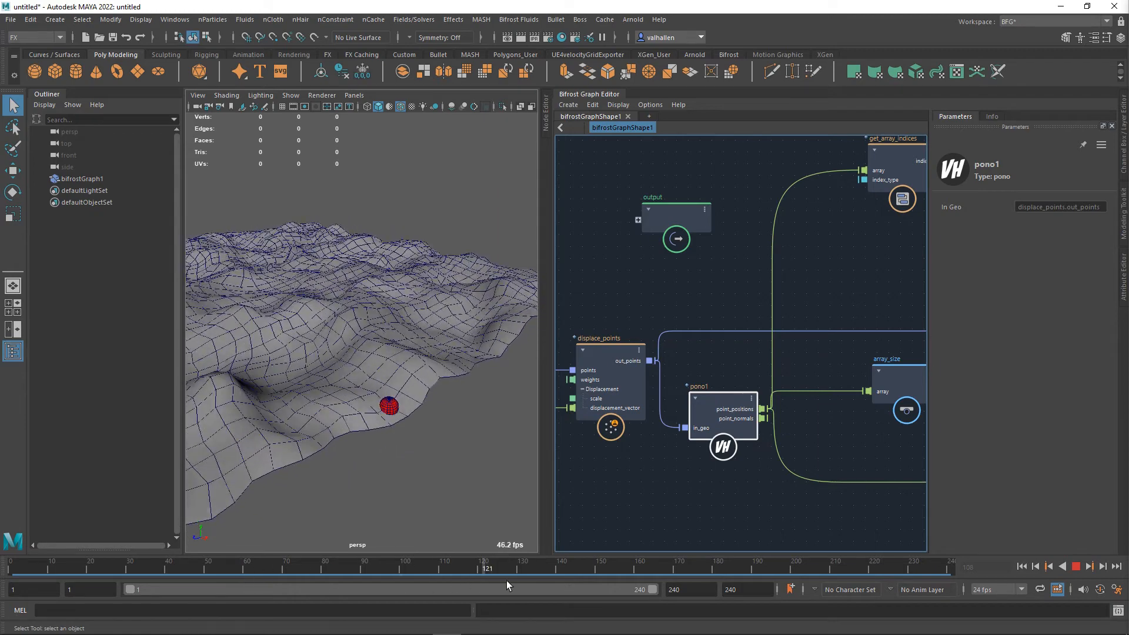
pyautogui.hotkey('alt', 'v')
# Delete the unused get_array_indices and time_warp1 nodes from the graph
pyautogui.scroll(-1, 689, 511)
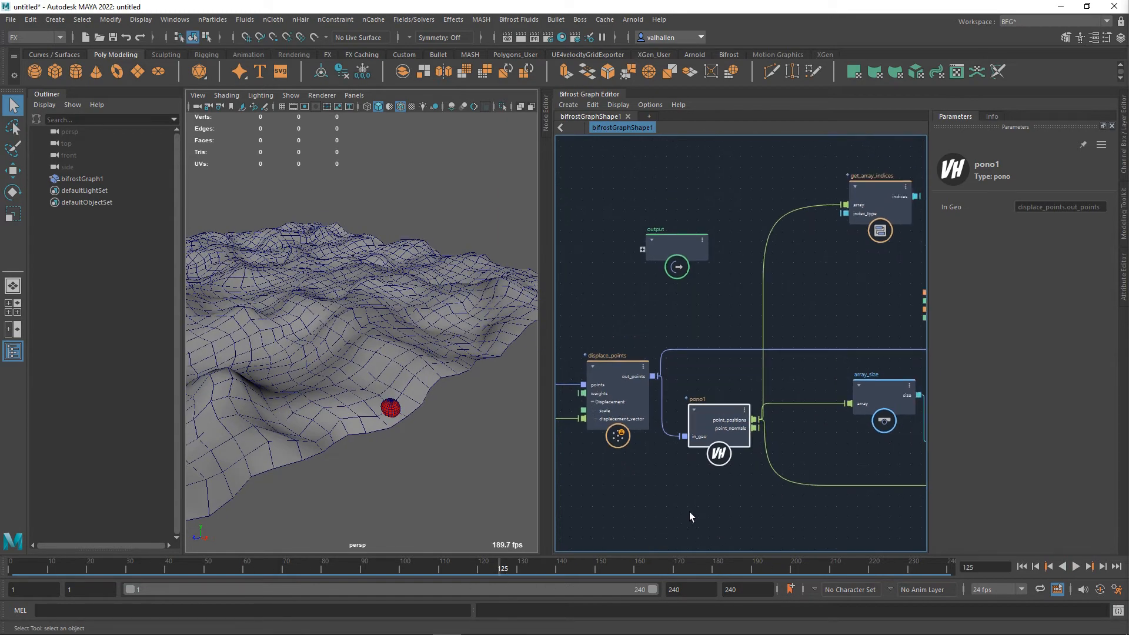
pyautogui.moveTo(689, 512); pyautogui.dragTo(620, 517, button='middle')
pyautogui.click(763, 228)
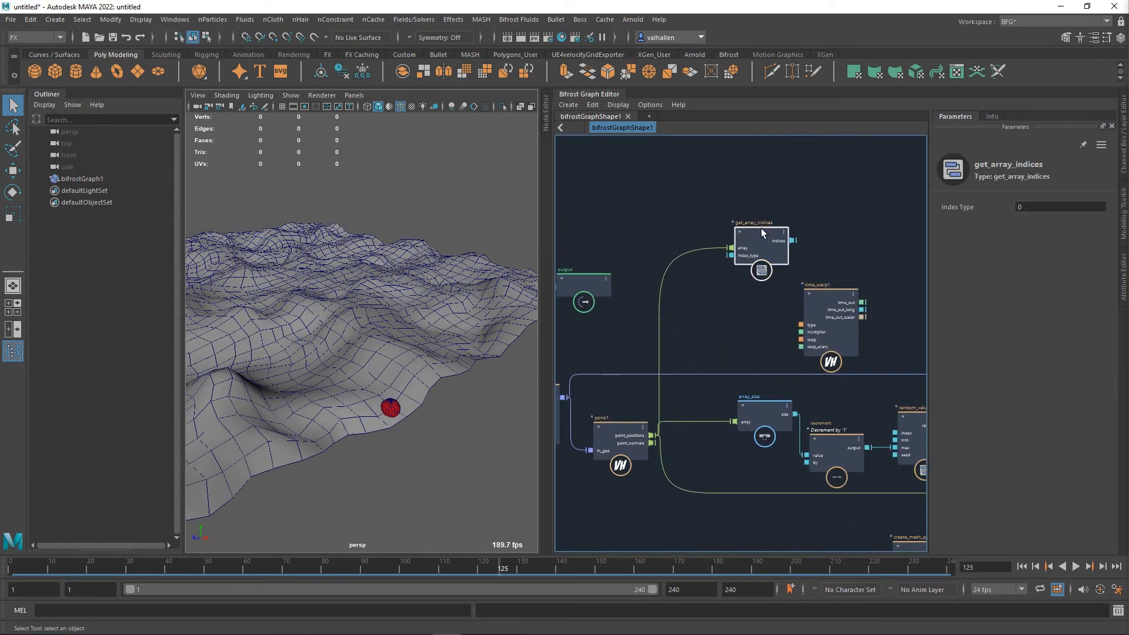
pyautogui.moveTo(761, 234); pyautogui.dragTo(698, 251)
pyautogui.press('Delete')
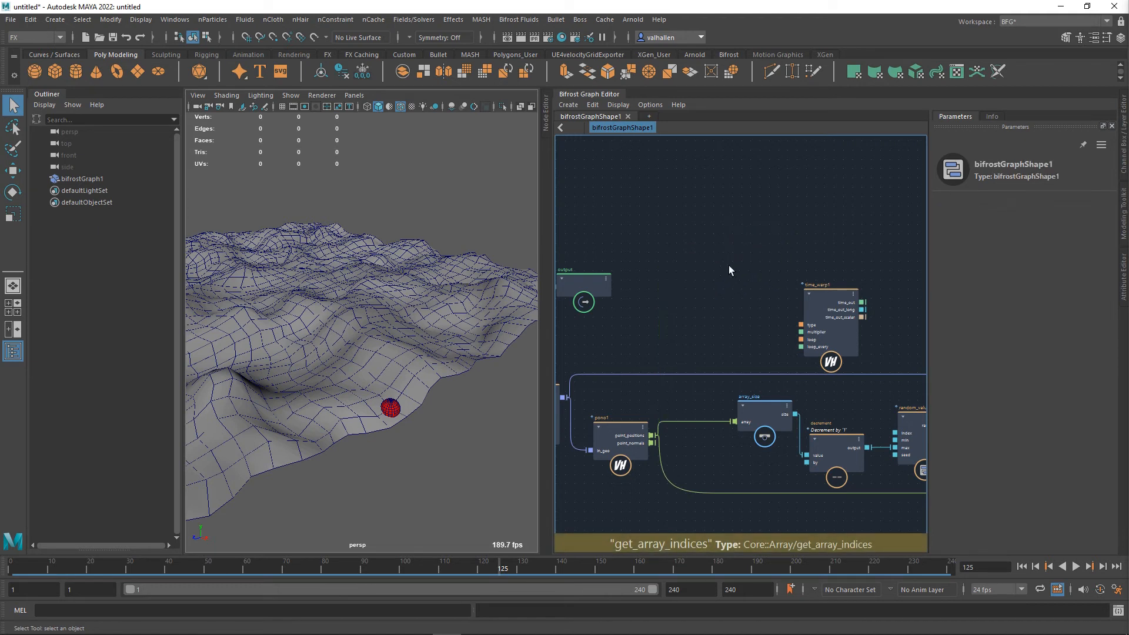
pyautogui.moveTo(820, 307); pyautogui.dragTo(685, 230)
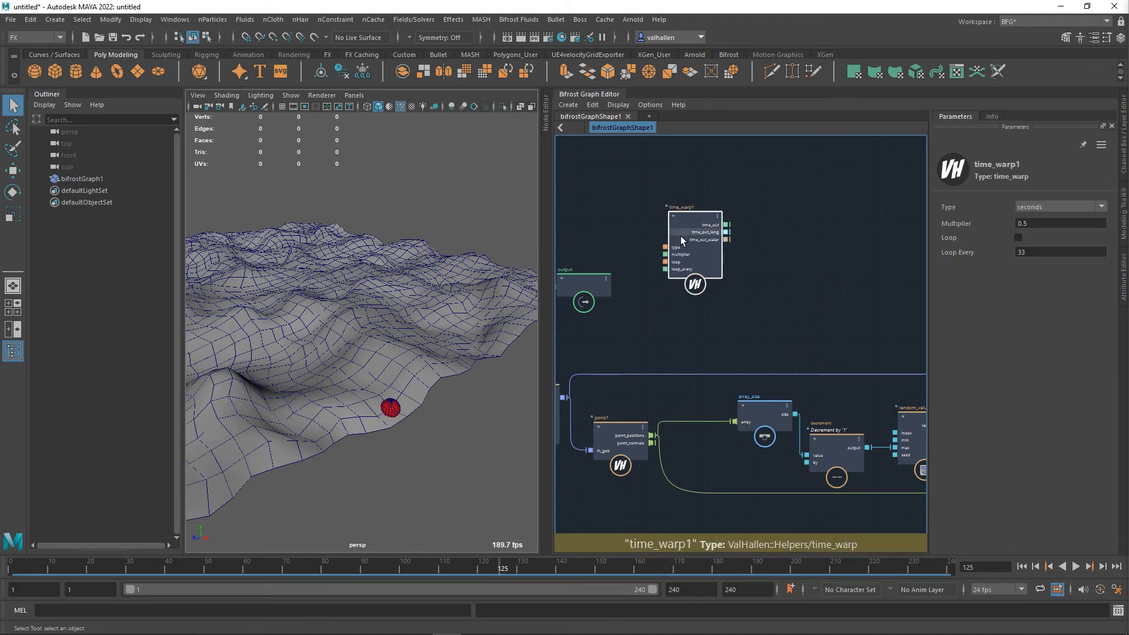
pyautogui.press('Delete')
# Move the array_size node closer to pono1, leaving more space before the decrement node
pyautogui.keyDown('alt'); pyautogui.moveTo(666, 338); pyautogui.dragTo(658, 281, button='middle'); pyautogui.keyUp('alt')
pyautogui.scroll(2, 718, 342)
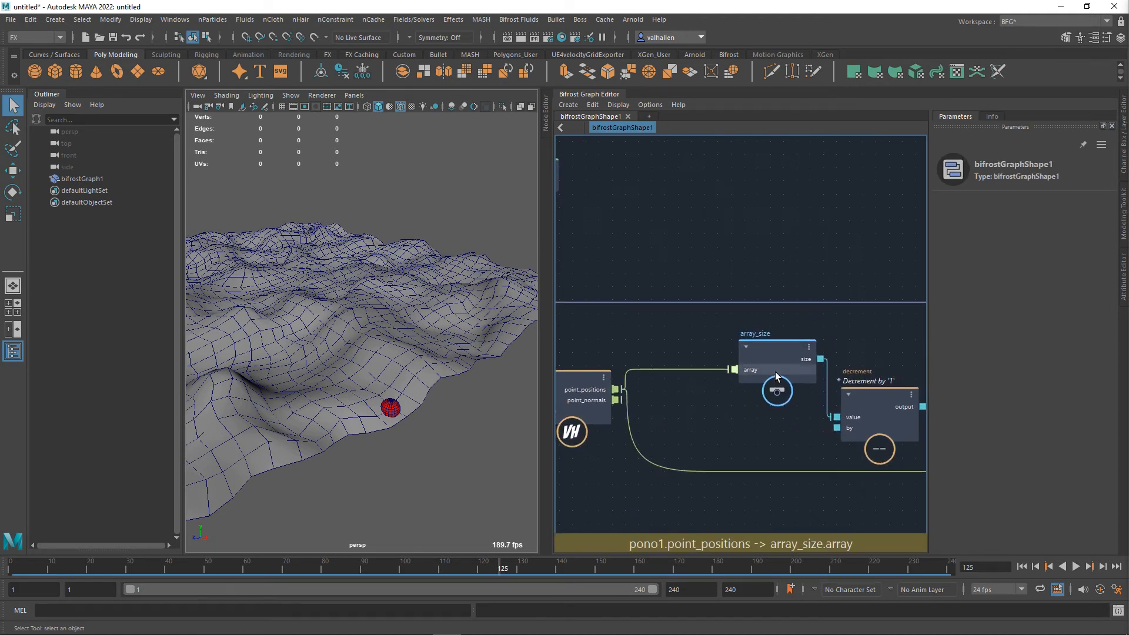
pyautogui.moveTo(747, 347); pyautogui.dragTo(669, 356)
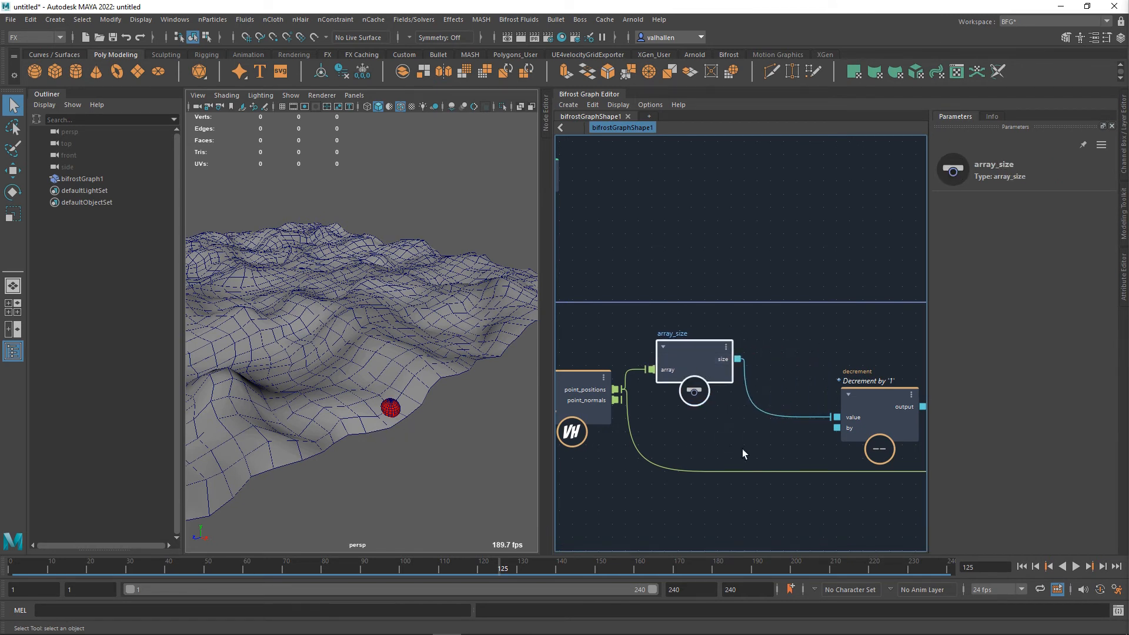
pyautogui.scroll(-4, 736, 437)
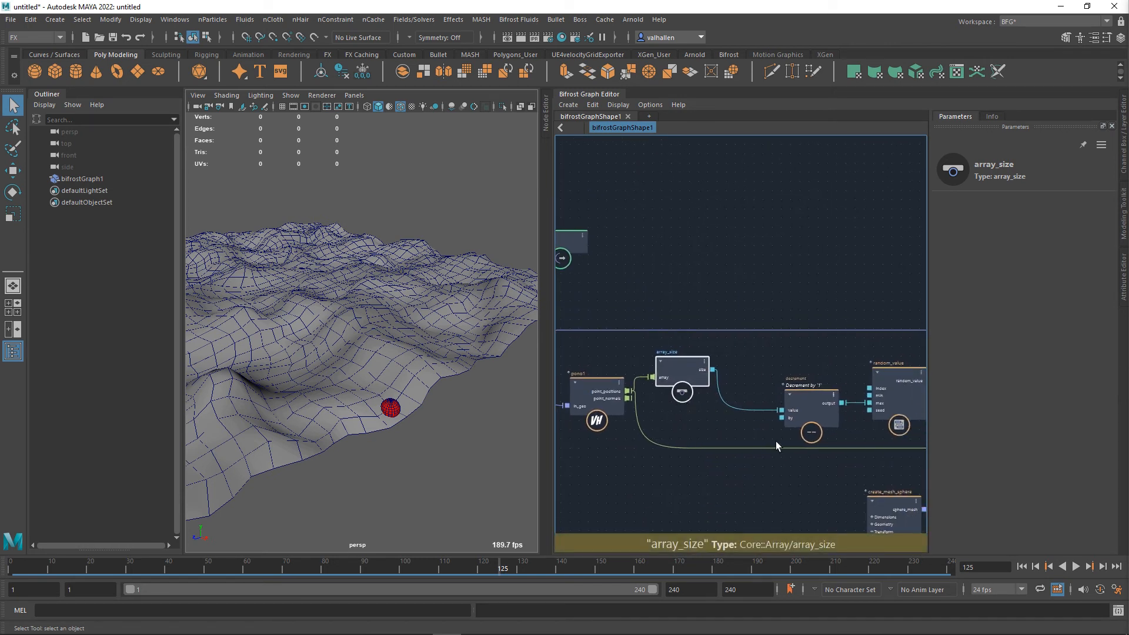
pyautogui.keyDown('alt'); pyautogui.moveTo(751, 436); pyautogui.dragTo(729, 435, button='middle'); pyautogui.keyUp('alt')
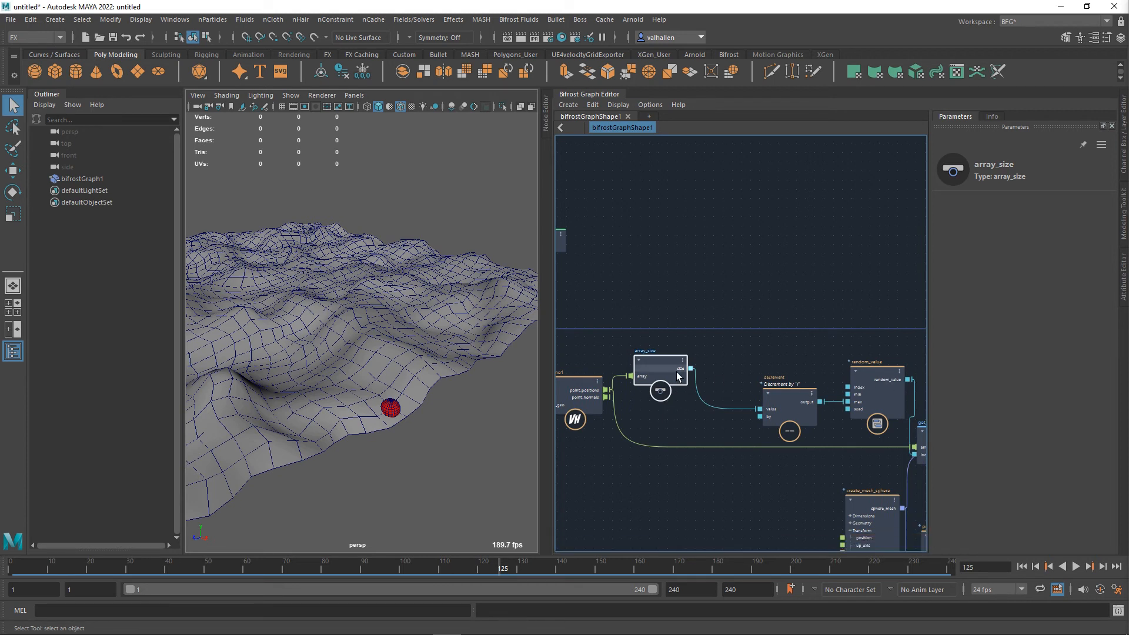
# Move the decrement and random_value nodes up into a compact row beside array_size
pyautogui.moveTo(801, 400); pyautogui.dragTo(745, 364)
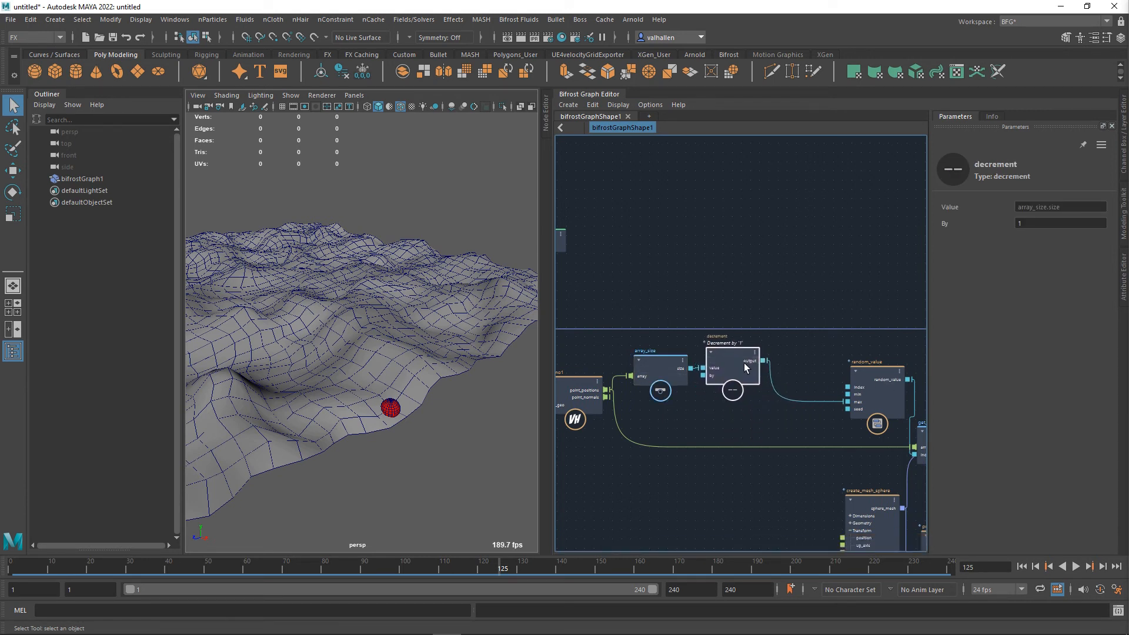
pyautogui.moveTo(883, 379); pyautogui.dragTo(814, 352)
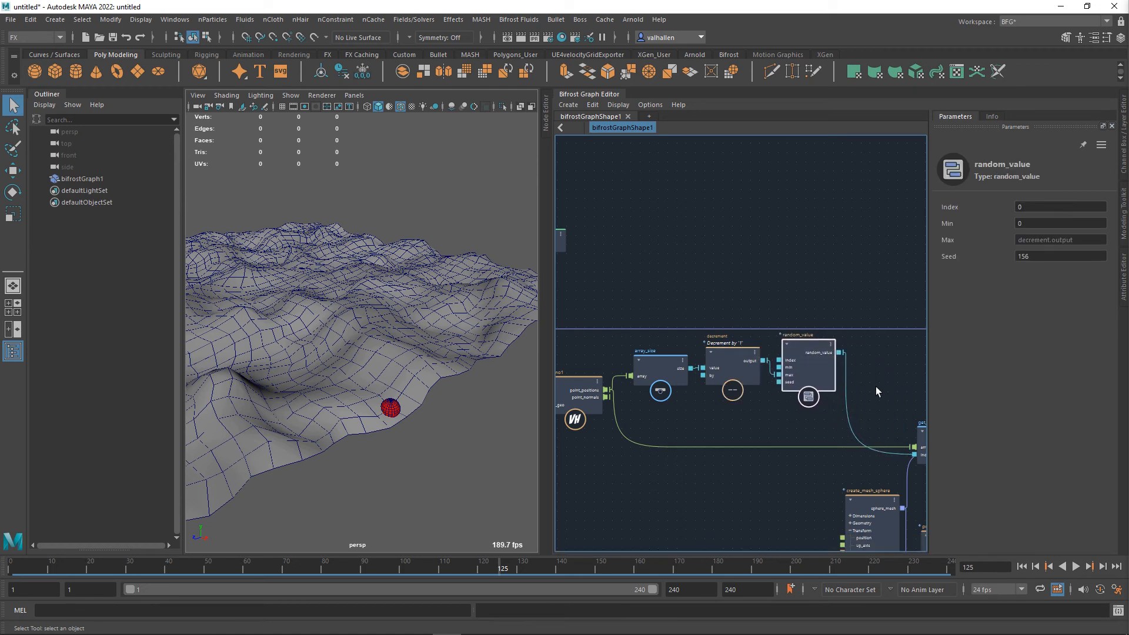
# Examine the chain from array_size, decrement and random_value to get_from_array, and the parameters of create_mesh_sphere
pyautogui.scroll(4, 871, 383)
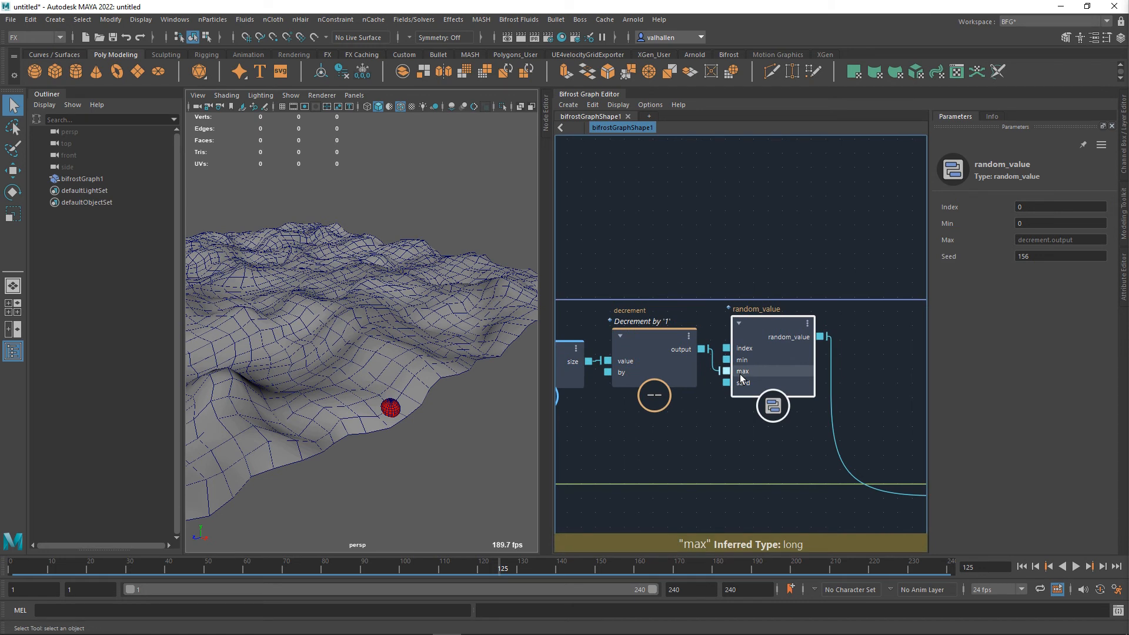
pyautogui.keyDown('alt'); pyautogui.moveTo(721, 423); pyautogui.dragTo(751, 424, button='middle'); pyautogui.keyUp('alt')
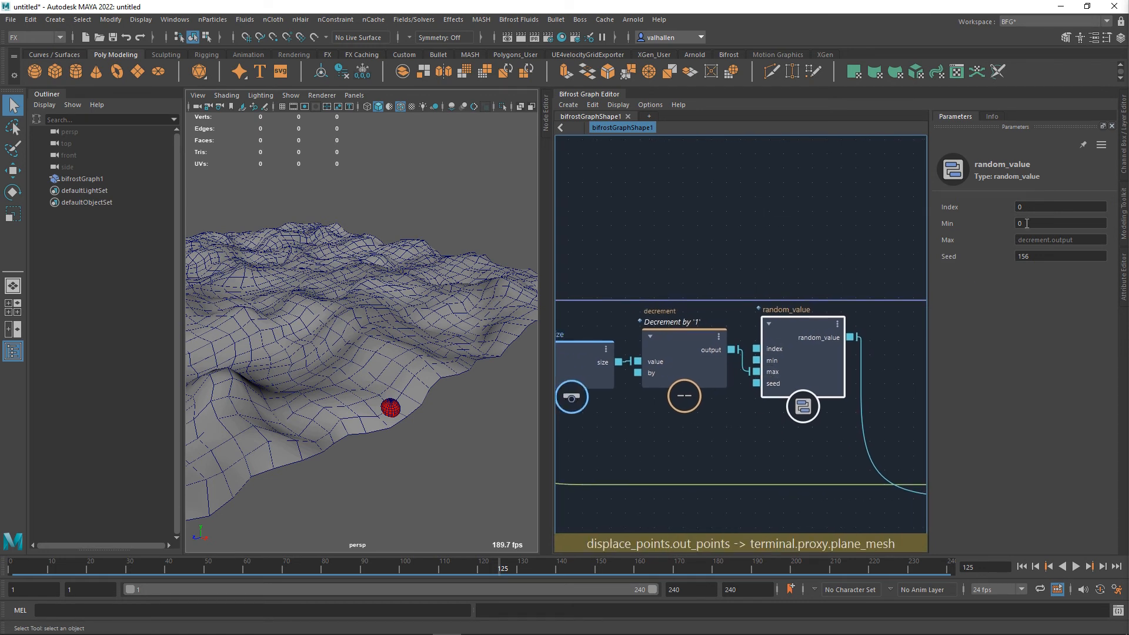
pyautogui.keyDown('alt'); pyautogui.moveTo(675, 419); pyautogui.dragTo(763, 425, button='middle'); pyautogui.keyUp('alt')
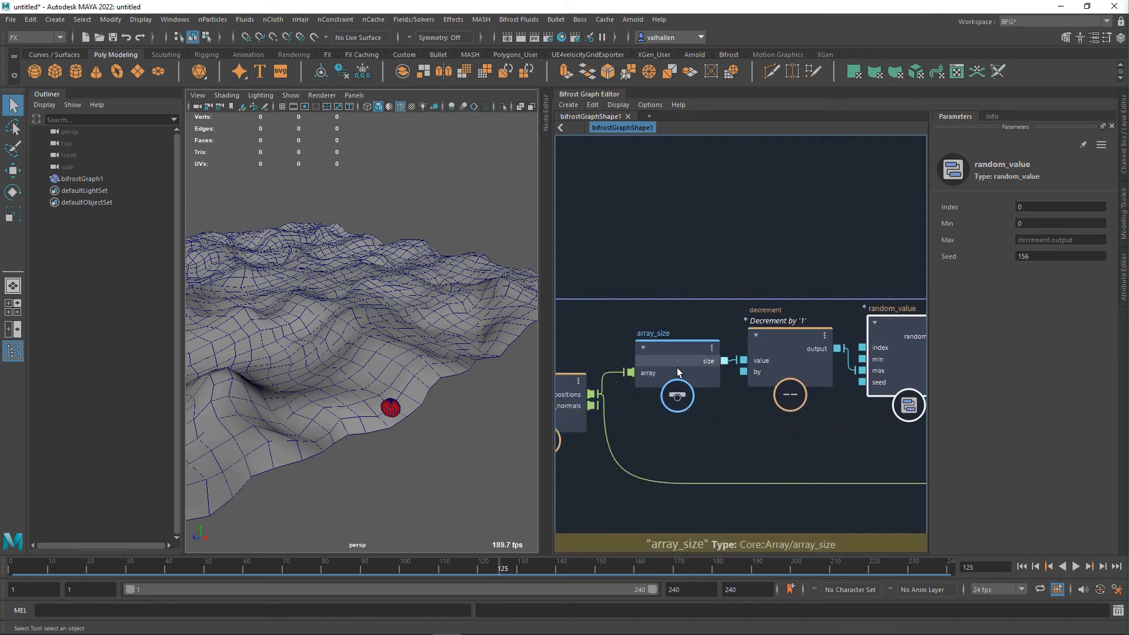
pyautogui.keyDown('alt'); pyautogui.moveTo(829, 386); pyautogui.dragTo(739, 387, button='middle'); pyautogui.keyUp('alt')
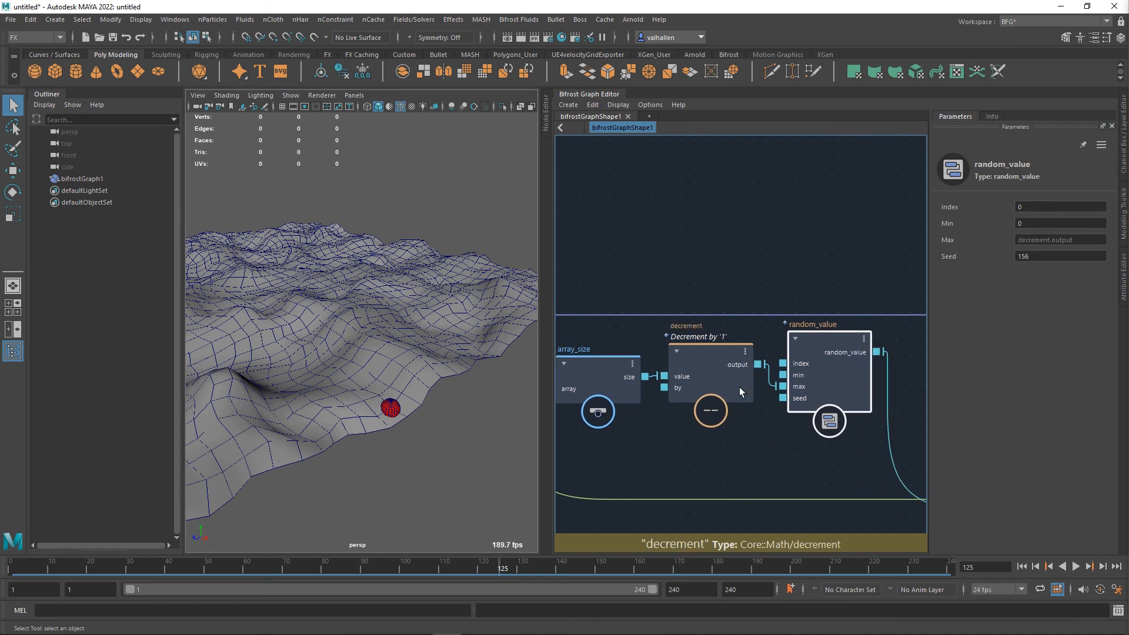
pyautogui.keyDown('alt'); pyautogui.moveTo(917, 443); pyautogui.dragTo(713, 369, button='middle'); pyautogui.keyUp('alt')
pyautogui.scroll(-3, 868, 389)
pyautogui.click(856, 409)
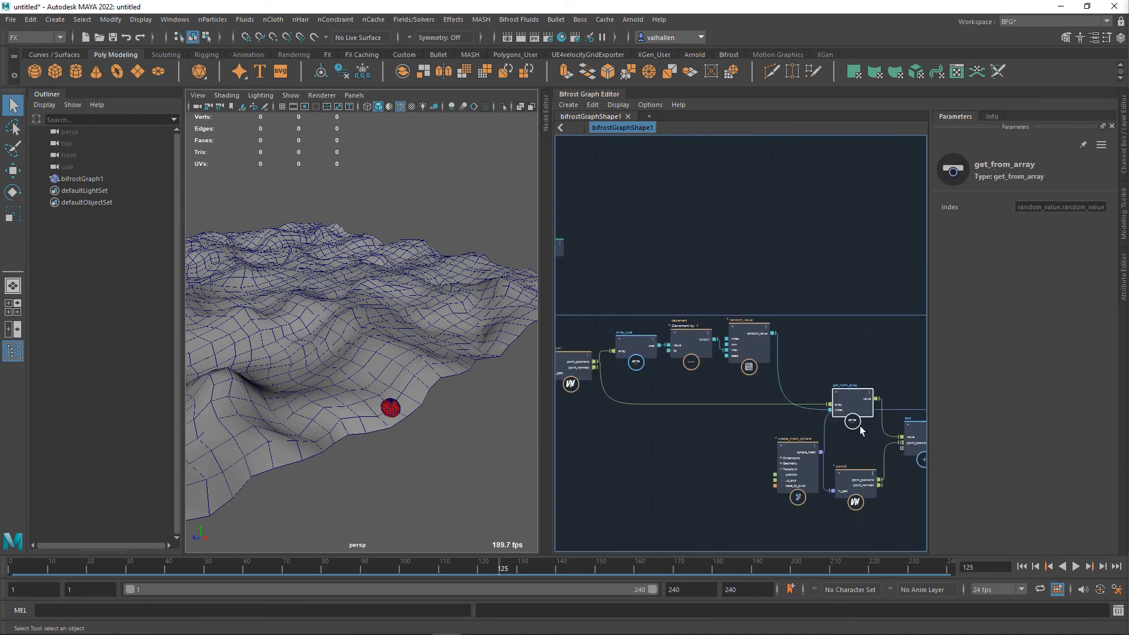
pyautogui.keyDown('alt'); pyautogui.moveTo(740, 465); pyautogui.dragTo(574, 447, button='middle'); pyautogui.keyUp('alt')
pyautogui.scroll(1, 708, 466)
pyautogui.scroll(2, 670, 422)
pyautogui.click(618, 409)
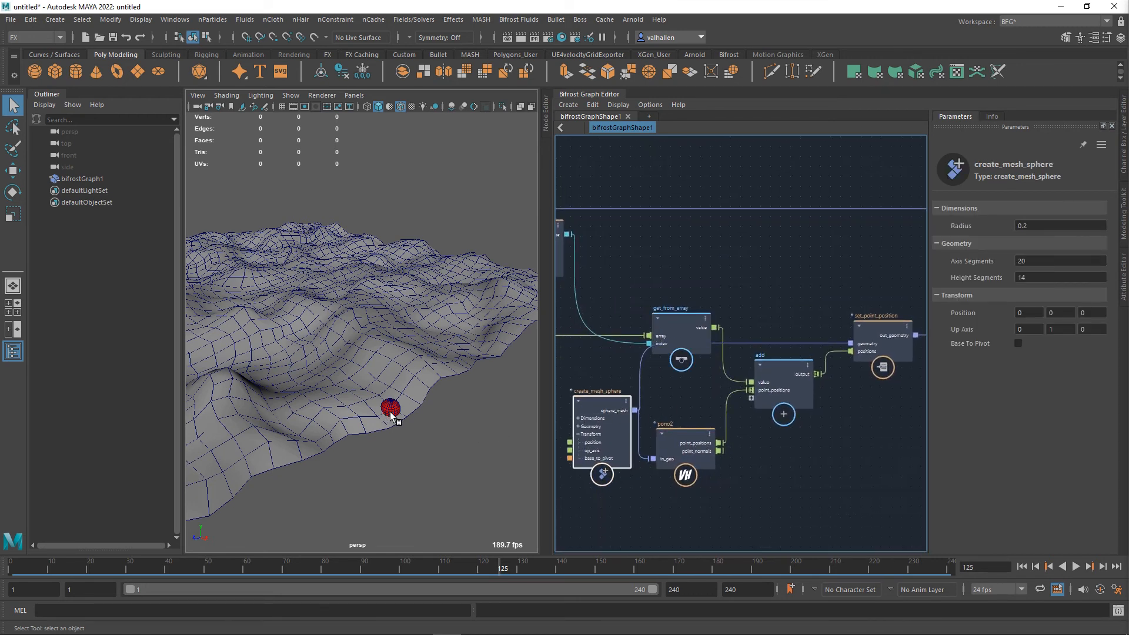
# Move pono2 closer to create_mesh_sphere and raise get_from_array above the sphere's geometry connection
pyautogui.keyDown('alt'); pyautogui.moveTo(671, 412); pyautogui.dragTo(674, 388, button='middle'); pyautogui.keyUp('alt')
pyautogui.moveTo(686, 422); pyautogui.dragTo(680, 416)
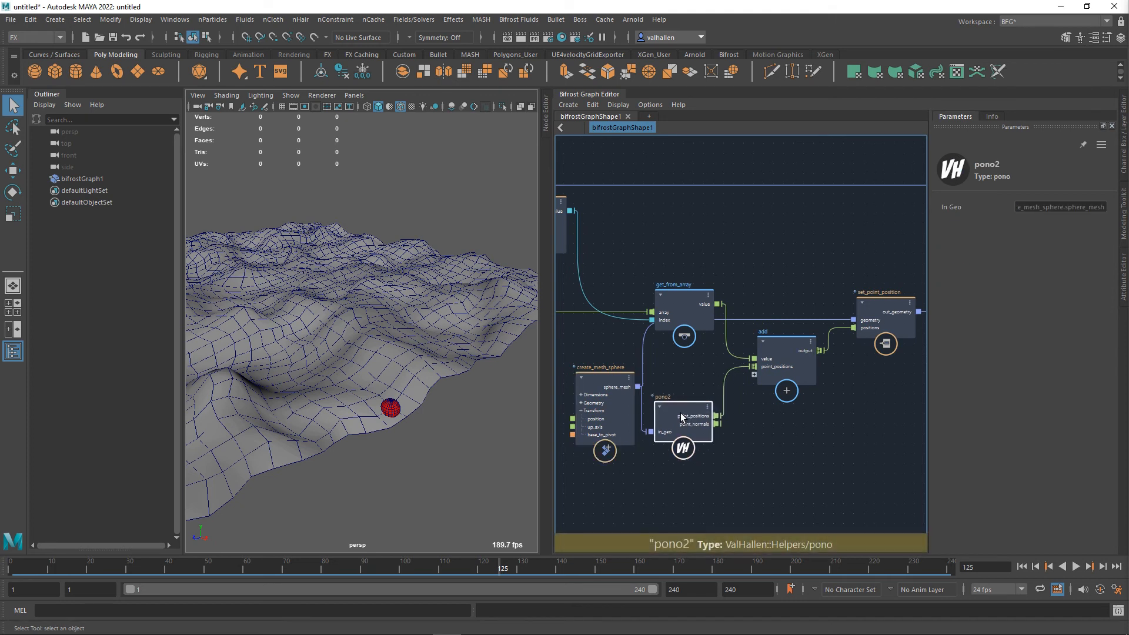
pyautogui.keyDown('alt'); pyautogui.moveTo(768, 444); pyautogui.dragTo(719, 475, button='middle'); pyautogui.keyUp('alt')
pyautogui.moveTo(642, 345); pyautogui.dragTo(641, 312)
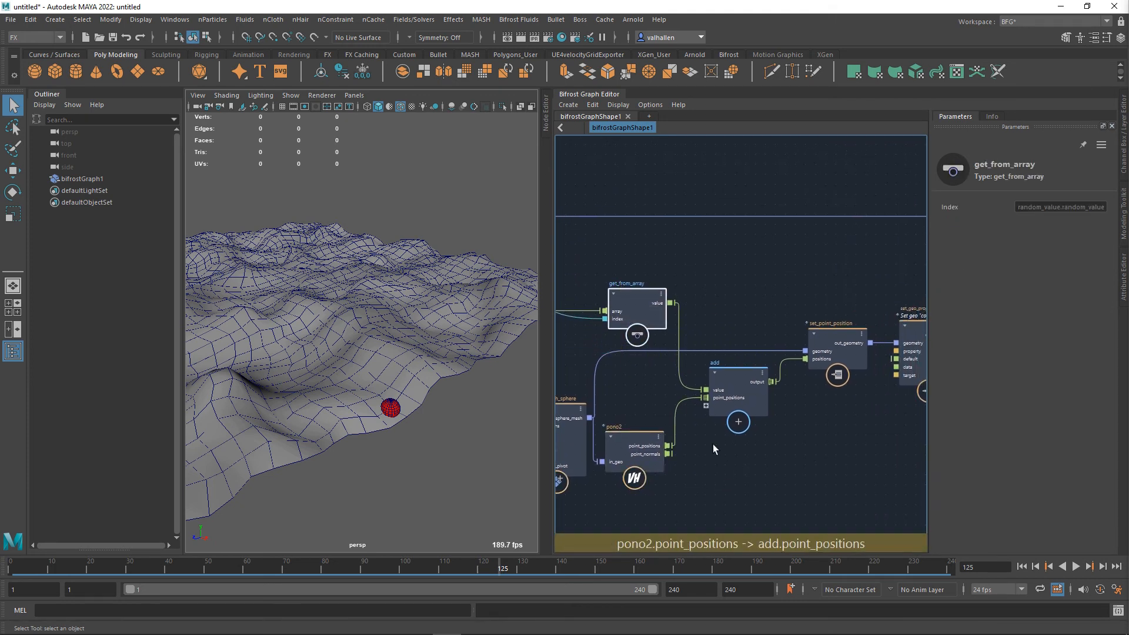
# Follow the links from add through set_point_position and set_geo_property to the terminal, and scrub the timeline to frame 90
pyautogui.keyDown('alt'); pyautogui.moveTo(825, 408); pyautogui.dragTo(767, 430, button='middle'); pyautogui.keyUp('alt')
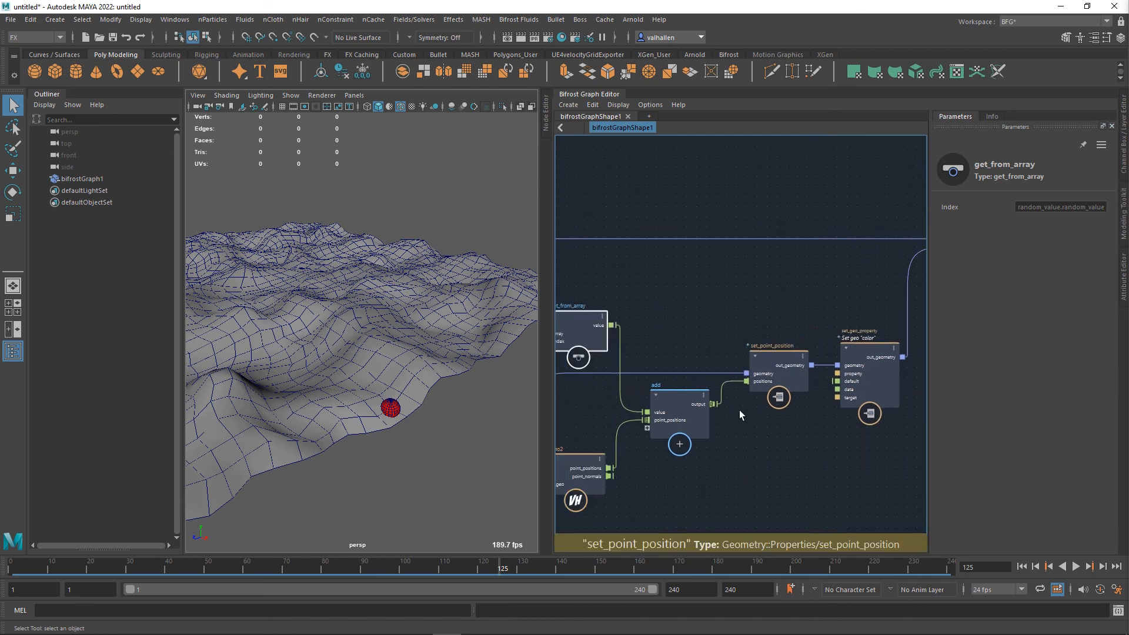
pyautogui.keyDown('alt'); pyautogui.moveTo(837, 445); pyautogui.dragTo(694, 458, button='middle'); pyautogui.keyUp('alt')
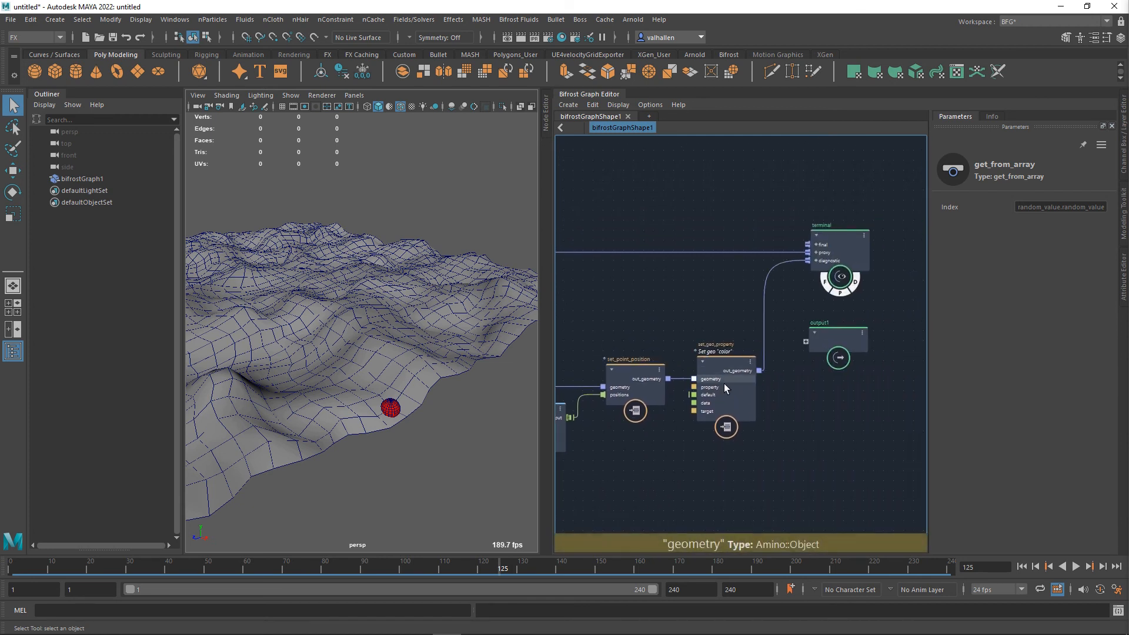
pyautogui.keyDown('alt'); pyautogui.moveTo(809, 444); pyautogui.dragTo(792, 478, button='middle'); pyautogui.keyUp('alt')
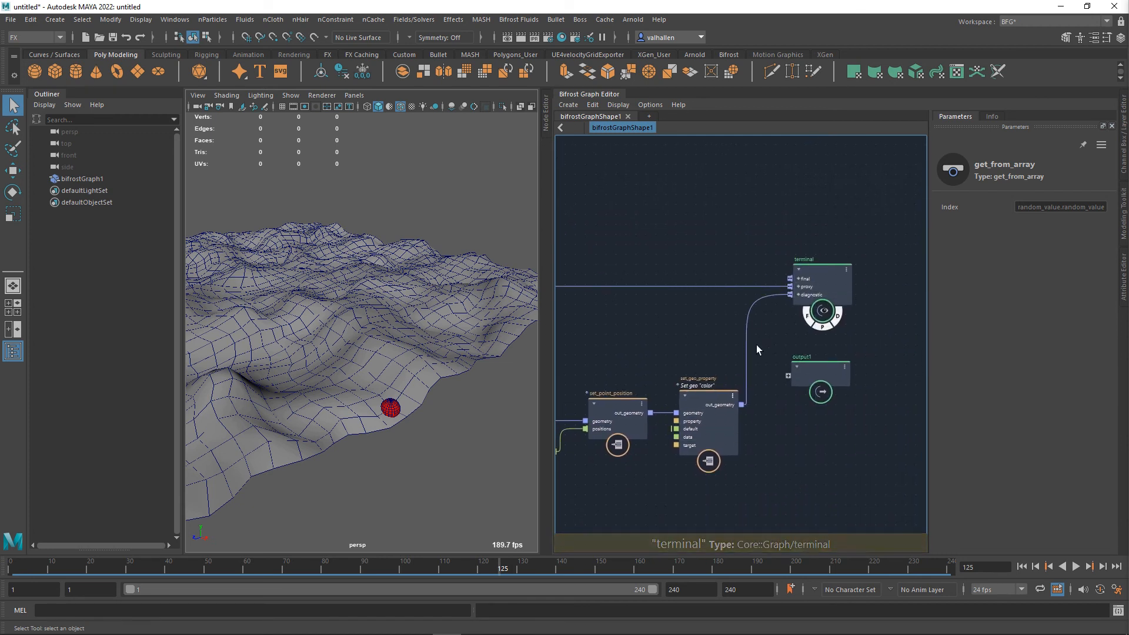
pyautogui.moveTo(92, 567); pyautogui.dragTo(364, 598)
# Set random_value's seed to 588 and its index to 600 to pick a different surface point
pyautogui.keyDown('alt'); pyautogui.moveTo(657, 500); pyautogui.dragTo(867, 534, button='middle'); pyautogui.keyUp('alt')
pyautogui.keyDown('alt'); pyautogui.moveTo(694, 421); pyautogui.dragTo(887, 425, button='middle'); pyautogui.keyUp('alt')
pyautogui.keyDown('alt'); pyautogui.moveTo(732, 367); pyautogui.dragTo(821, 358, button='middle'); pyautogui.keyUp('alt')
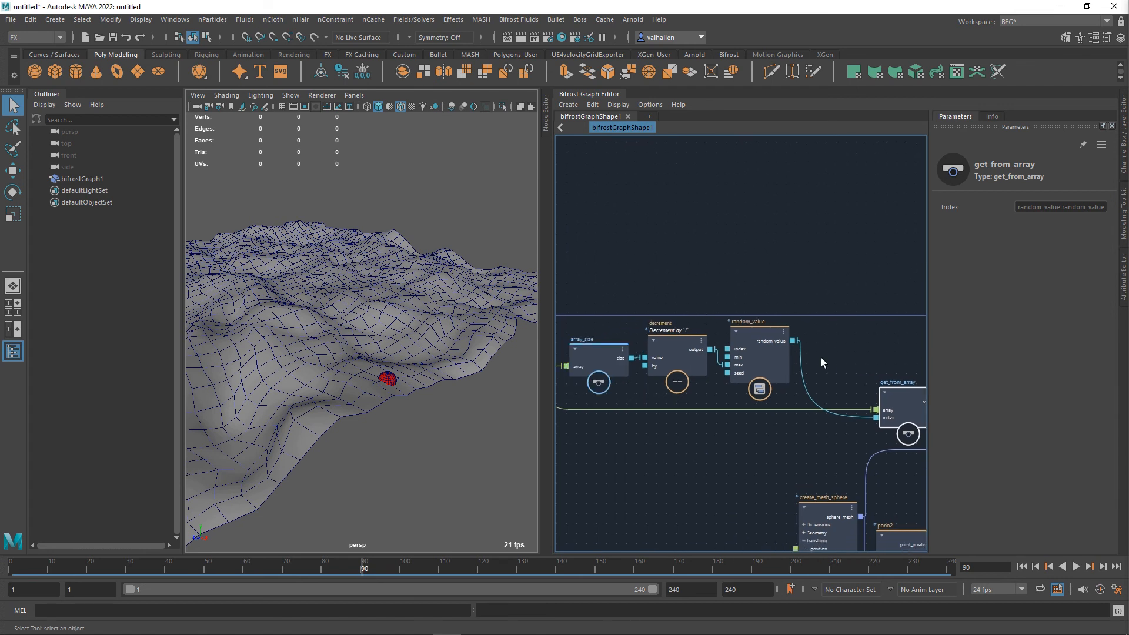
pyautogui.click(753, 347)
pyautogui.click(1026, 256)
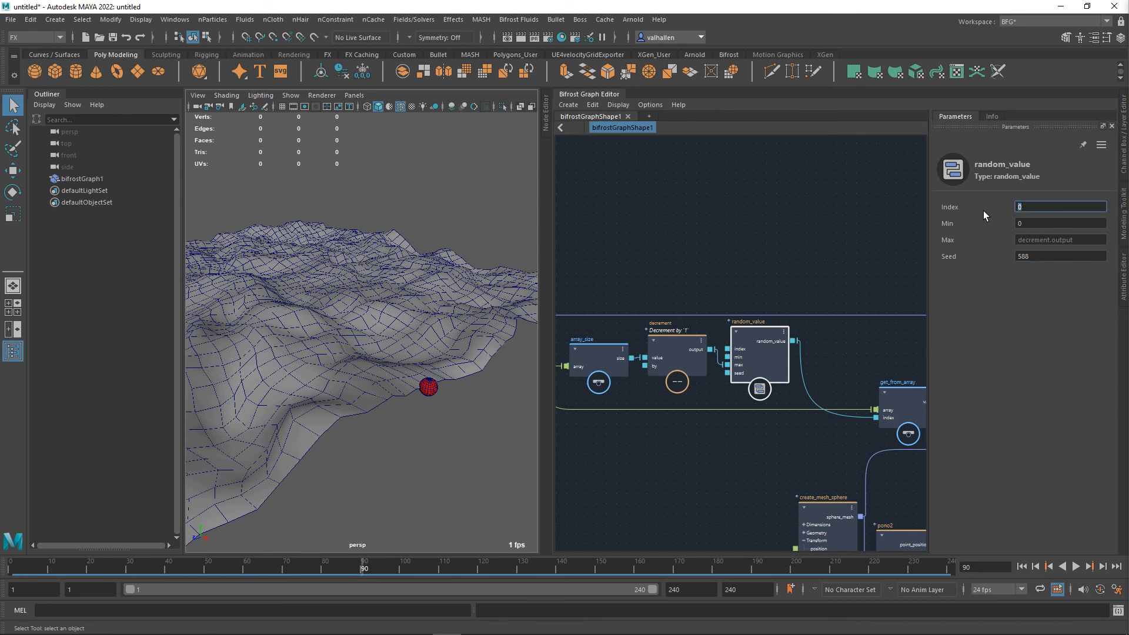
pyautogui.write('600')
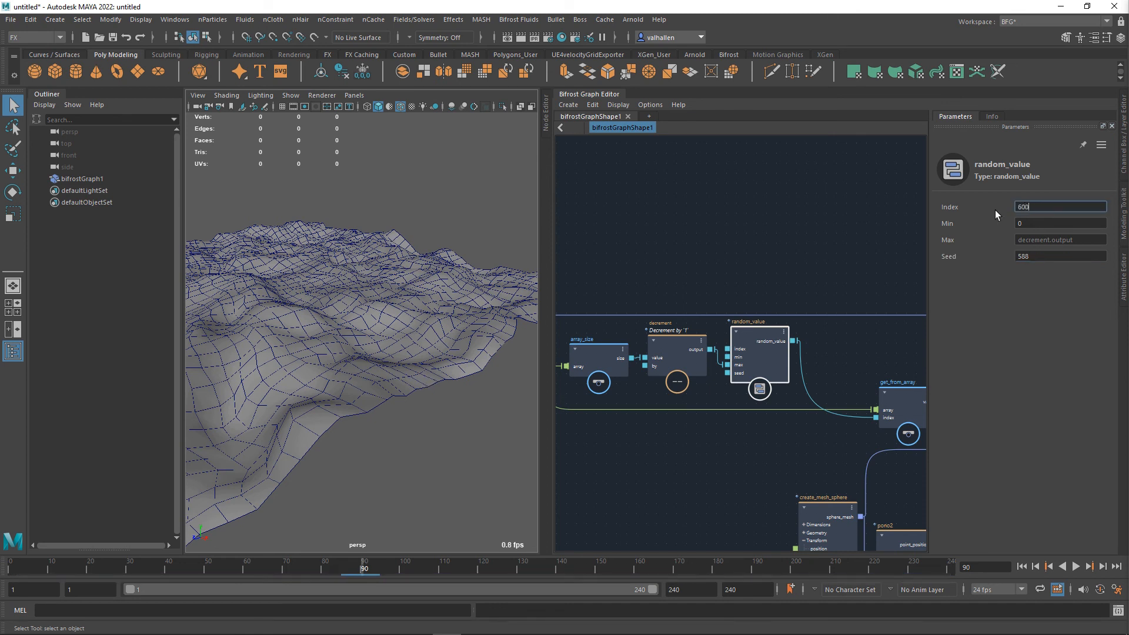
# Inspect the red sphere up close on the displaced surface and play the animation to check that it follows its point
pyautogui.keyDown('alt'); pyautogui.moveTo(250, 326); pyautogui.dragTo(297, 412, button='middle'); pyautogui.keyUp('alt')
pyautogui.scroll(8, 347, 414)
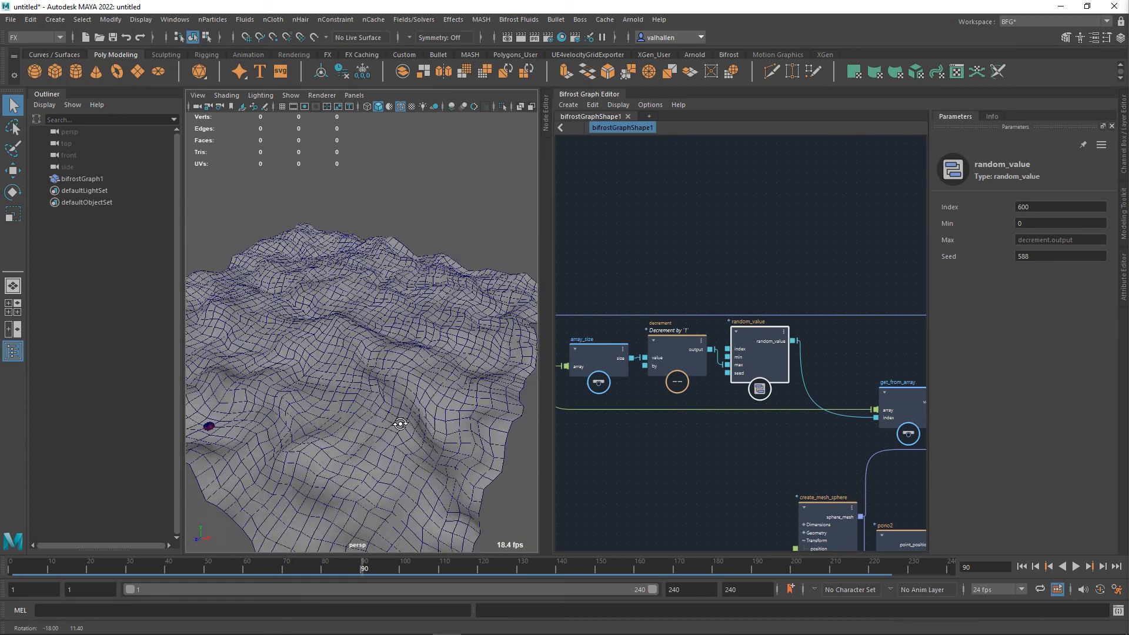
pyautogui.scroll(-6, 386, 326)
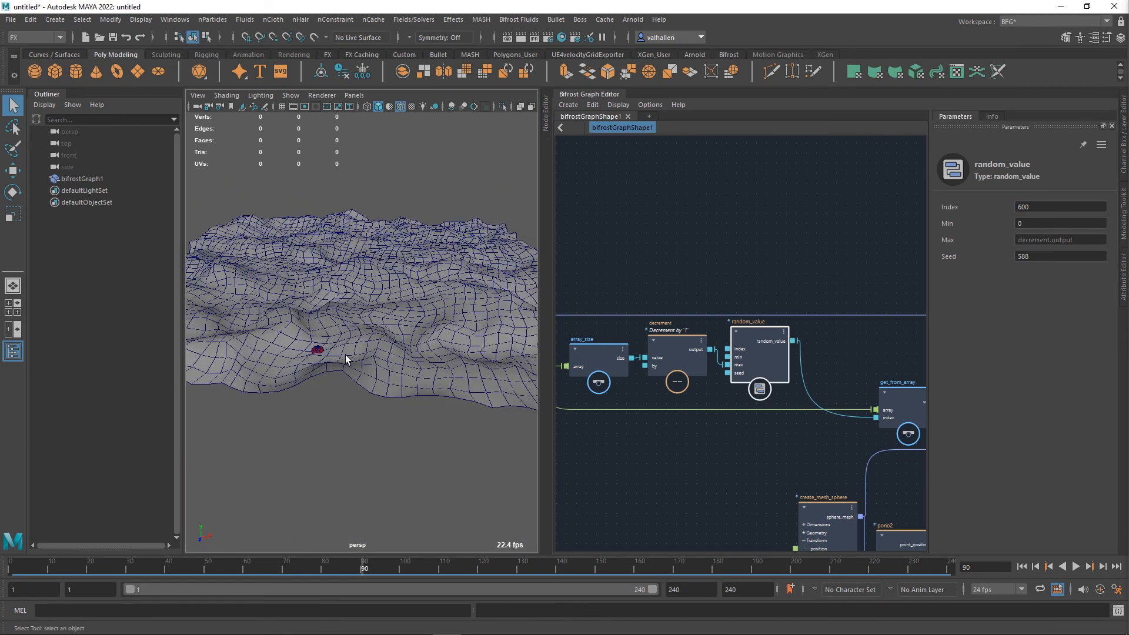
pyautogui.keyDown('alt'); pyautogui.moveTo(345, 355); pyautogui.dragTo(401, 358); pyautogui.keyUp('alt')
pyautogui.scroll(7, 403, 358)
pyautogui.scroll(-5, 757, 442)
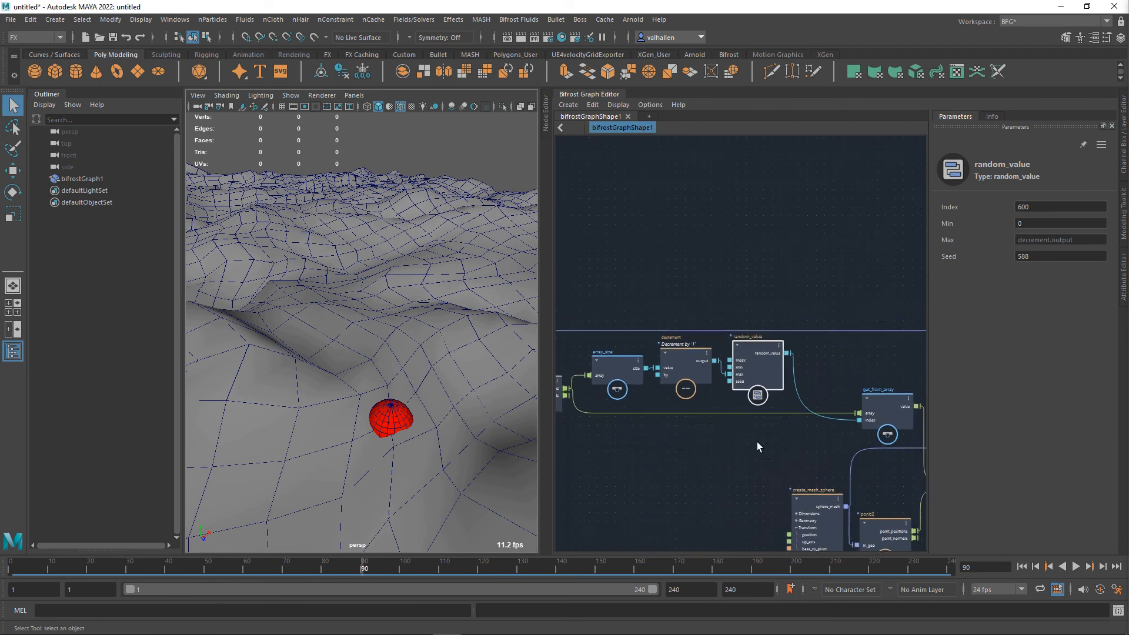
pyautogui.keyDown('alt'); pyautogui.moveTo(645, 464); pyautogui.dragTo(803, 516, button='middle'); pyautogui.keyUp('alt')
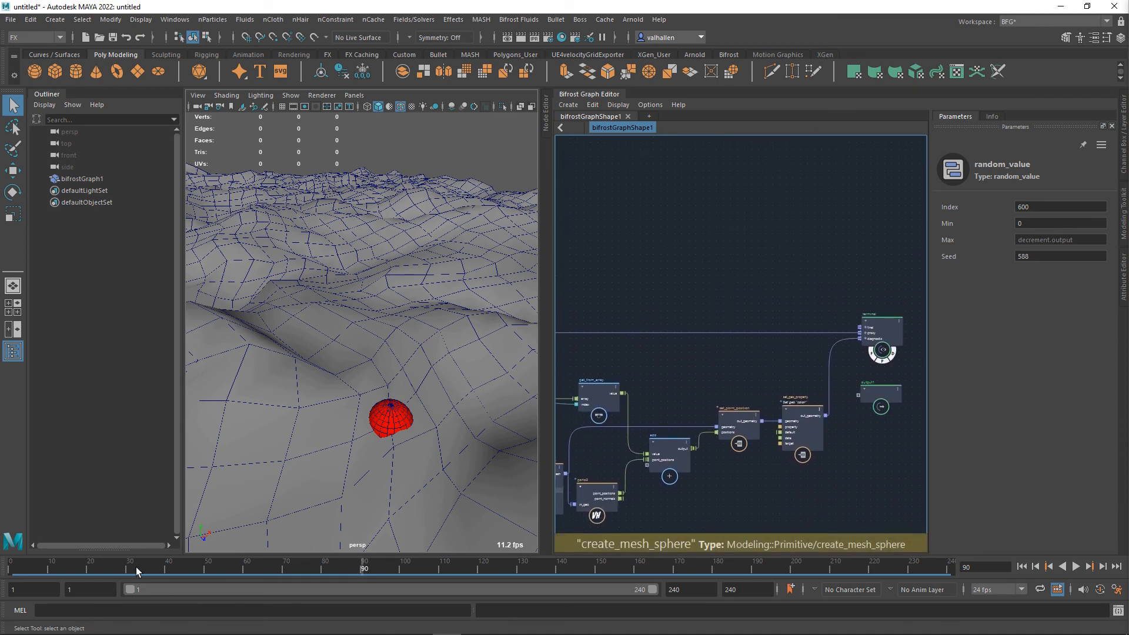
pyautogui.hotkey('alt', 'v')
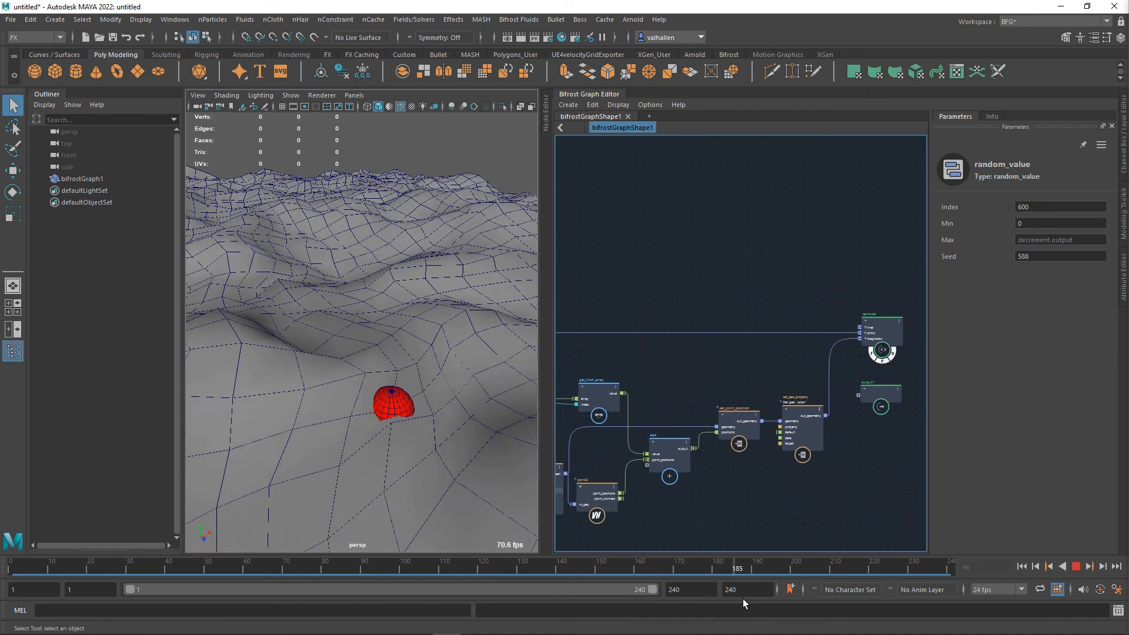